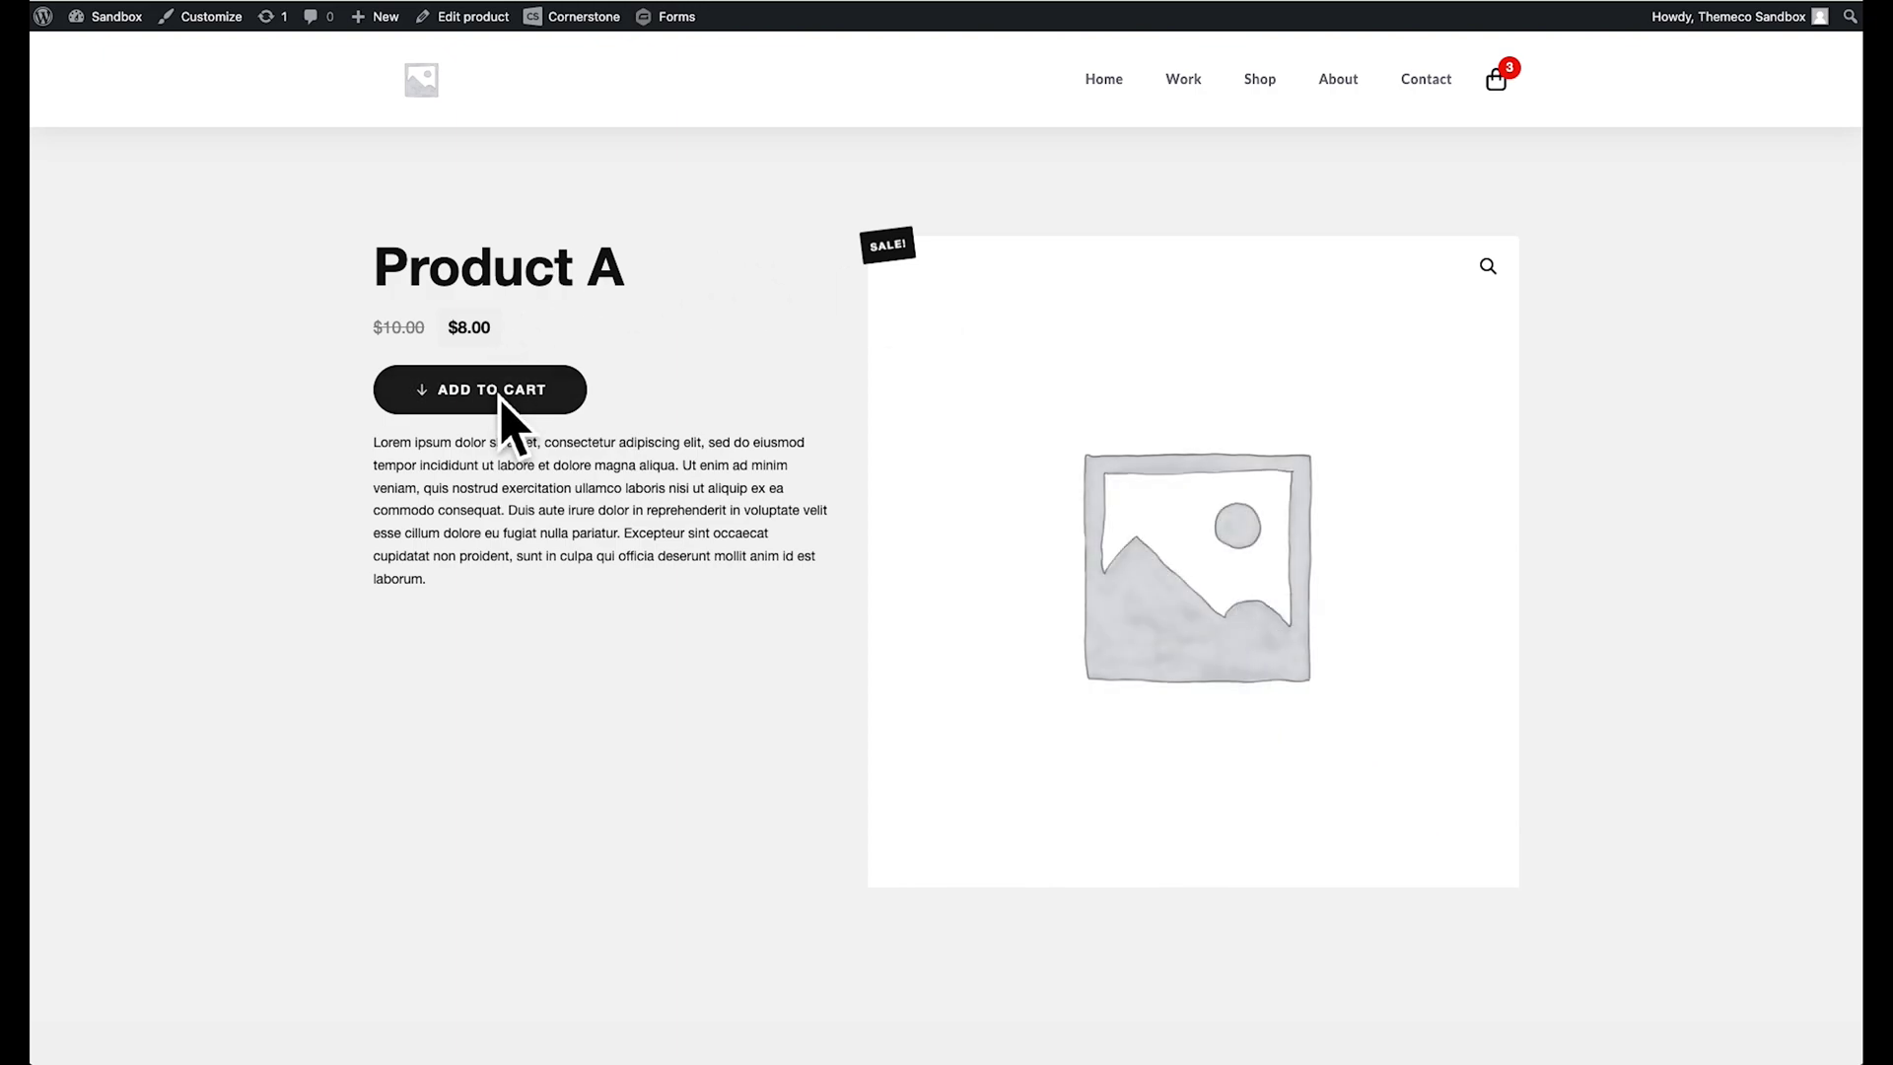
- Add Product A to the cart twice from its product page
{"action": "left_click", "coordinate": [500, 394]}
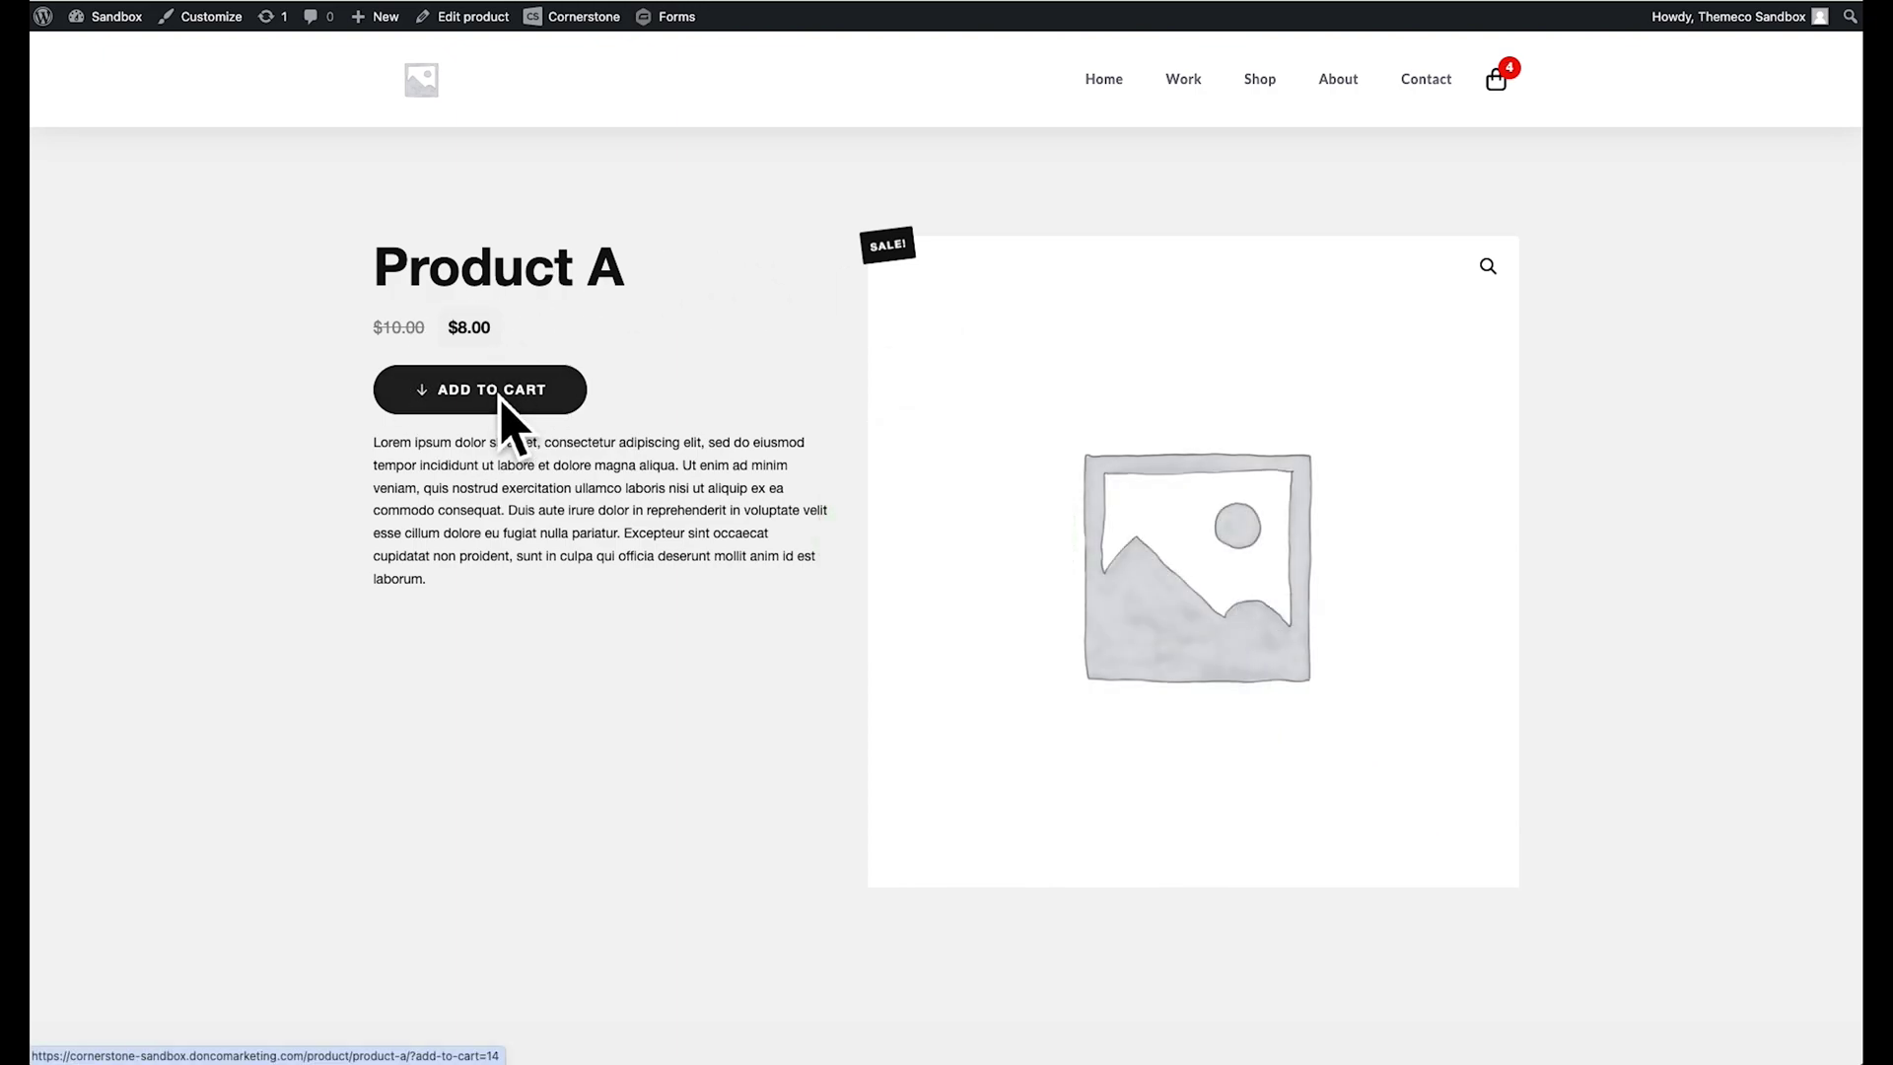
{"action": "left_click", "coordinate": [500, 394]}
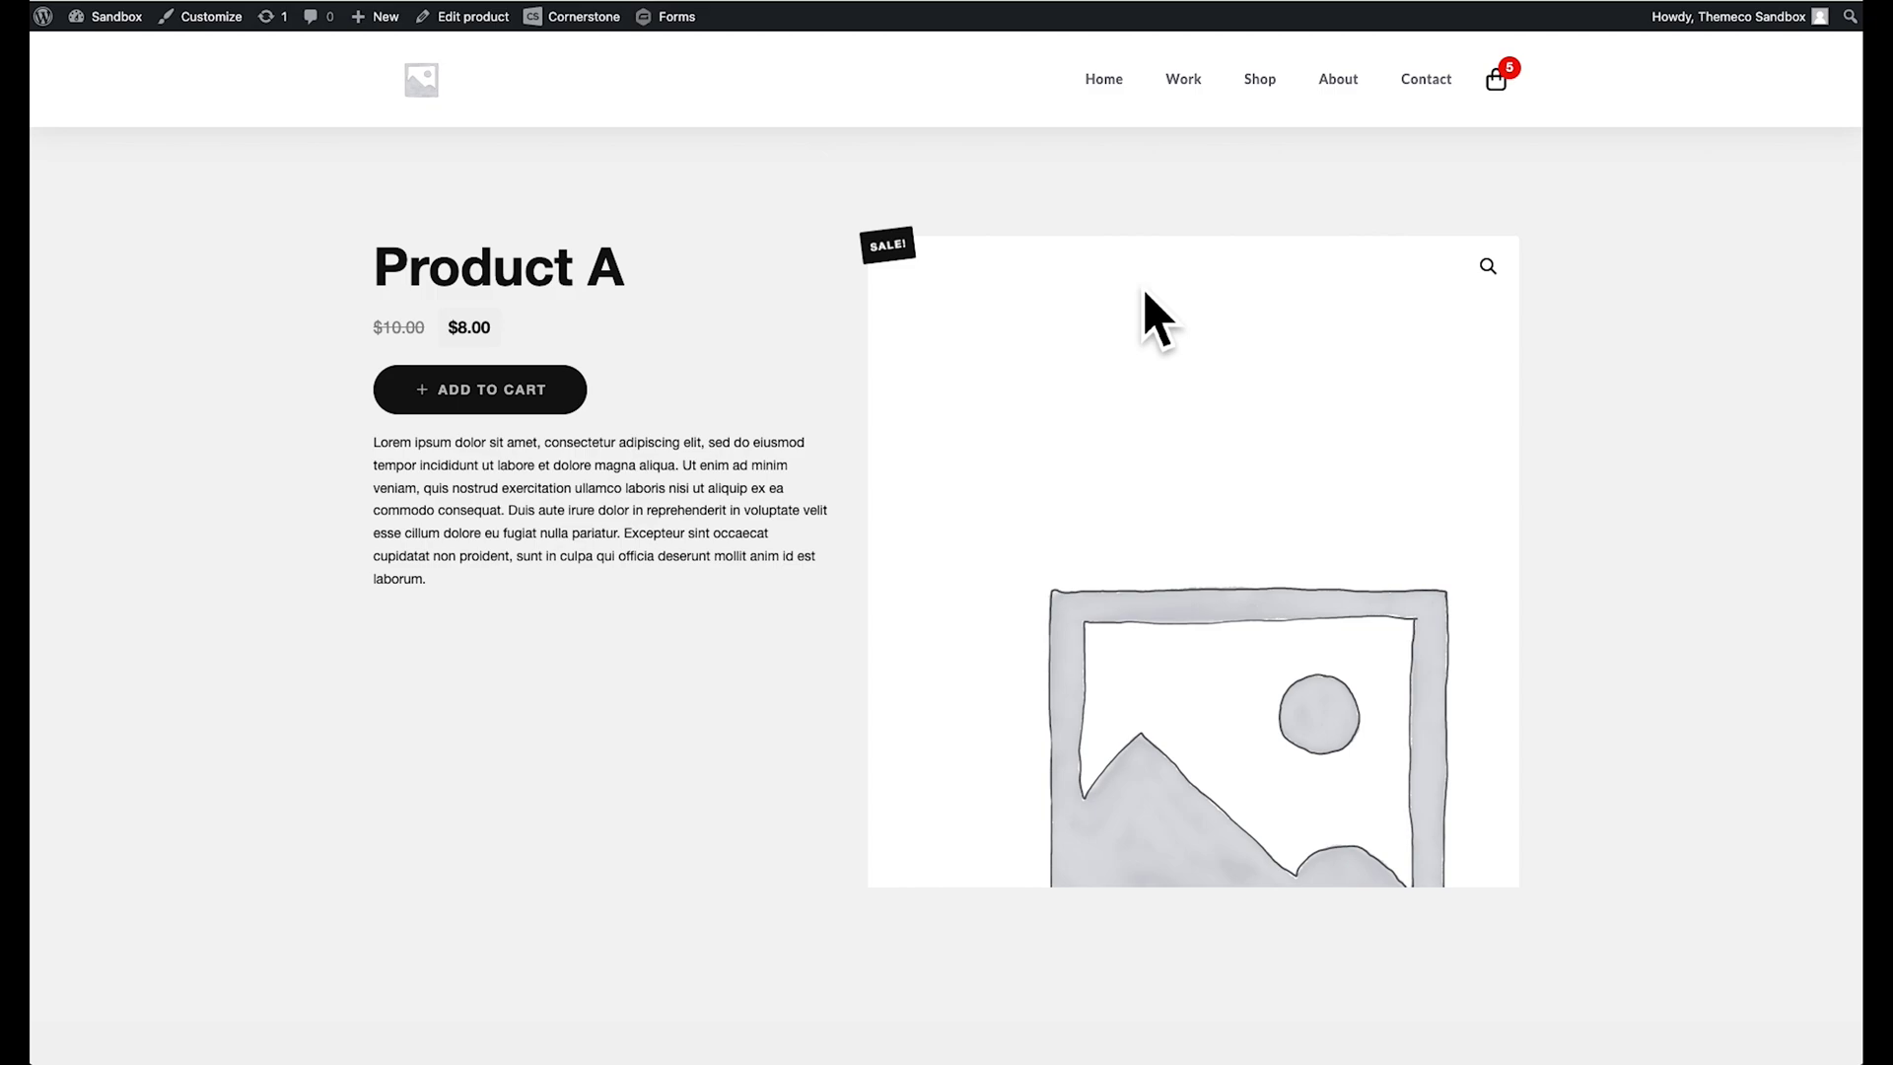
- Switch to the Cornerstone header editor and delete the existing Cart Container from Container 3
{"action": "left_click", "coordinate": [1132, 3]}
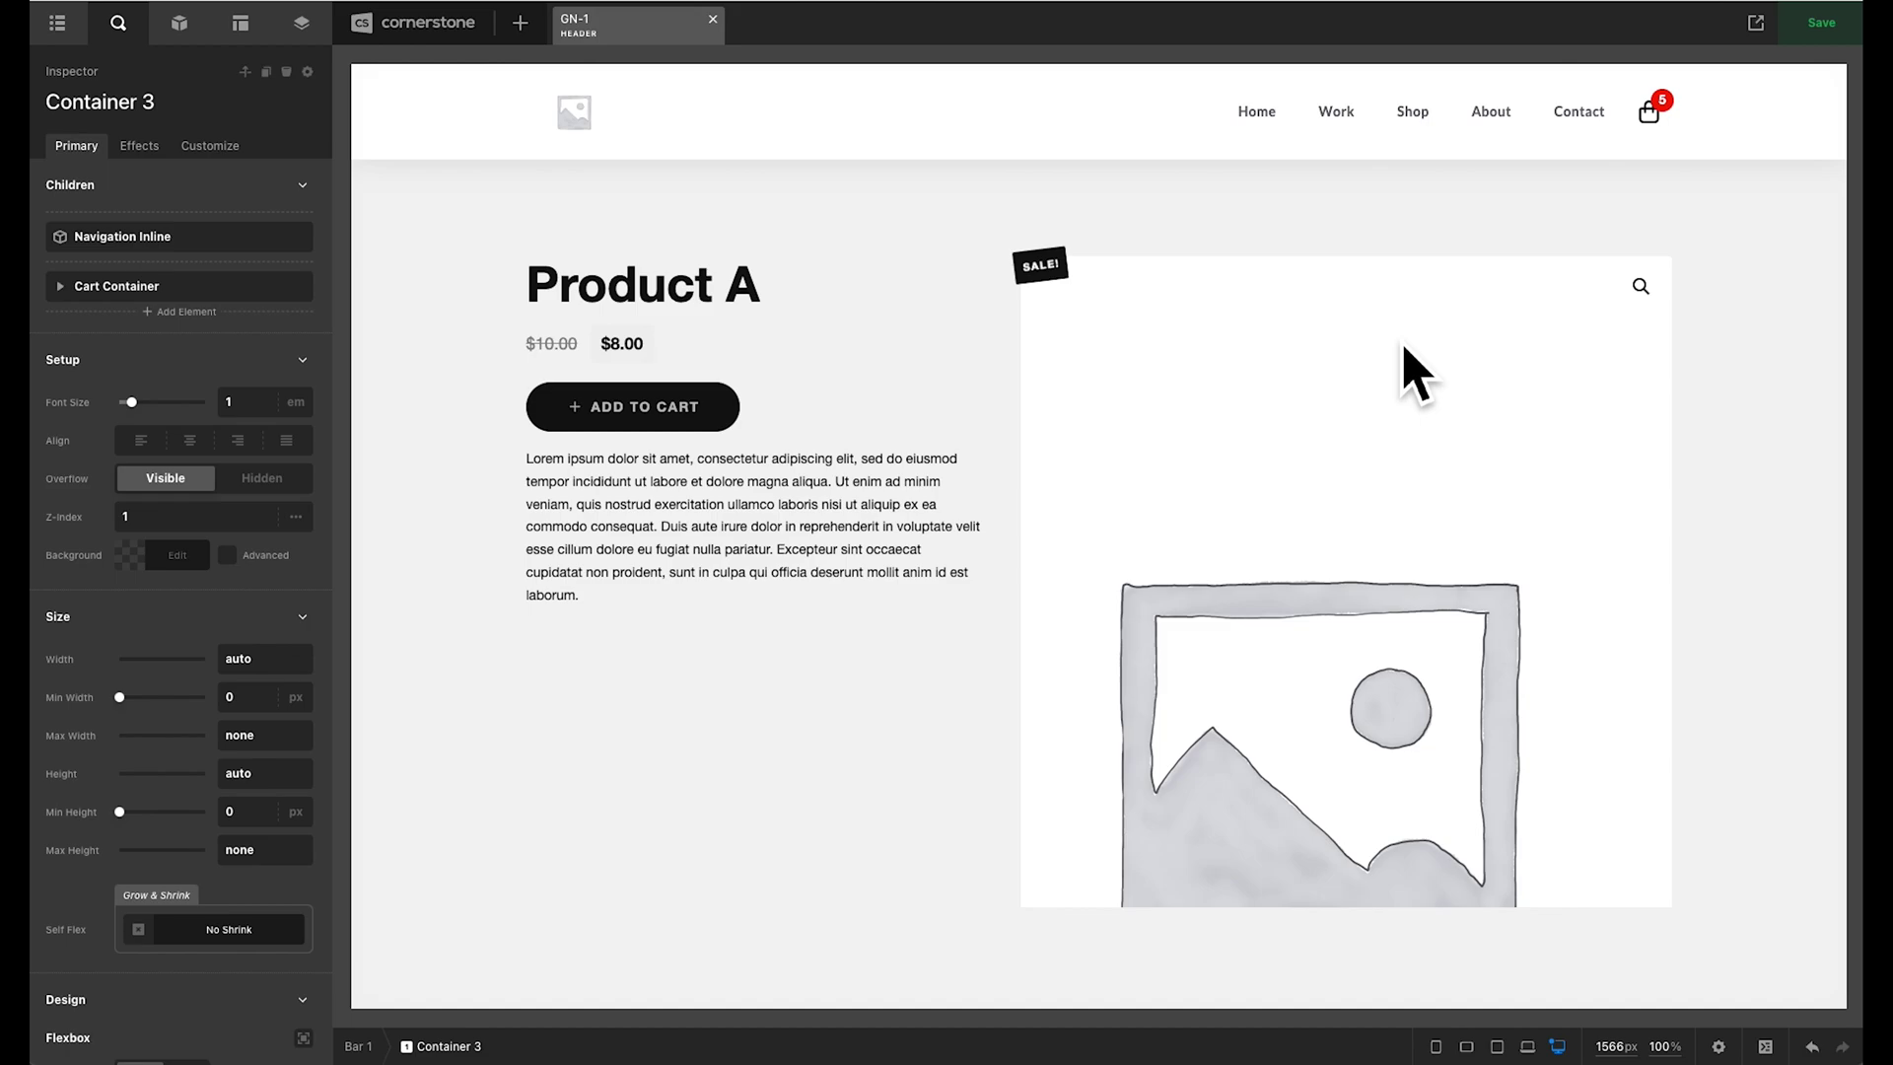
{"action": "left_click", "coordinate": [1503, 99]}
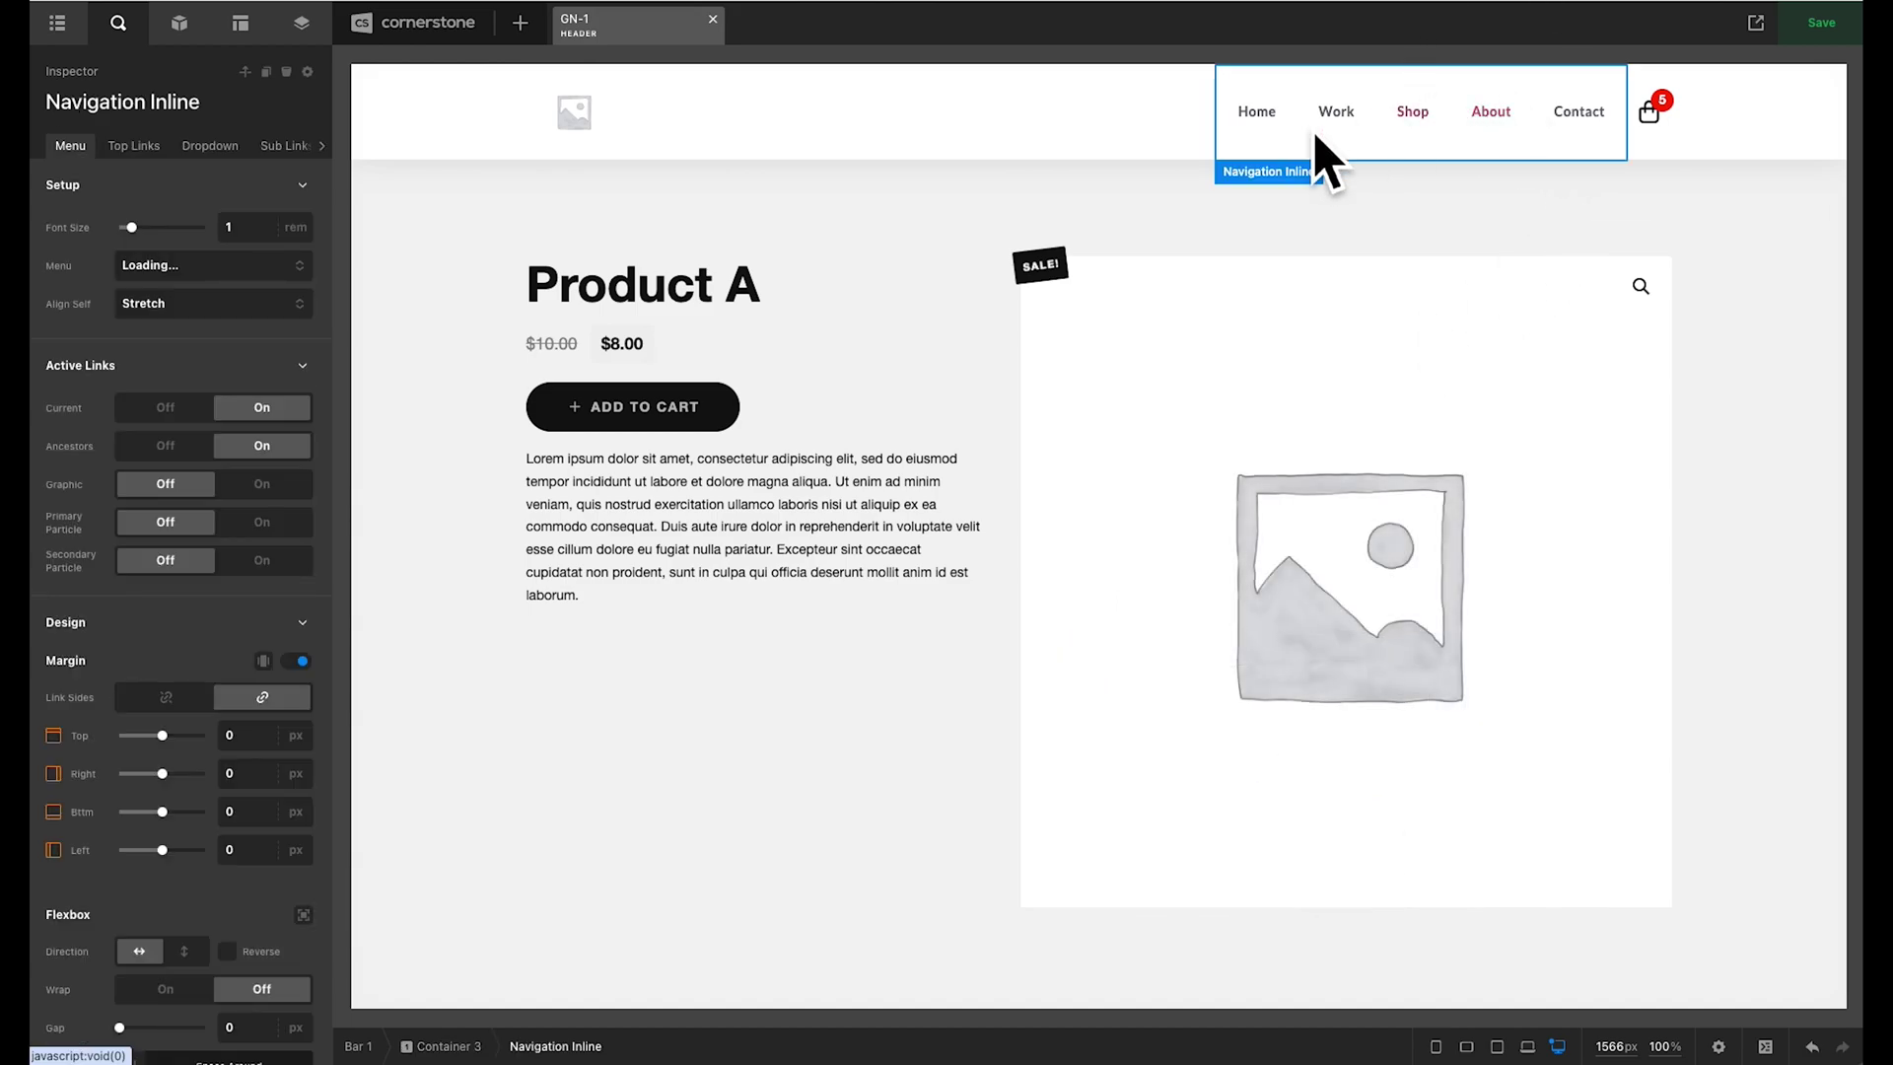
{"action": "left_click", "coordinate": [262, 93]}
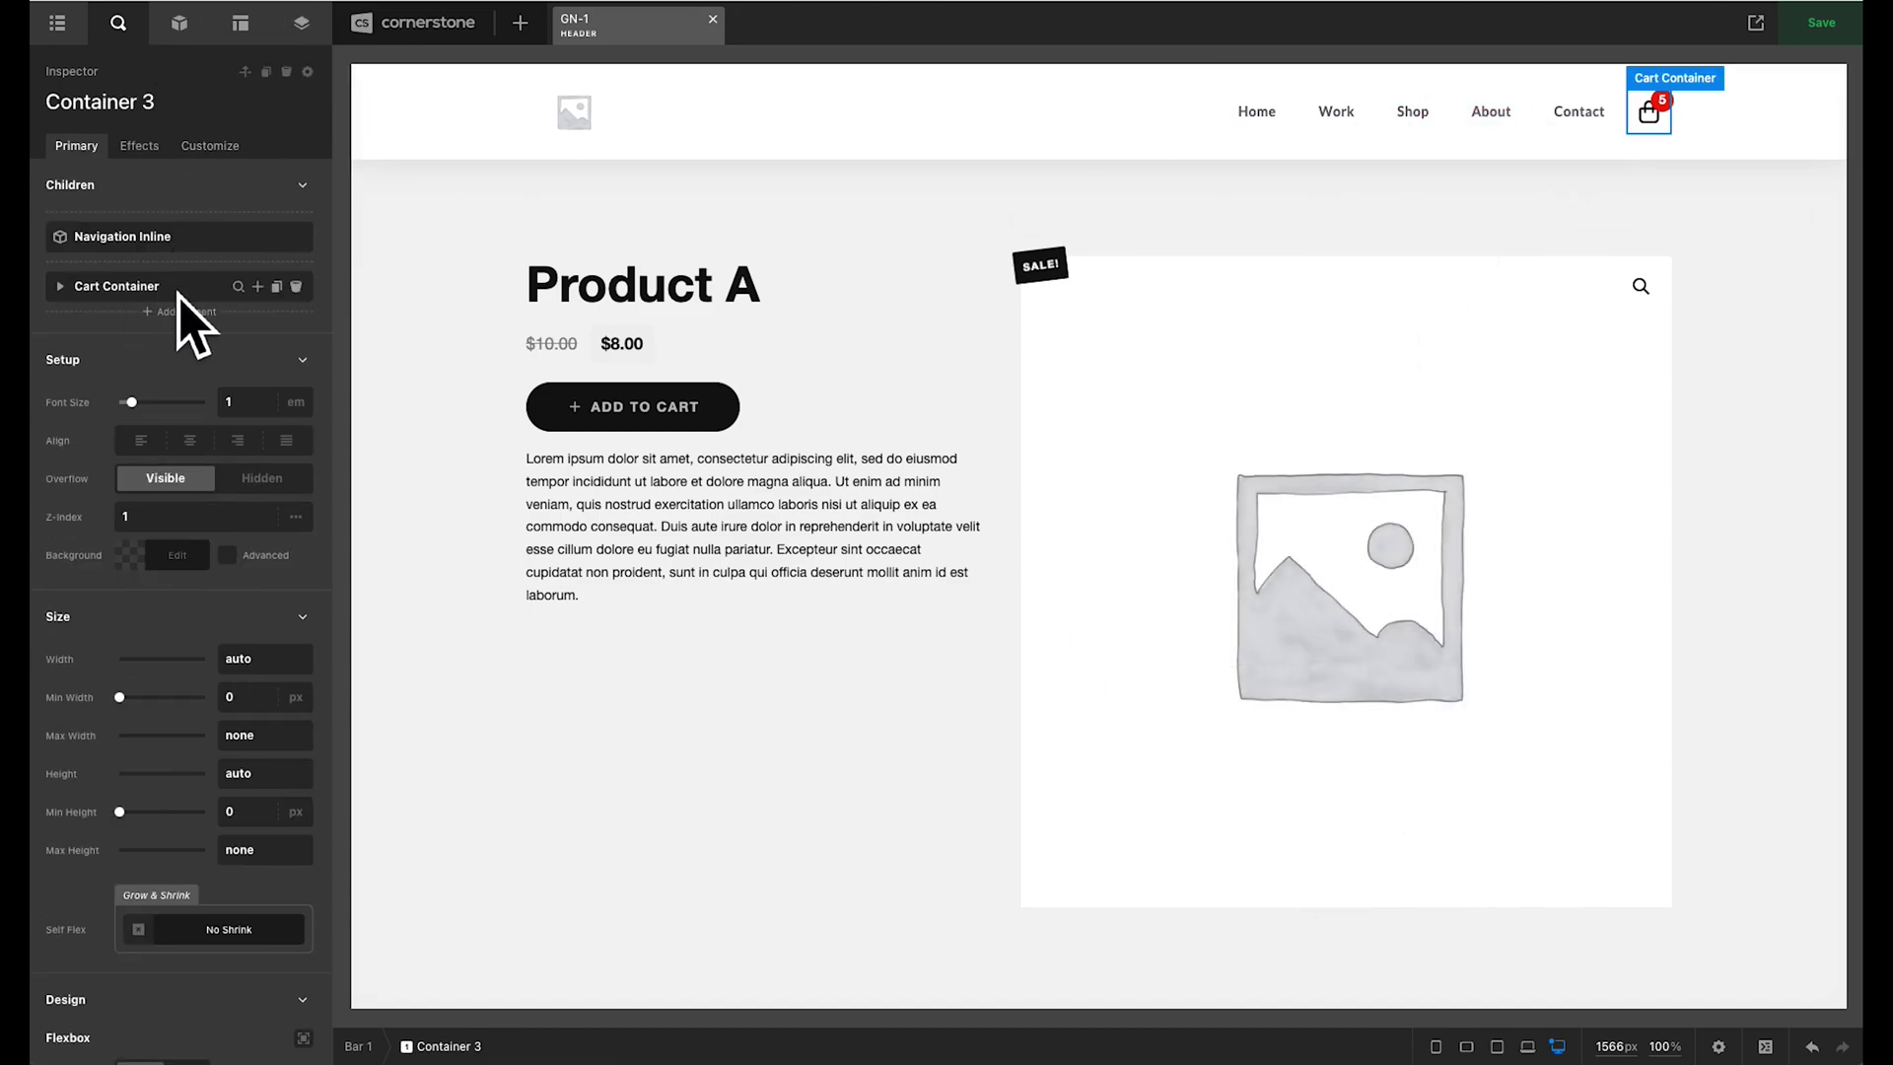
{"action": "left_click", "coordinate": [296, 287]}
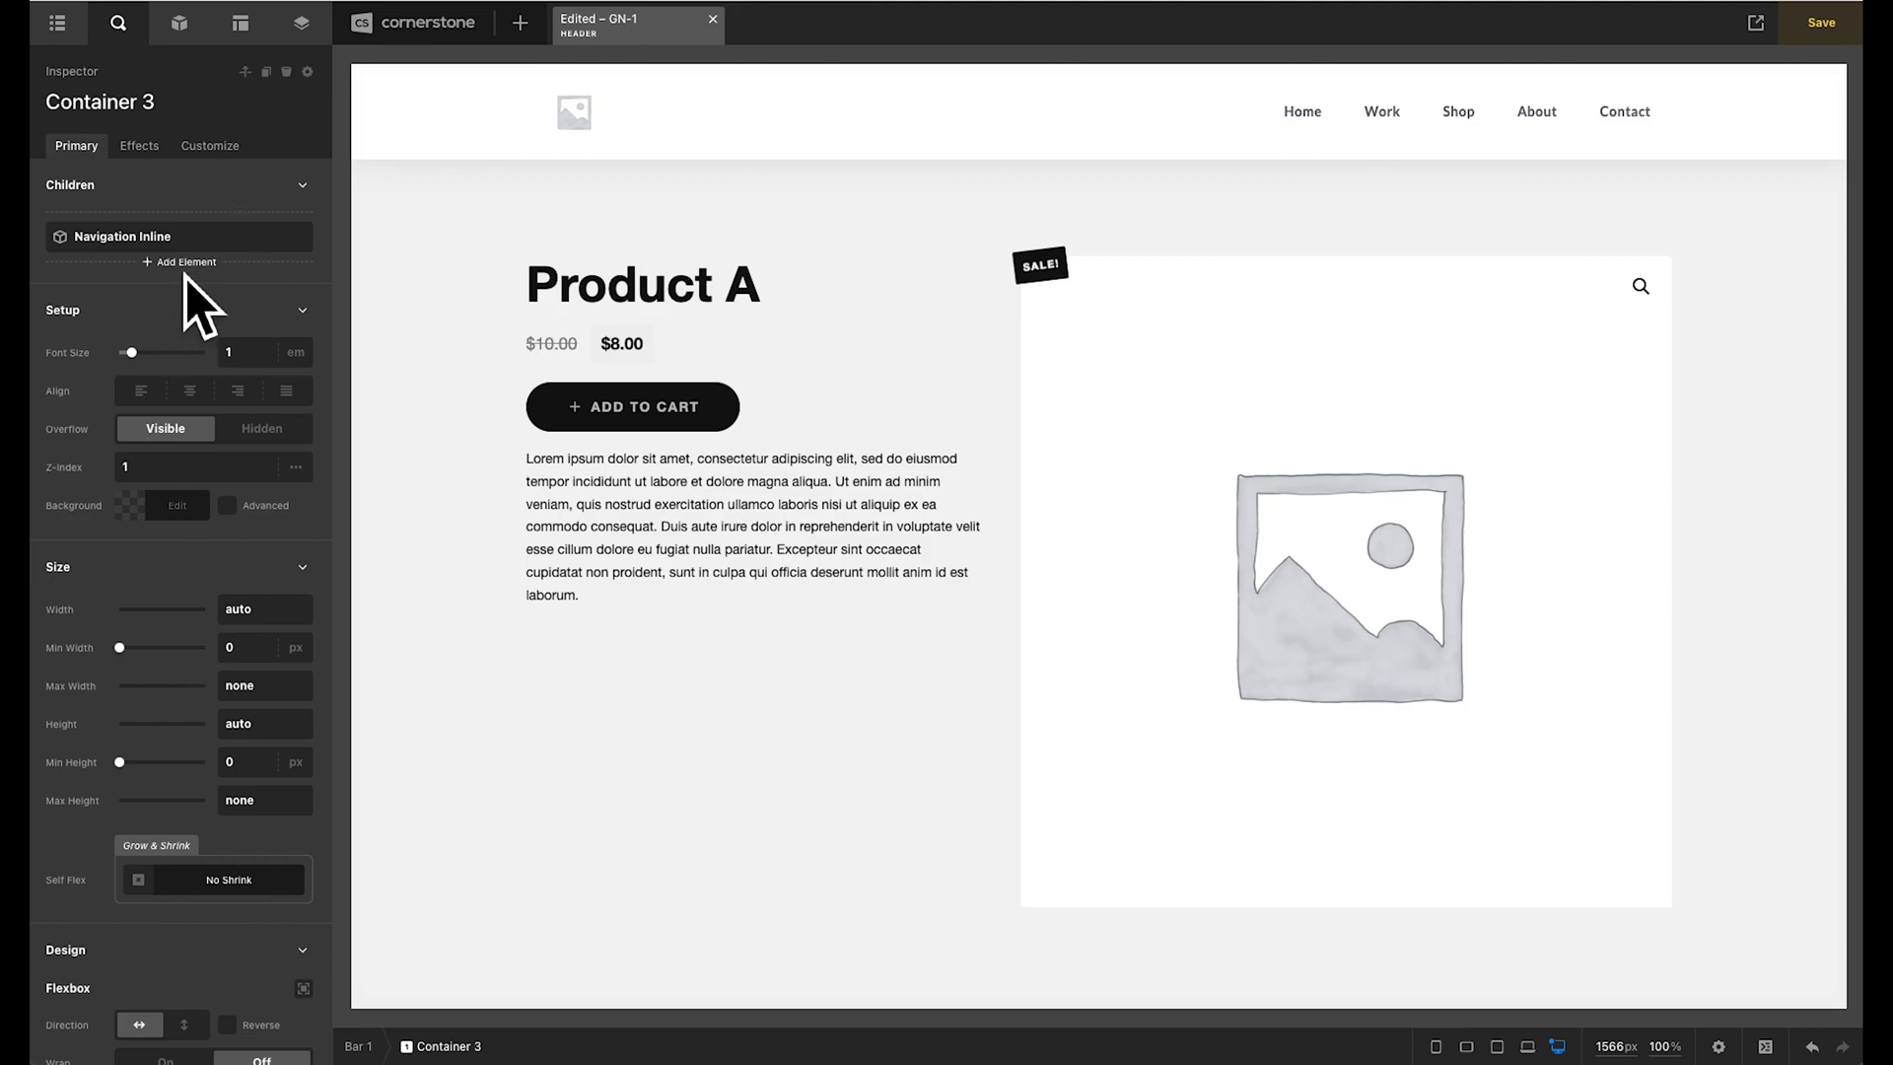
- Add a Div below Navigation Inline in Container 3 and rename it Cart Container
{"action": "left_click", "coordinate": [183, 266]}
{"action": "left_click", "coordinate": [153, 393]}
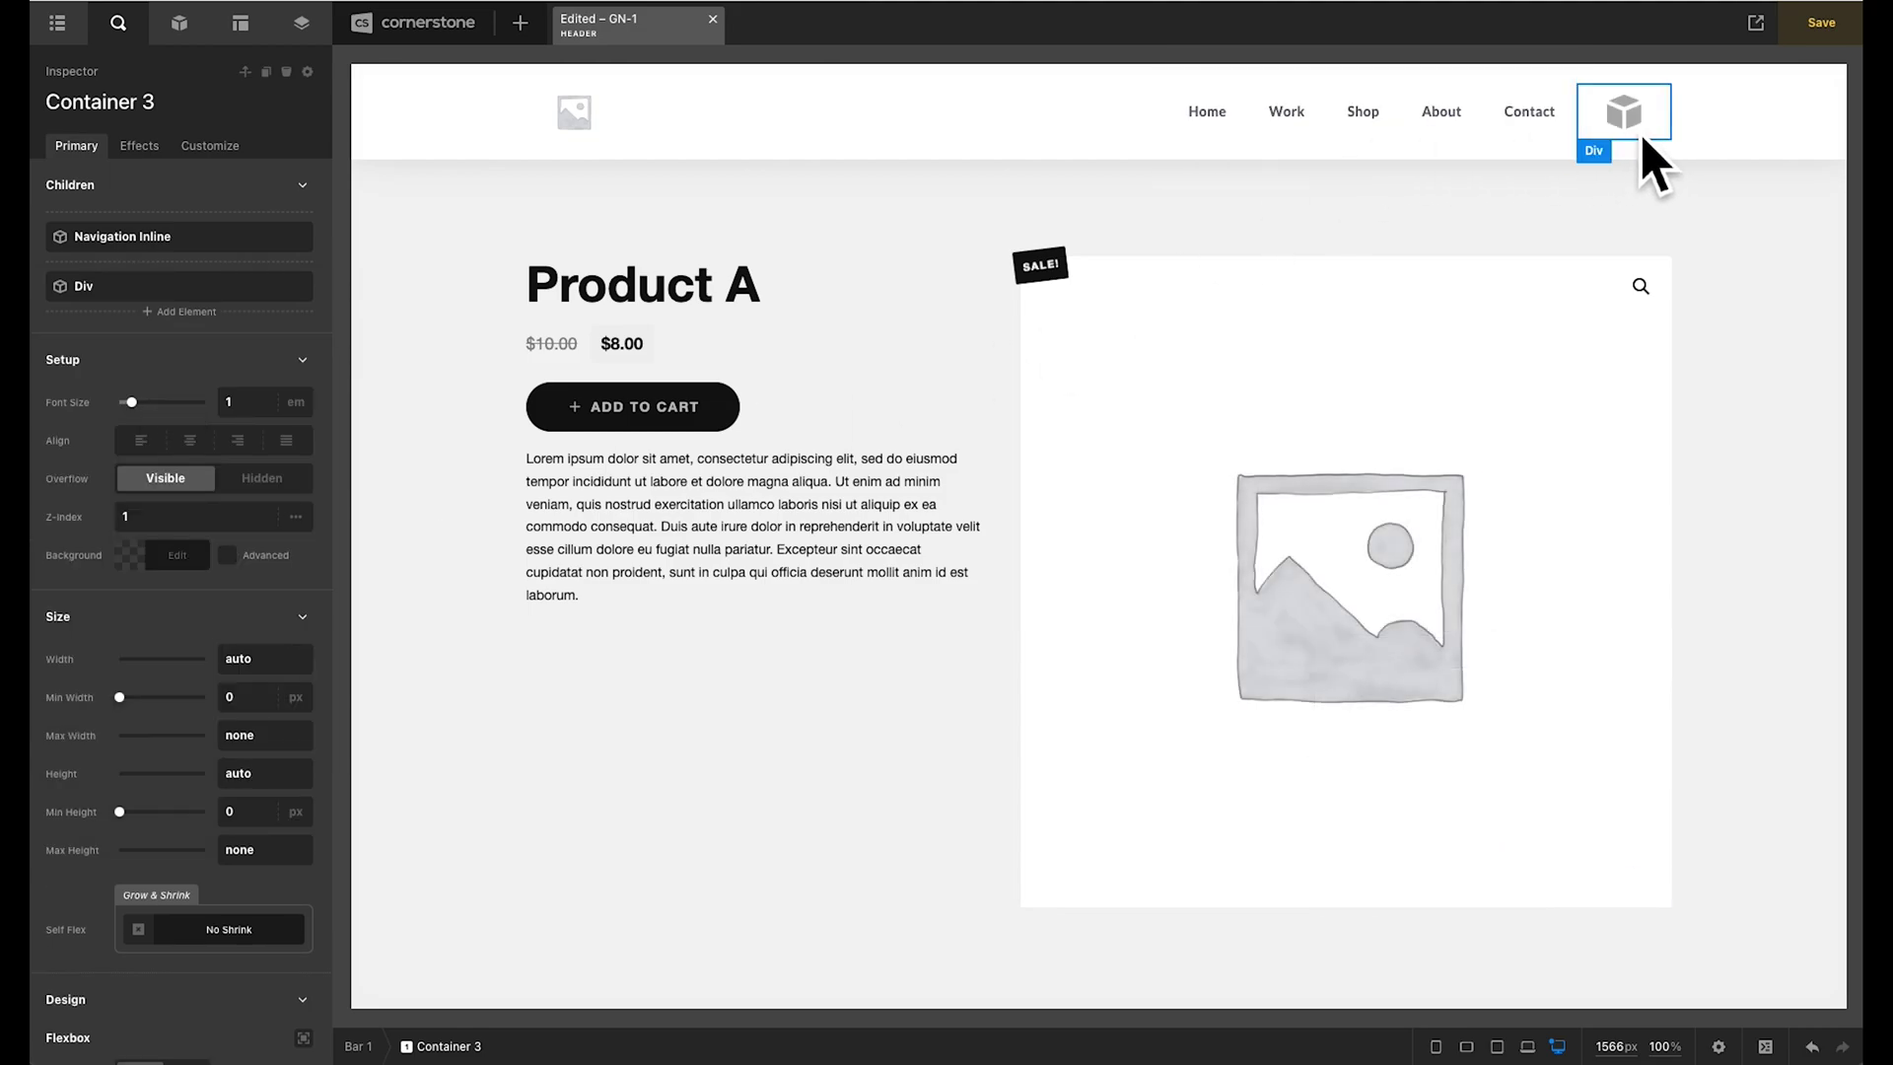
{"action": "double_click", "coordinate": [114, 288]}
{"action": "key", "text": "ctrl+a"}
{"action": "type", "text": "Car"}
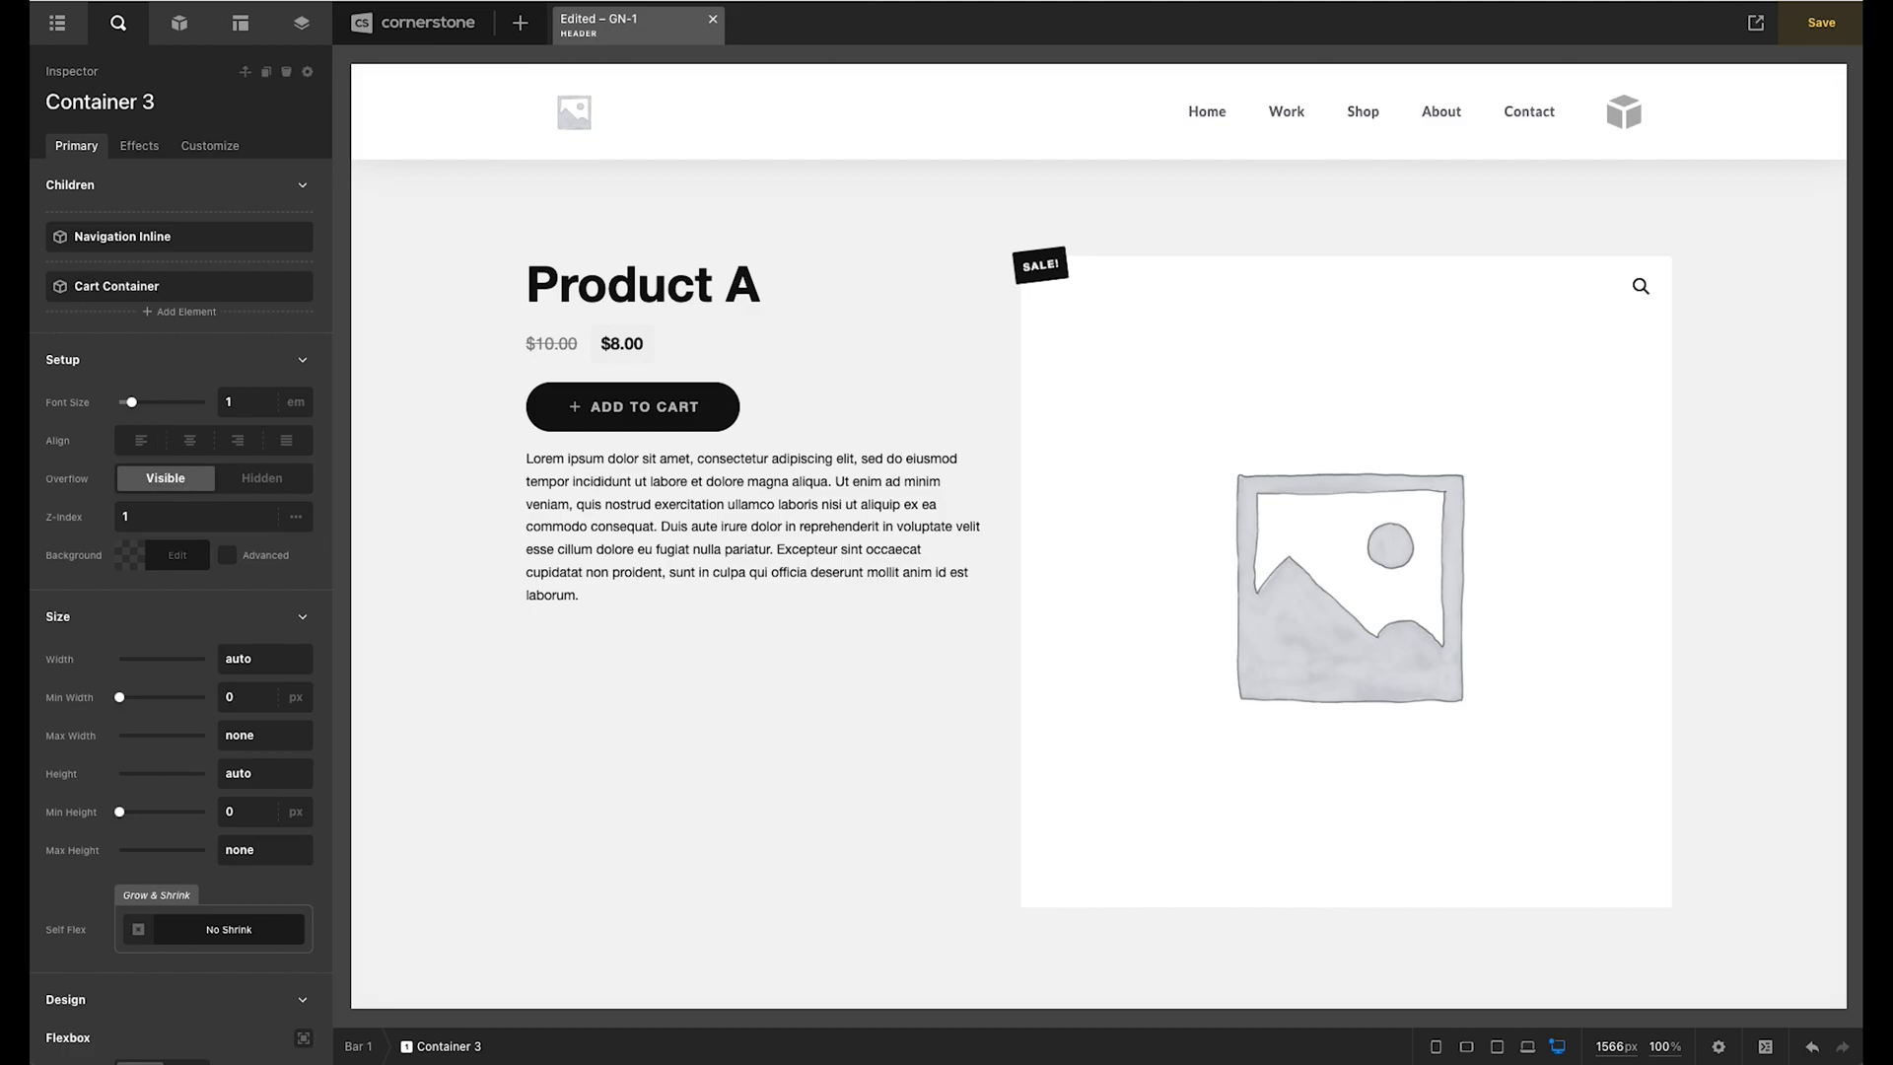
- Insert a Cart Off Canvas element inside the Cart Container and close its cart preview
{"action": "left_click", "coordinate": [245, 293]}
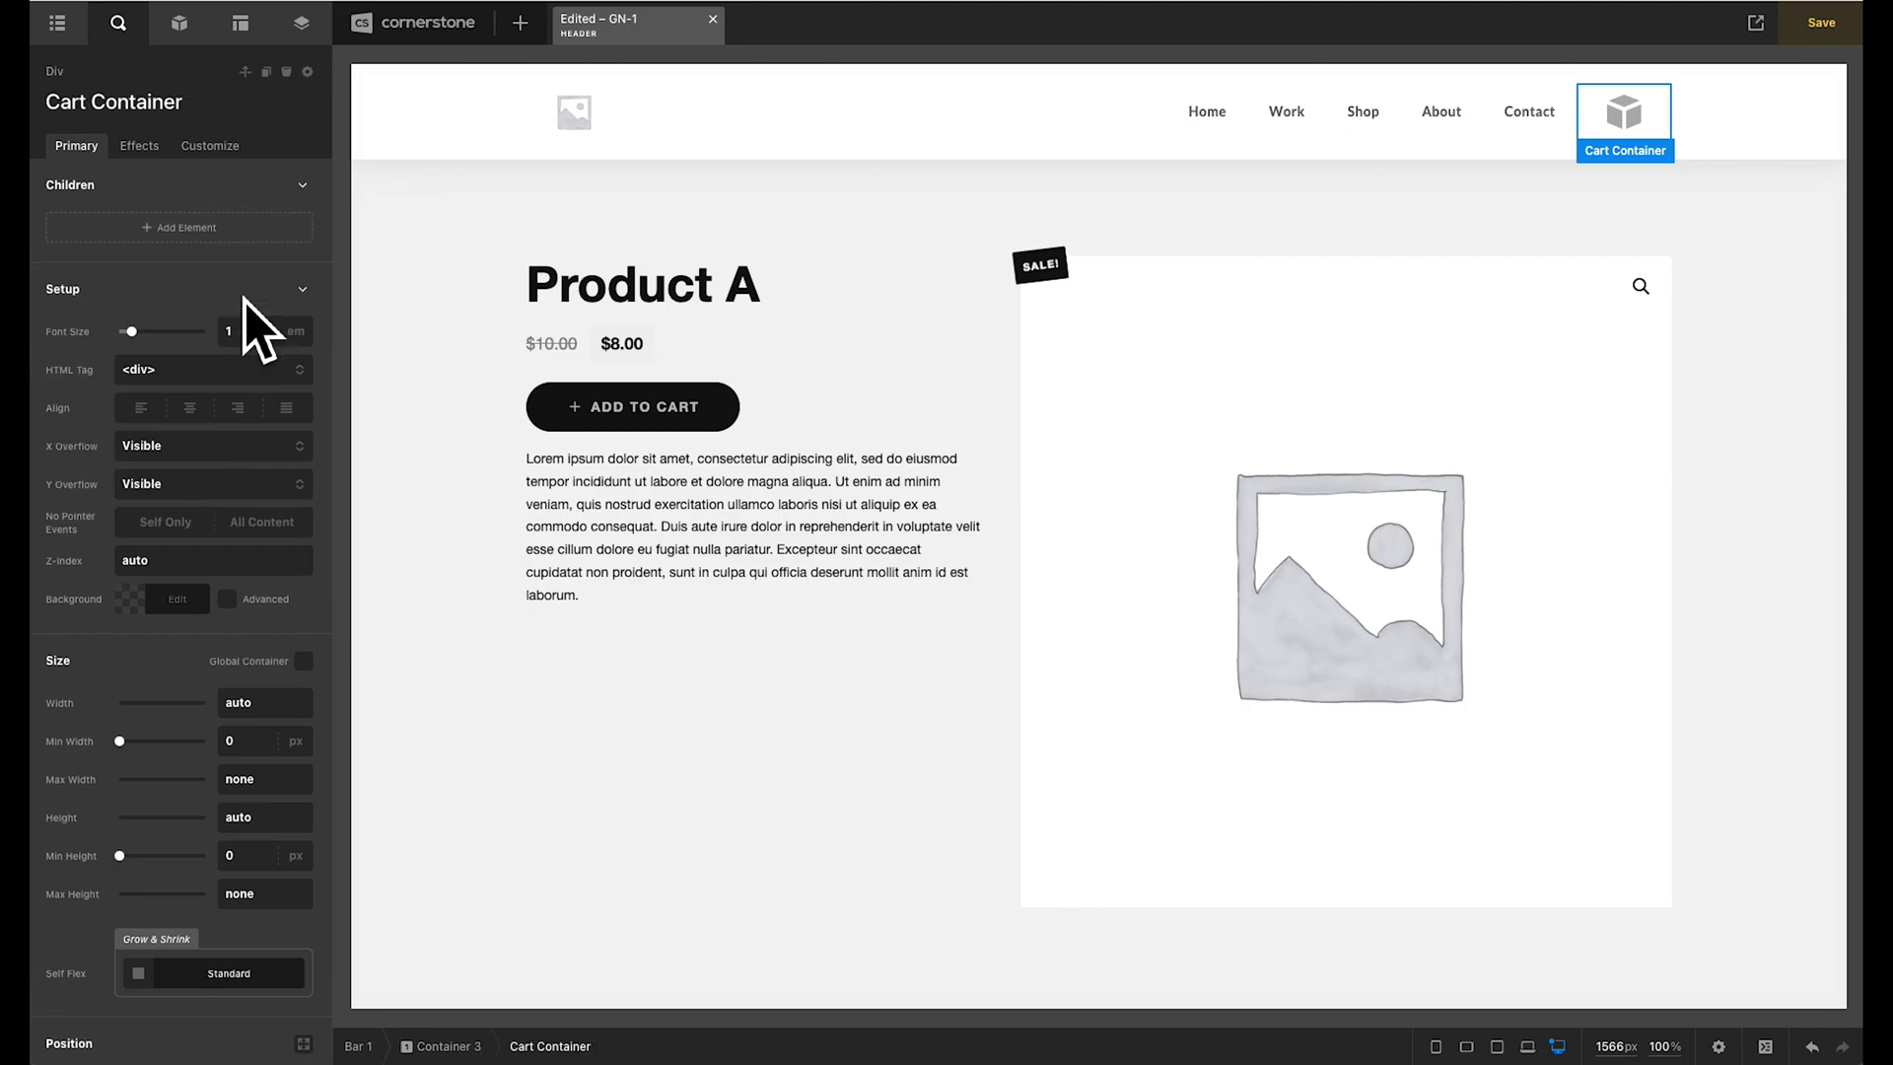
{"action": "left_click", "coordinate": [202, 243]}
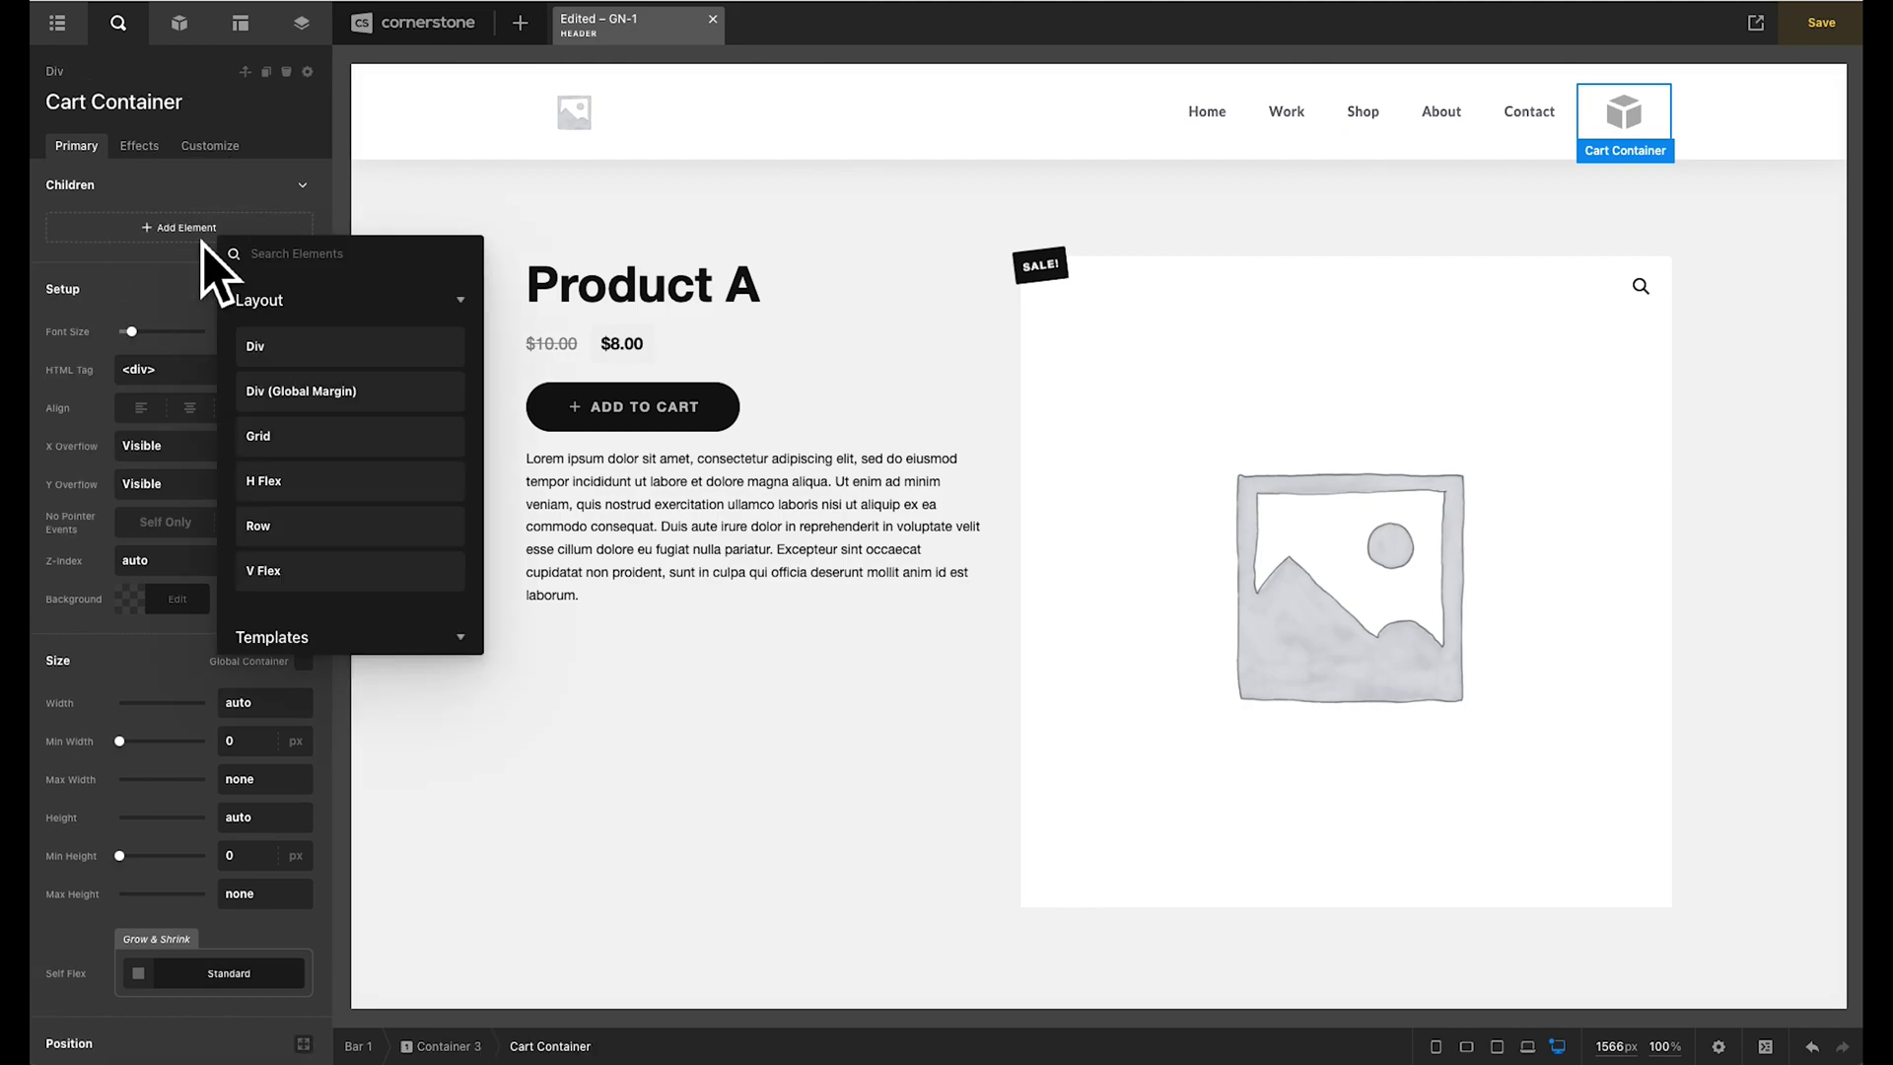
{"action": "type", "text": "cart"}
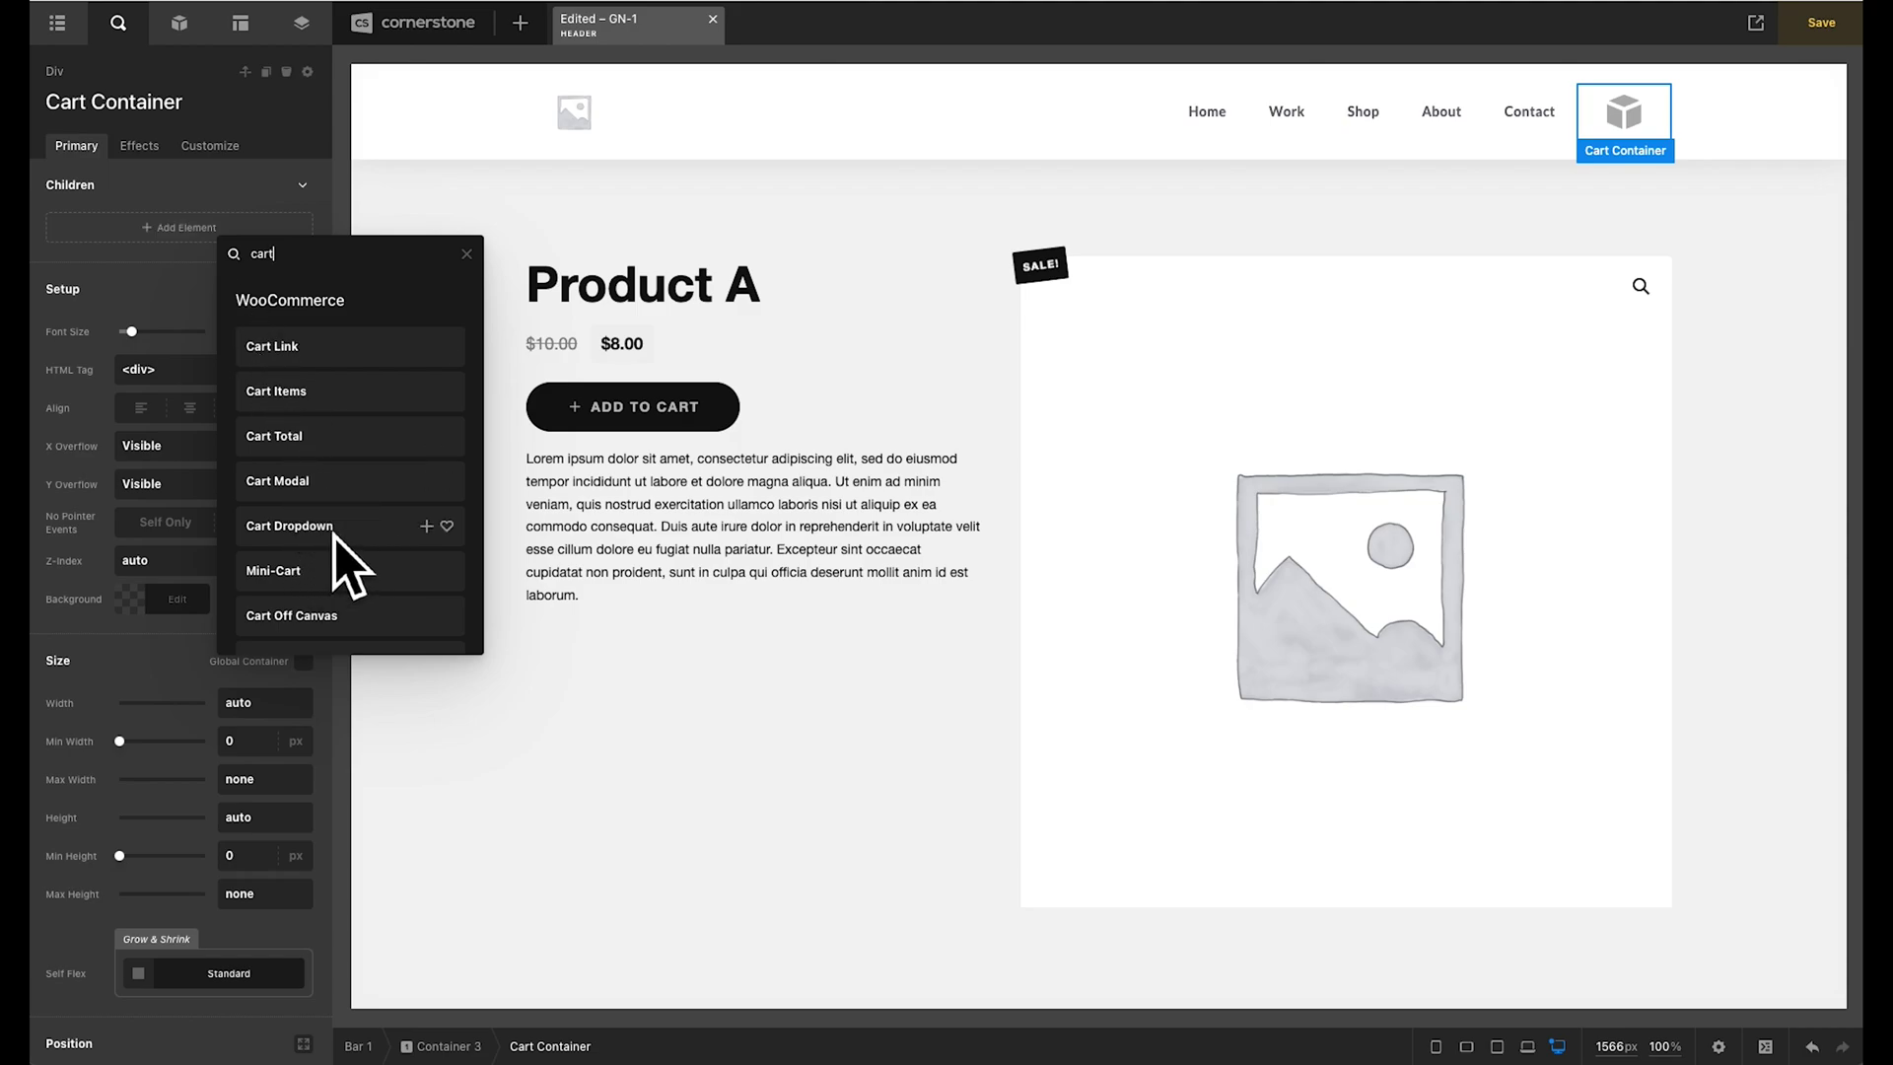
{"action": "left_click", "coordinate": [333, 618]}
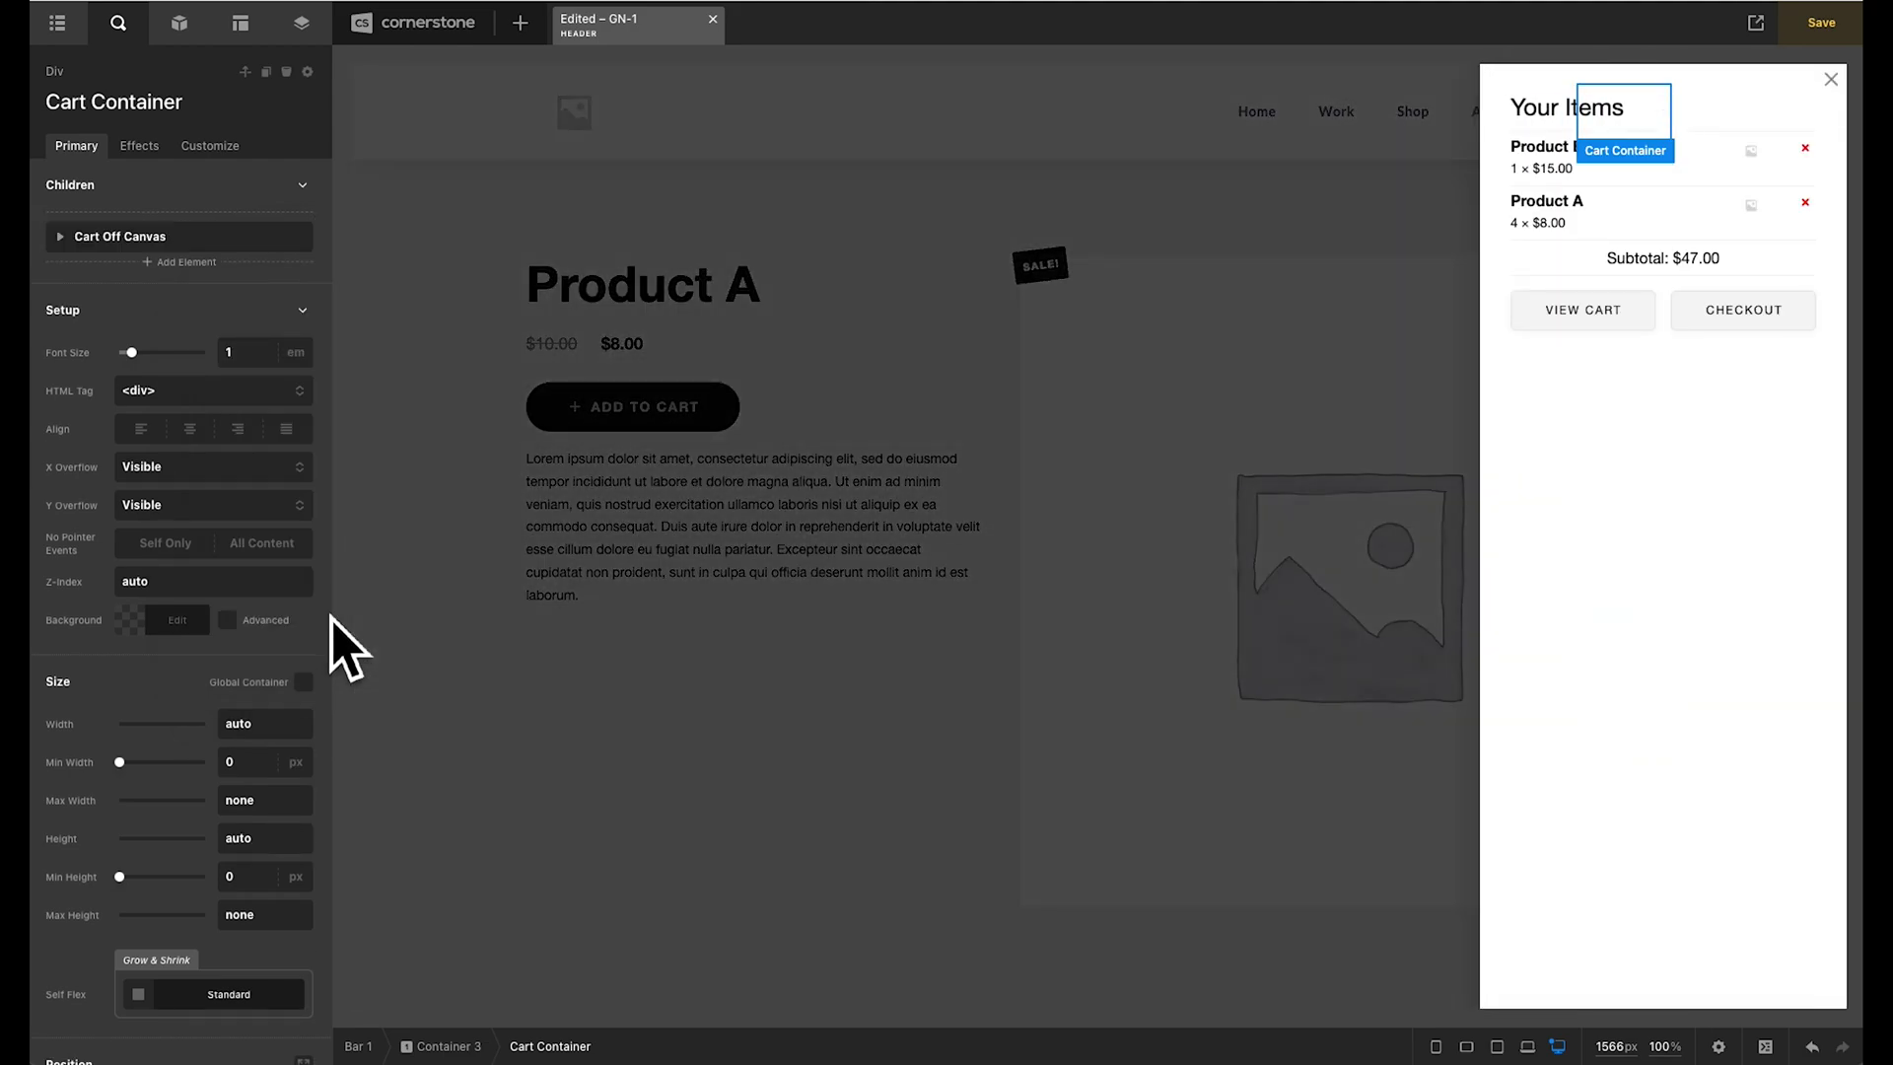
{"action": "left_click", "coordinate": [1380, 197]}
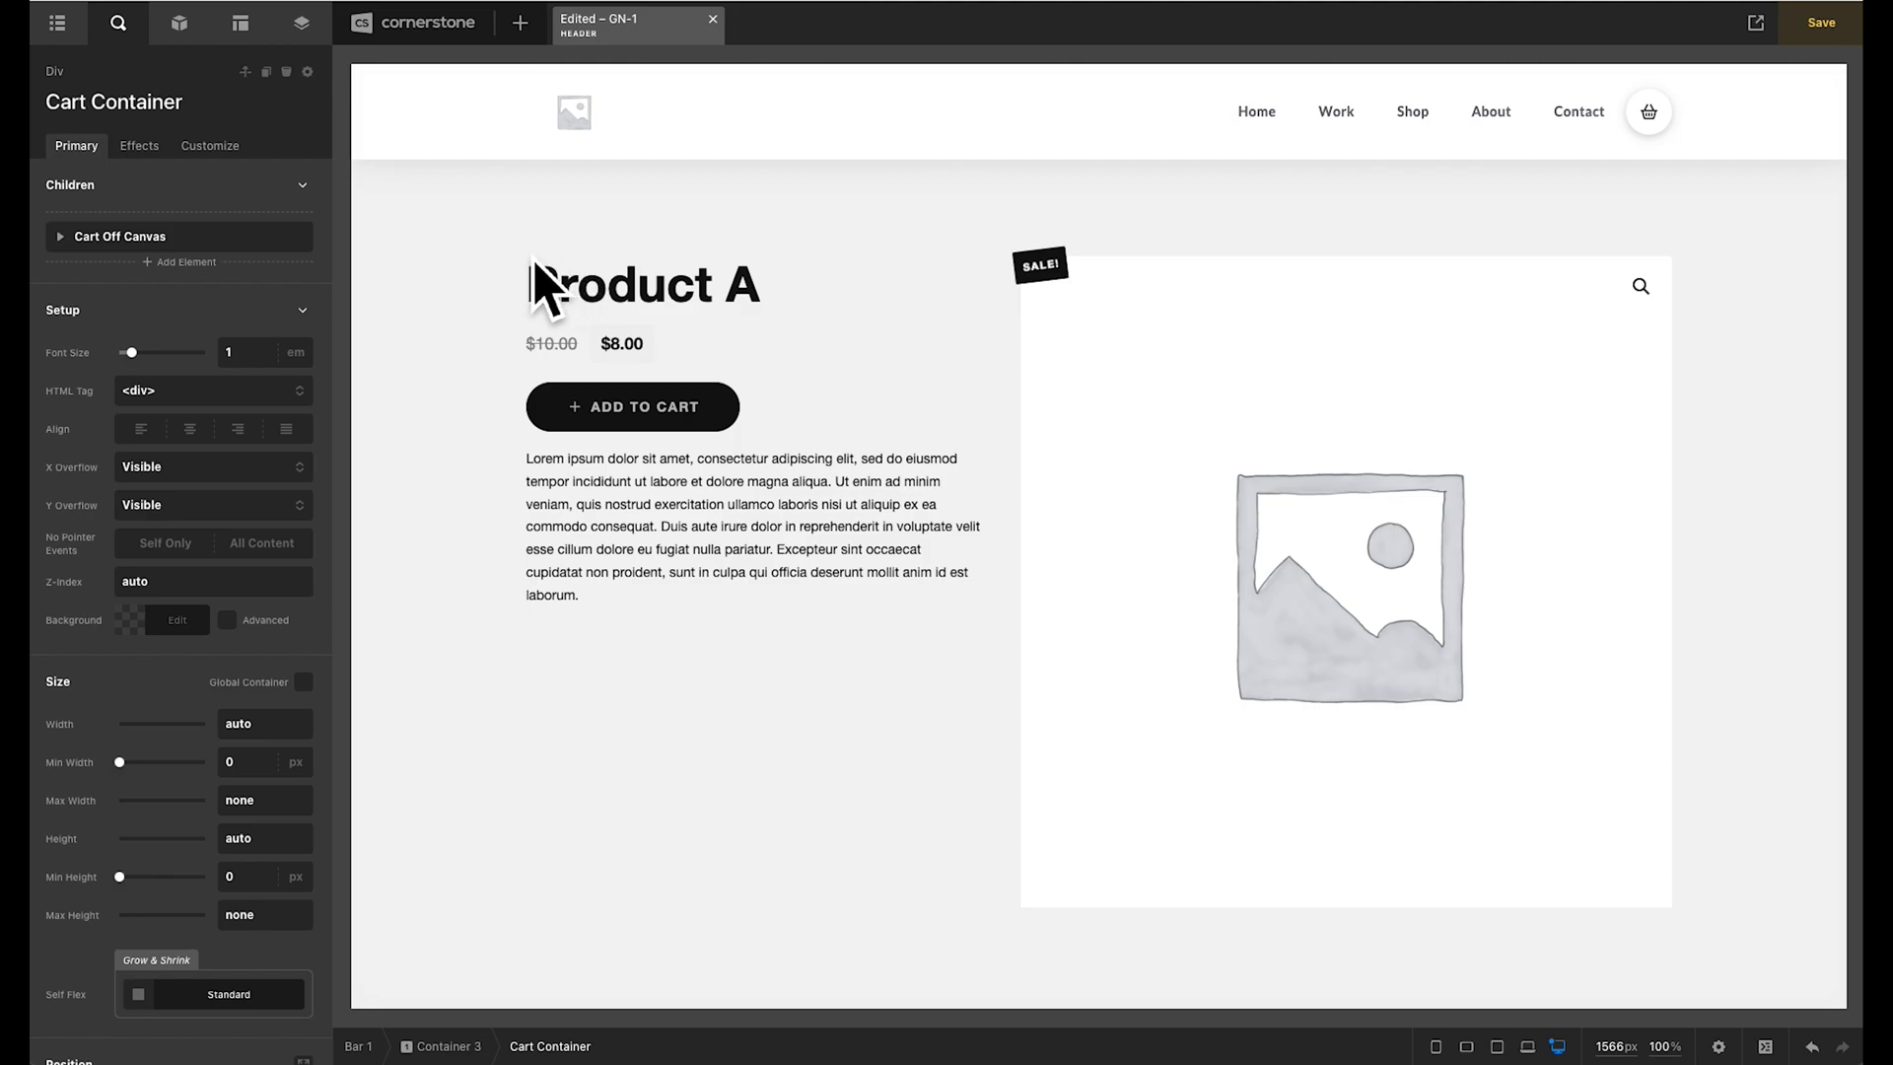
- Clear the background color of the Cart Off Canvas toggle, closing the cart preview
{"action": "left_click", "coordinate": [1647, 129]}
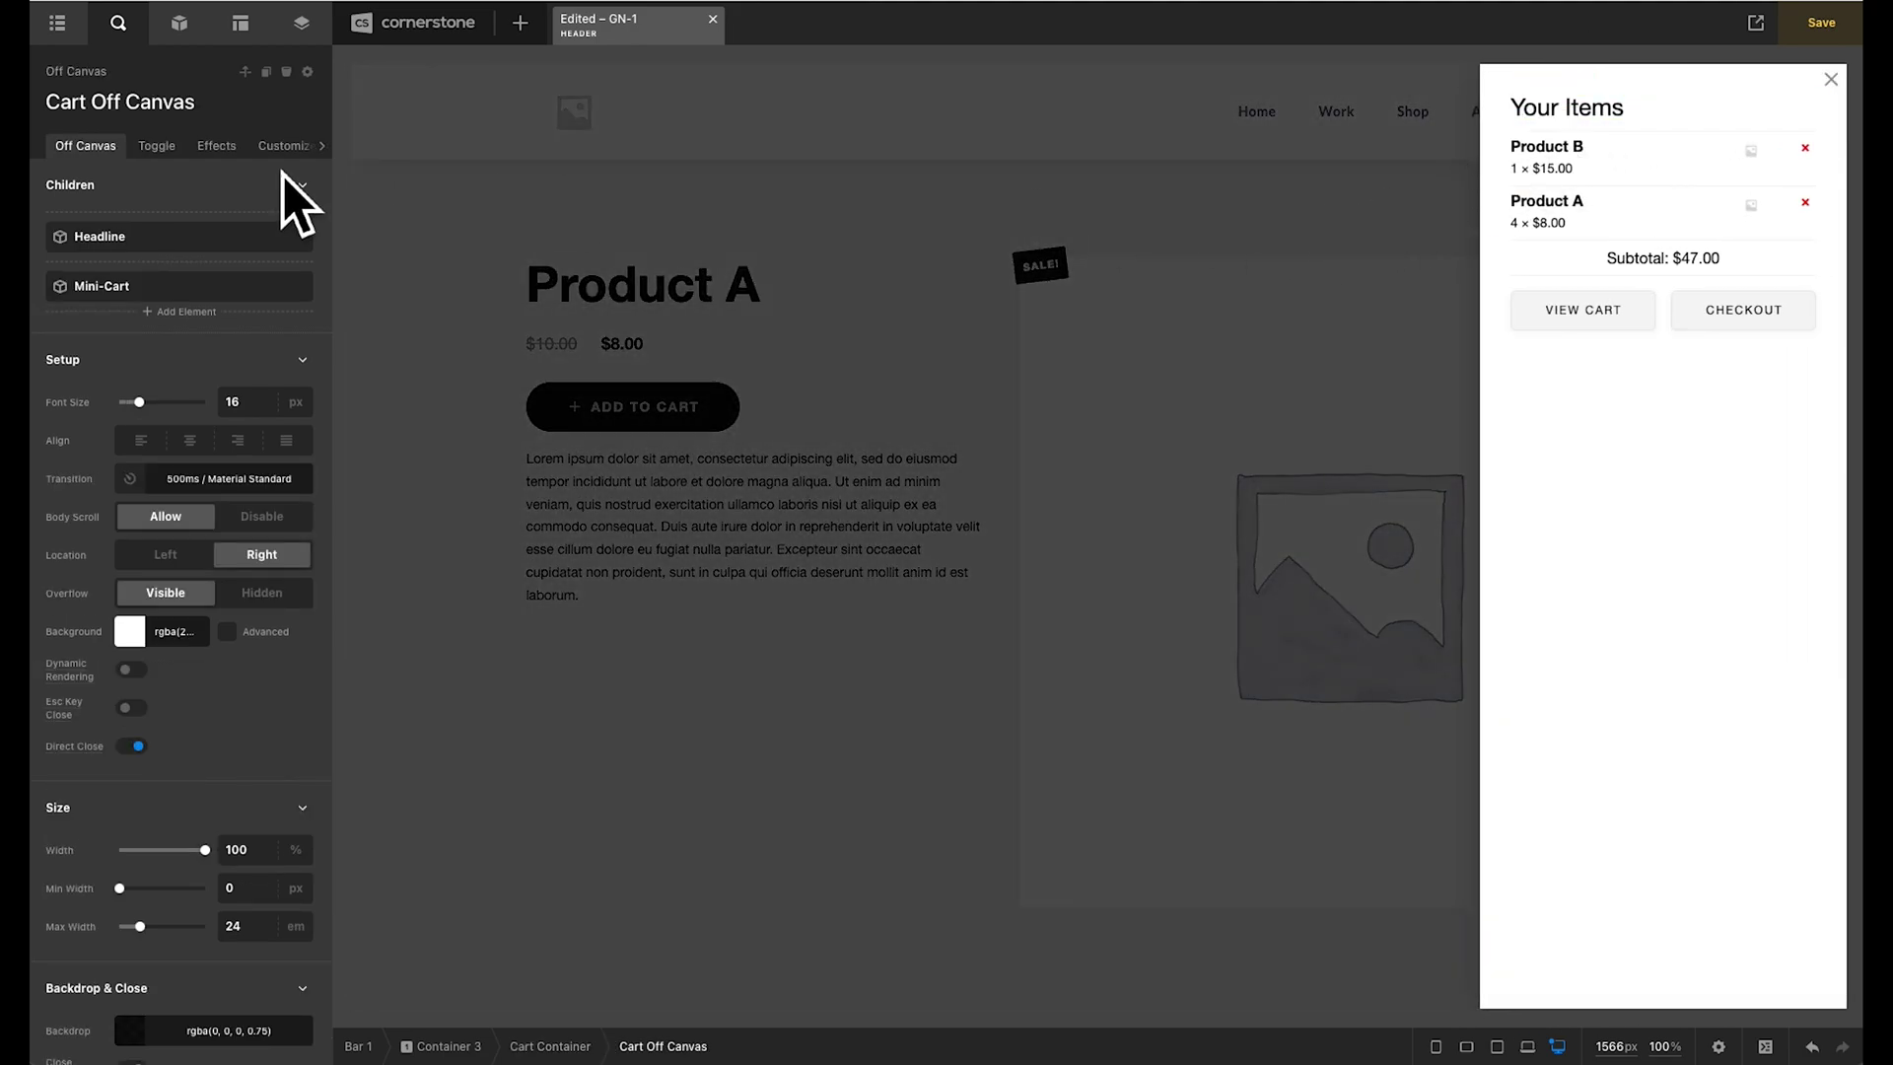
{"action": "left_click", "coordinate": [155, 146]}
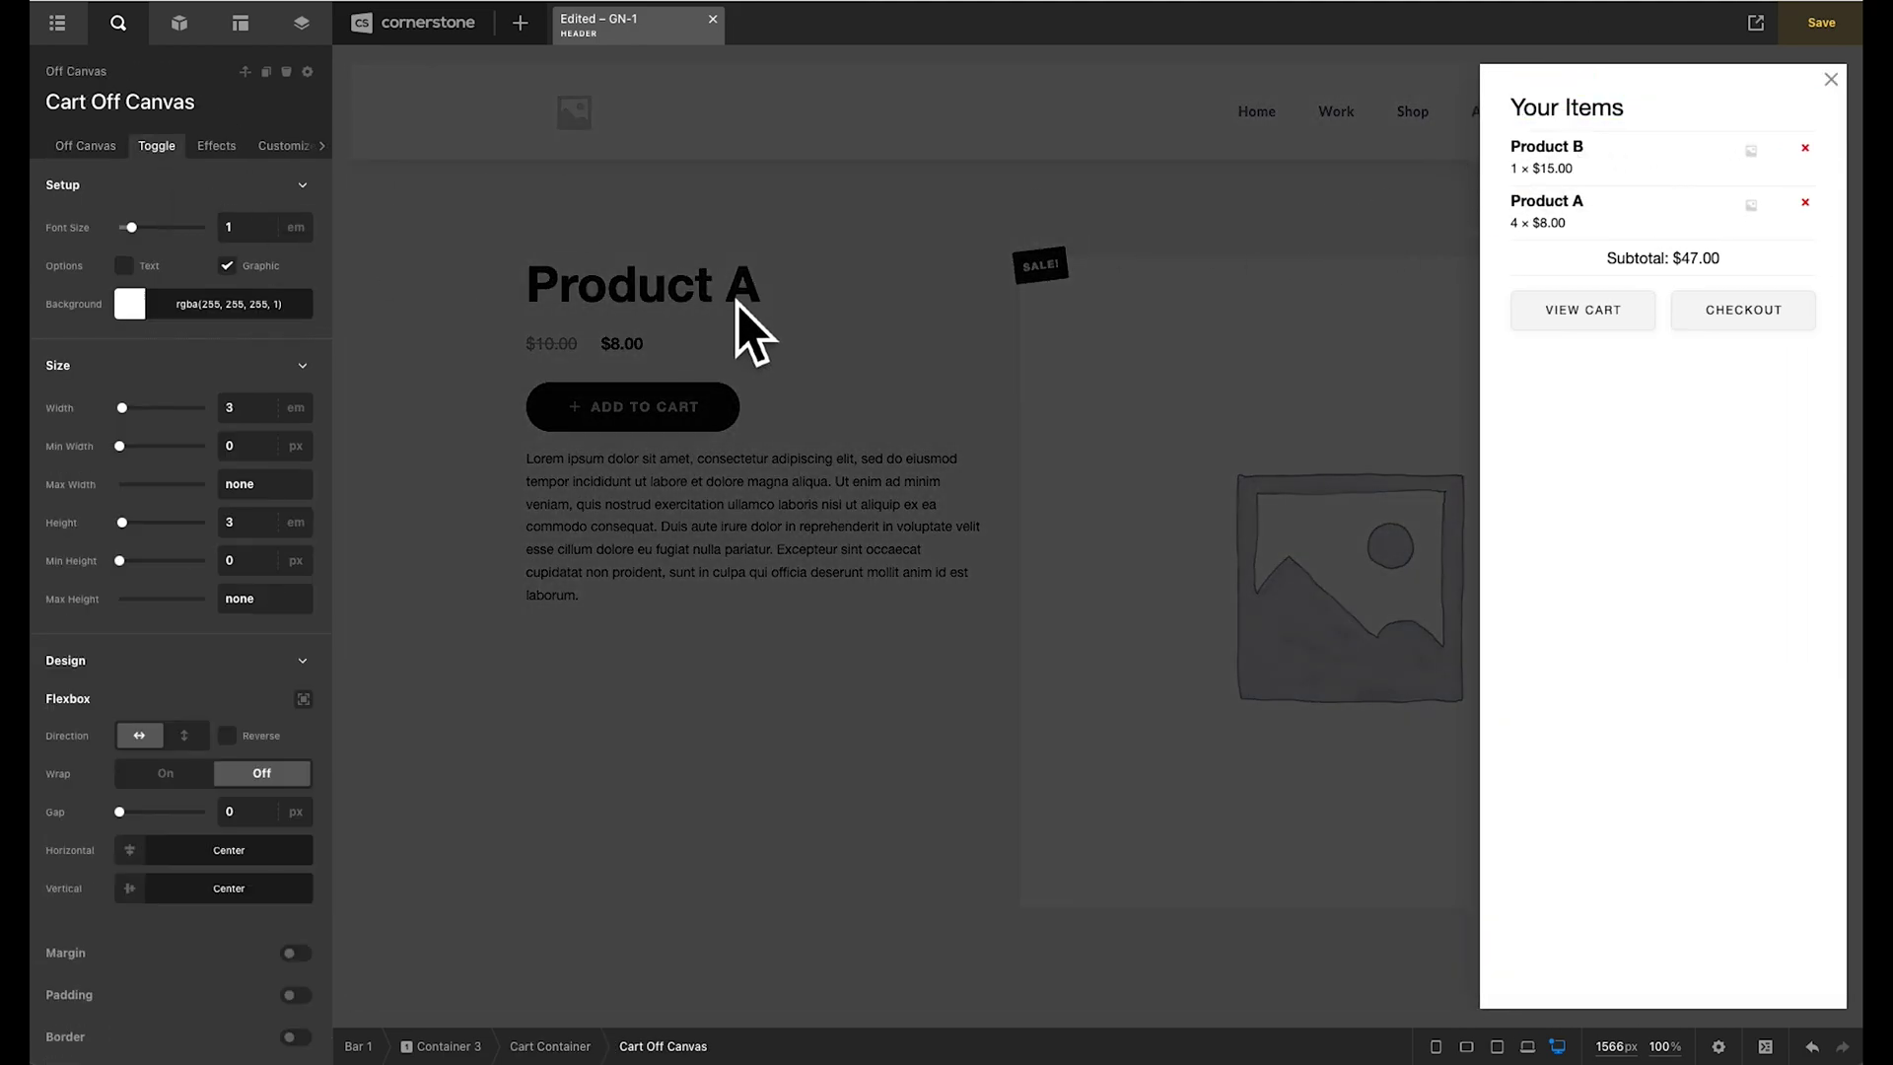
{"action": "left_click", "coordinate": [1831, 79]}
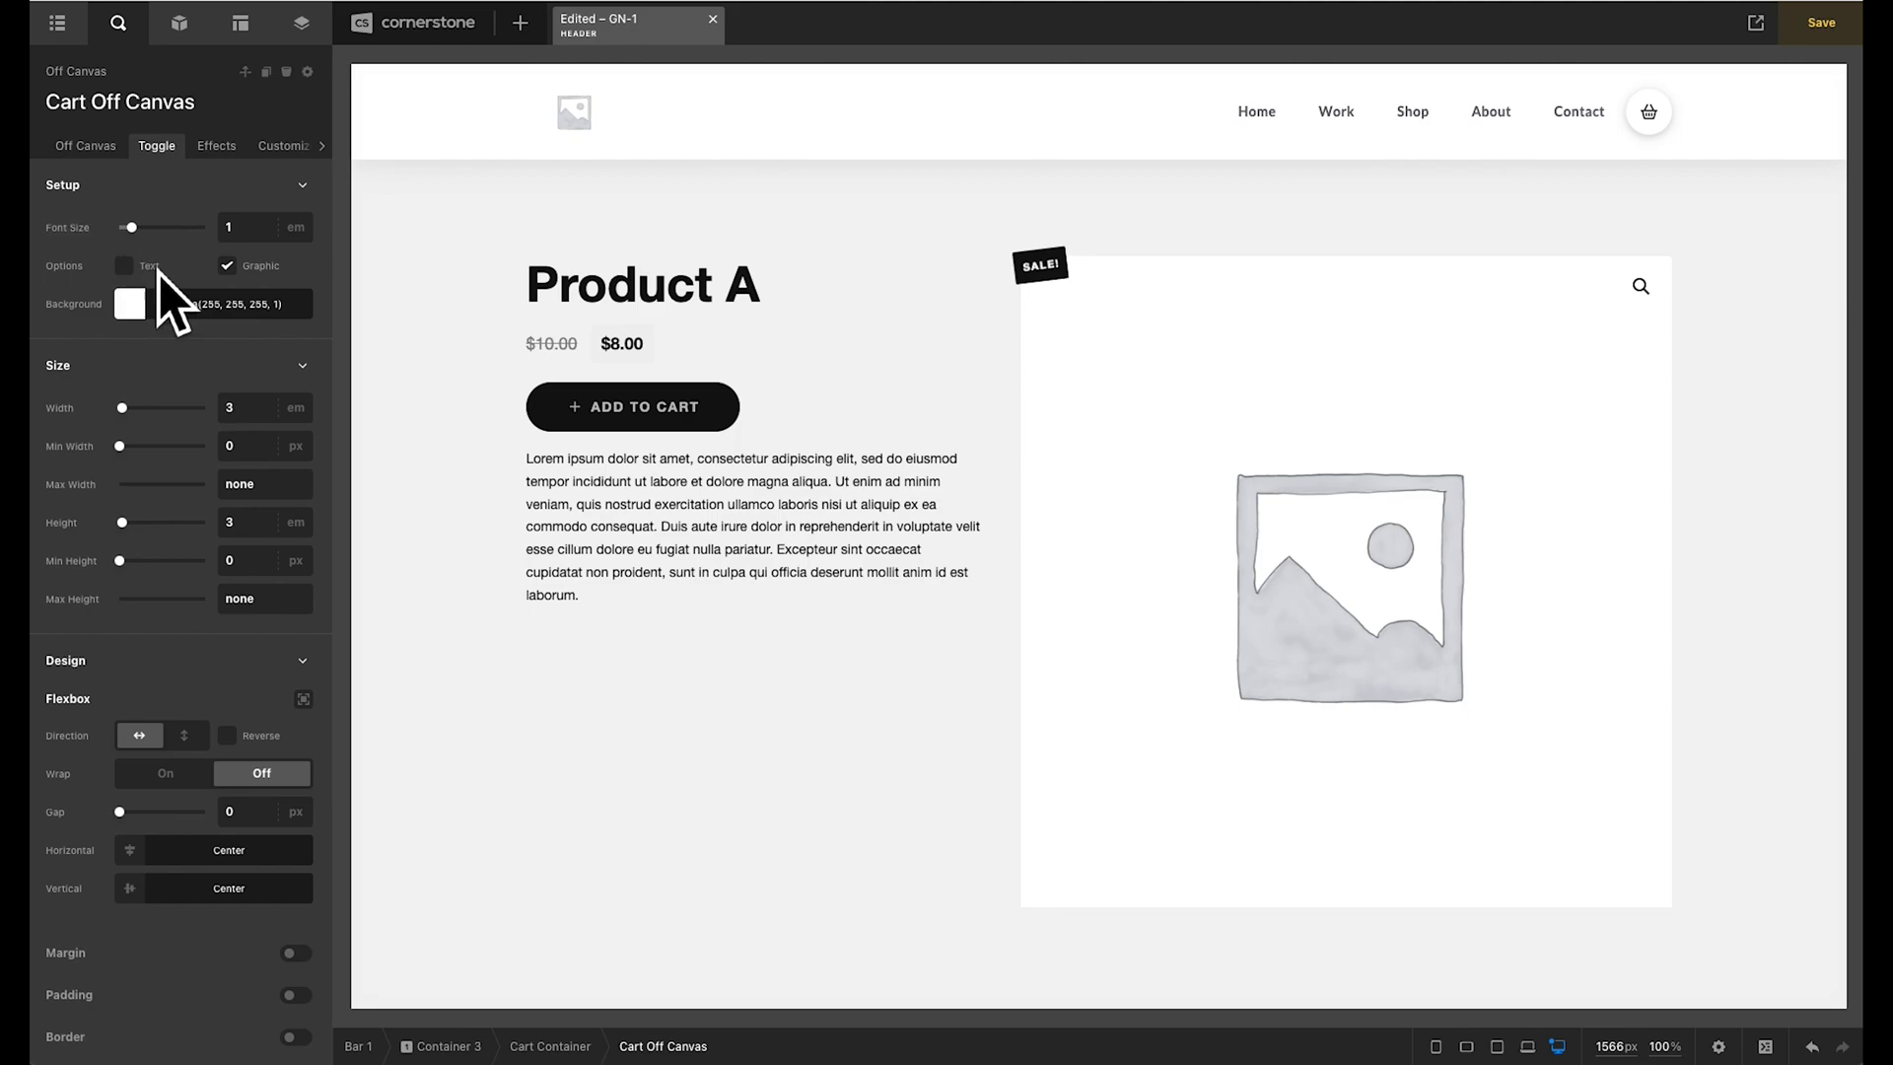
{"action": "left_click", "coordinate": [187, 317]}
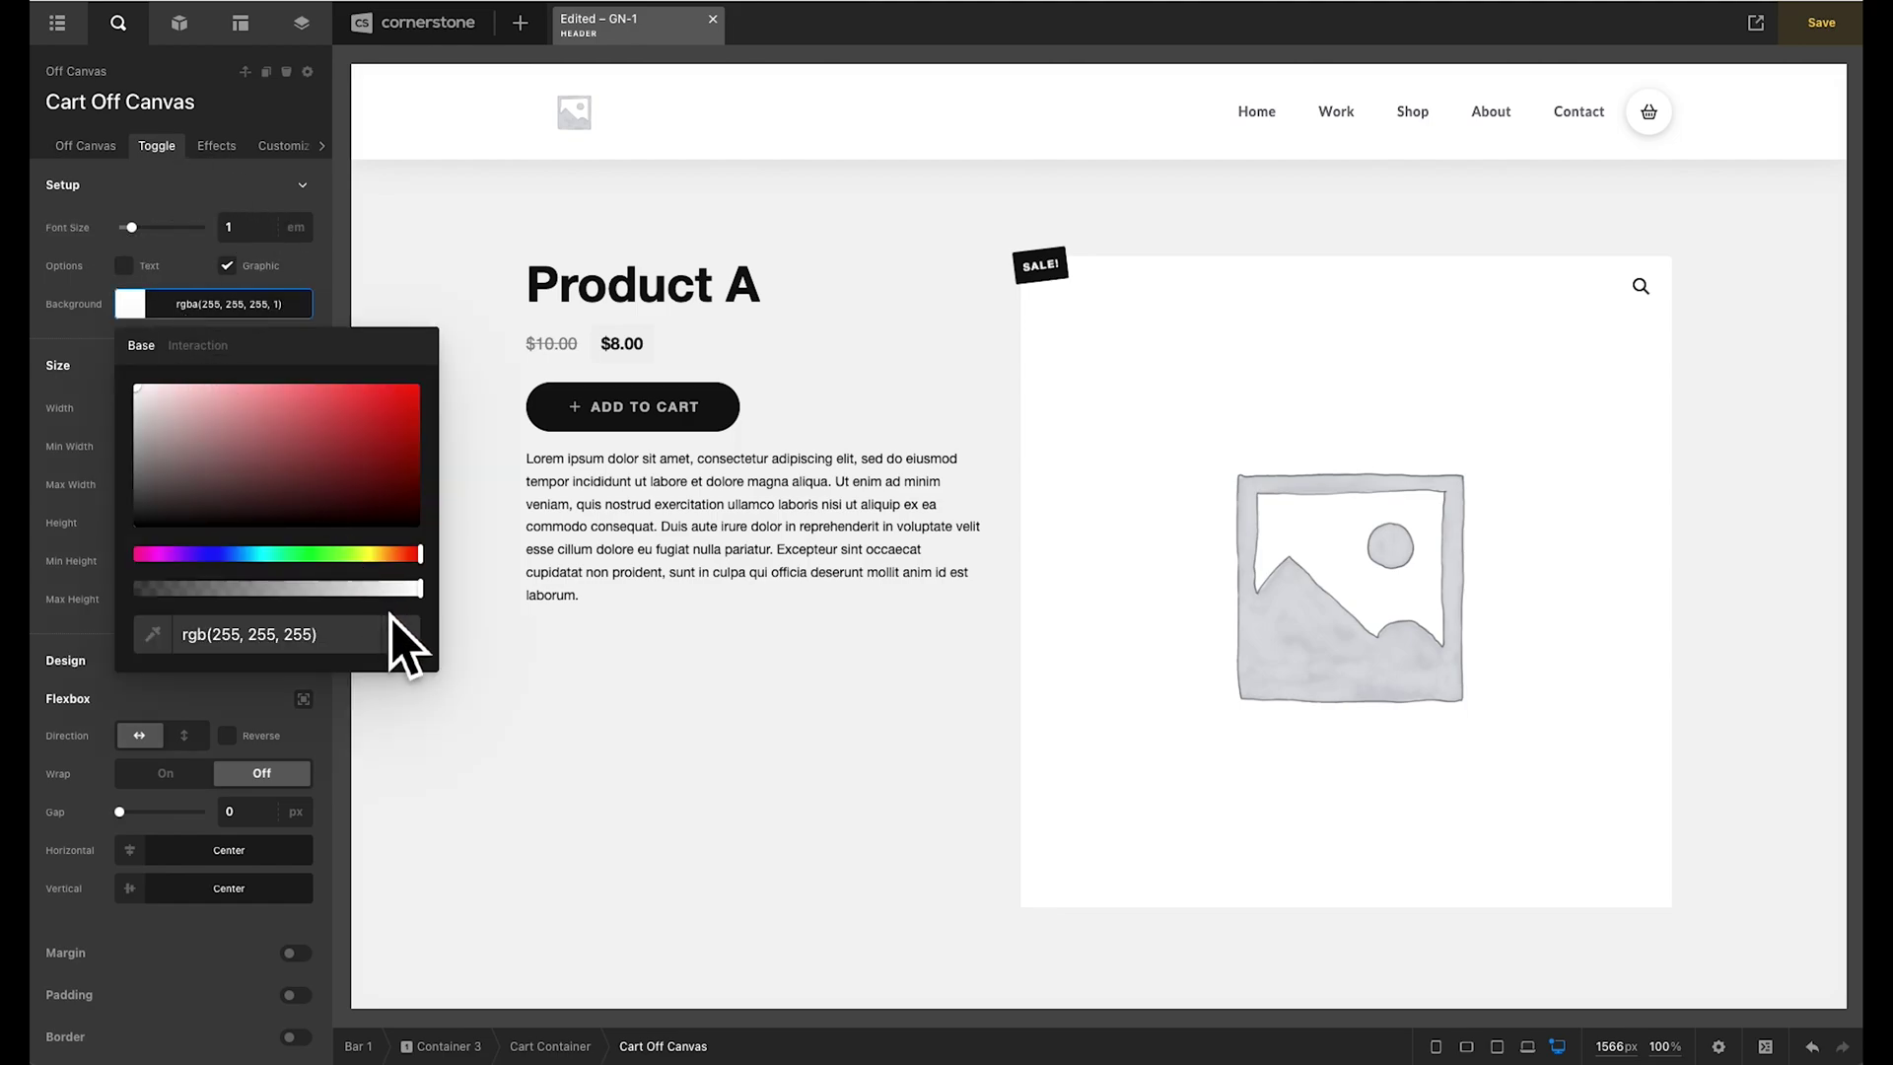
{"action": "left_click", "coordinate": [400, 636]}
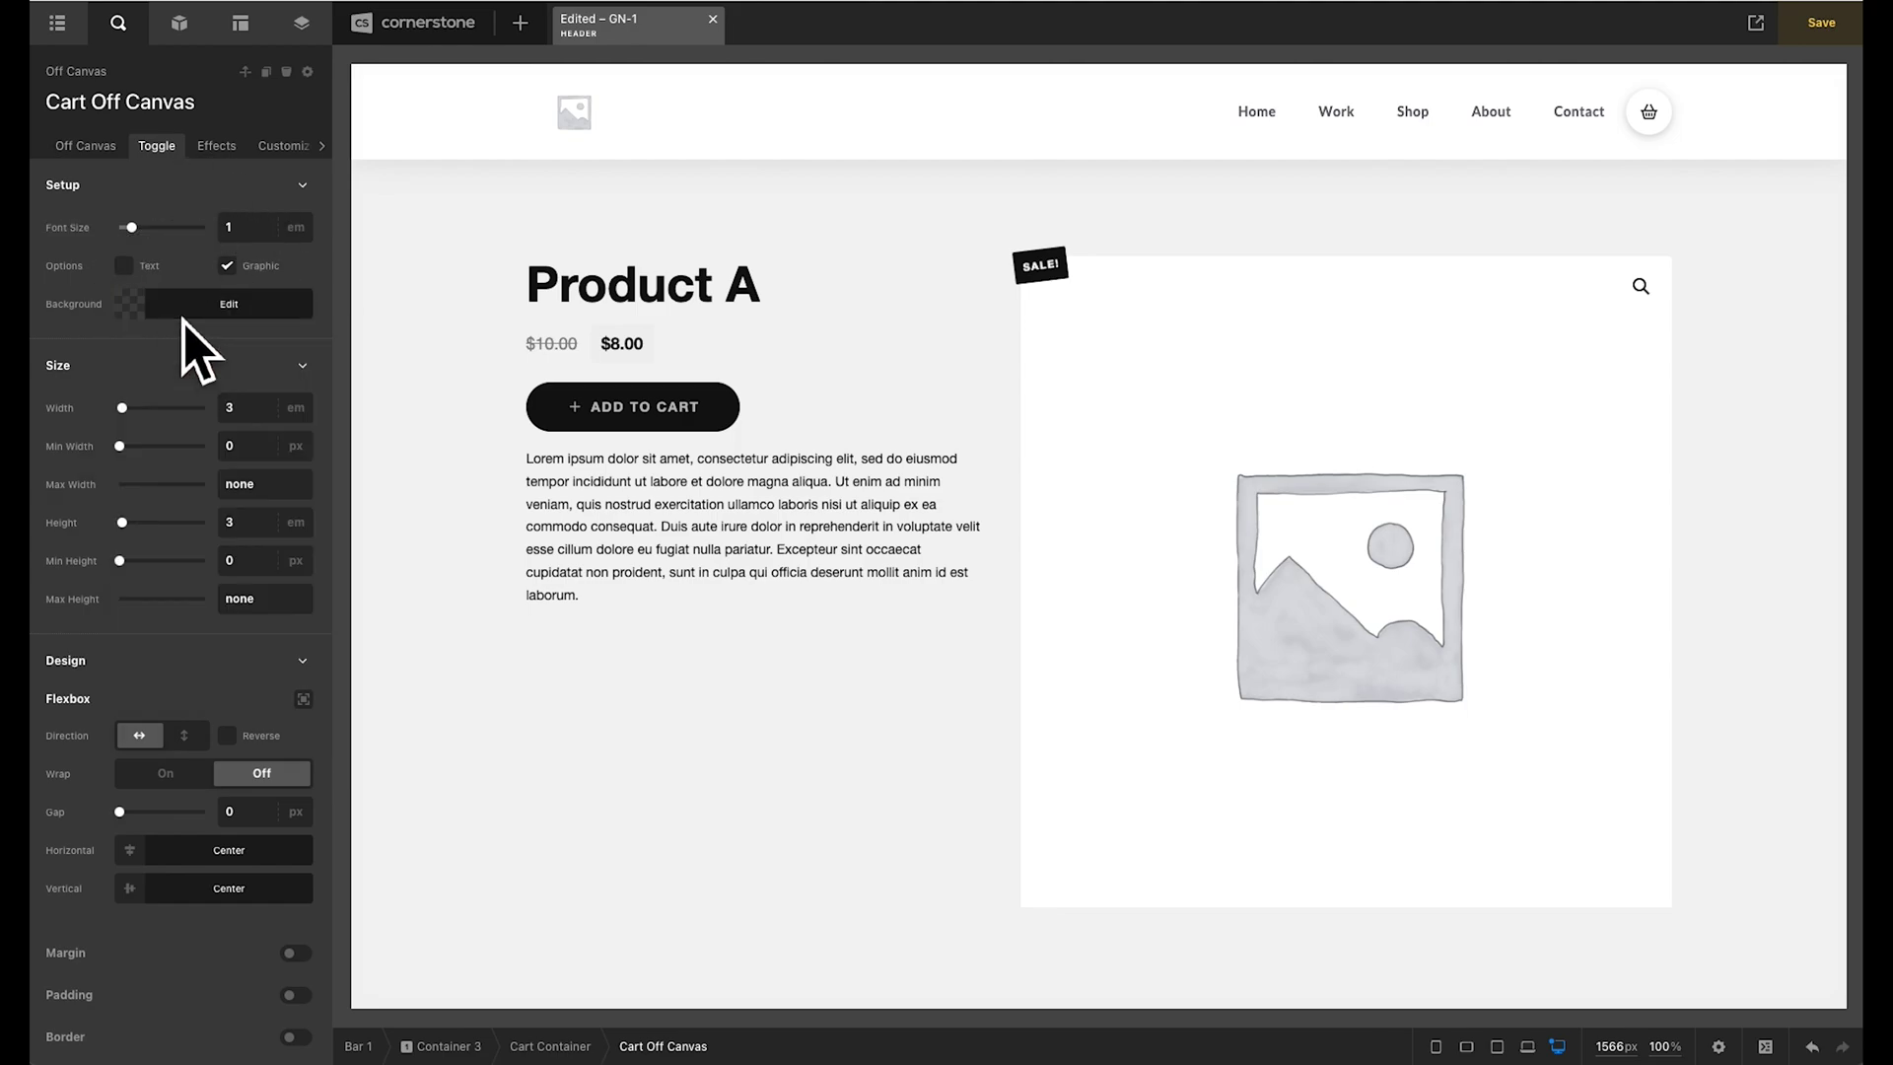
- Turn off the border radius and box shadow of the Cart Off Canvas toggle
{"action": "scroll", "coordinate": [212, 454], "scroll_direction": "down", "scroll_amount": 2}
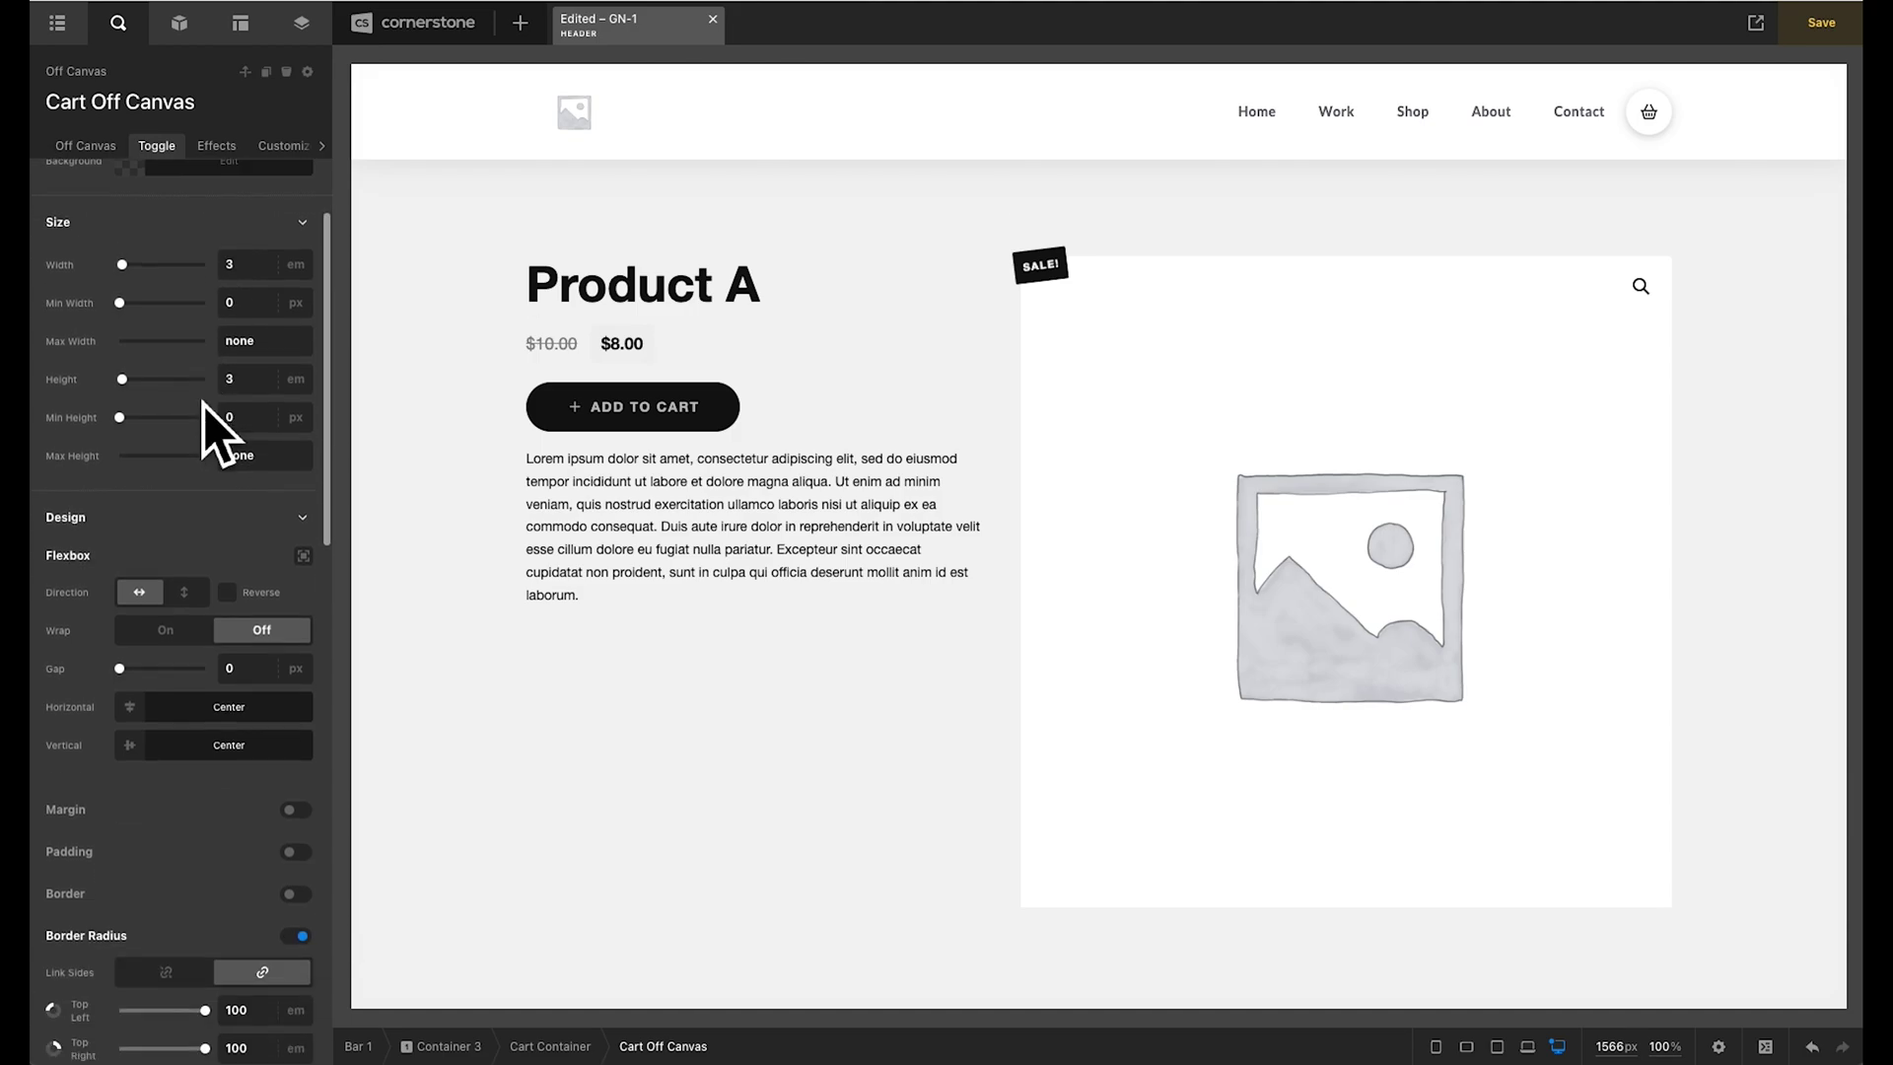
{"action": "scroll", "coordinate": [207, 424], "scroll_direction": "down", "scroll_amount": 6}
{"action": "left_click", "coordinate": [293, 506]}
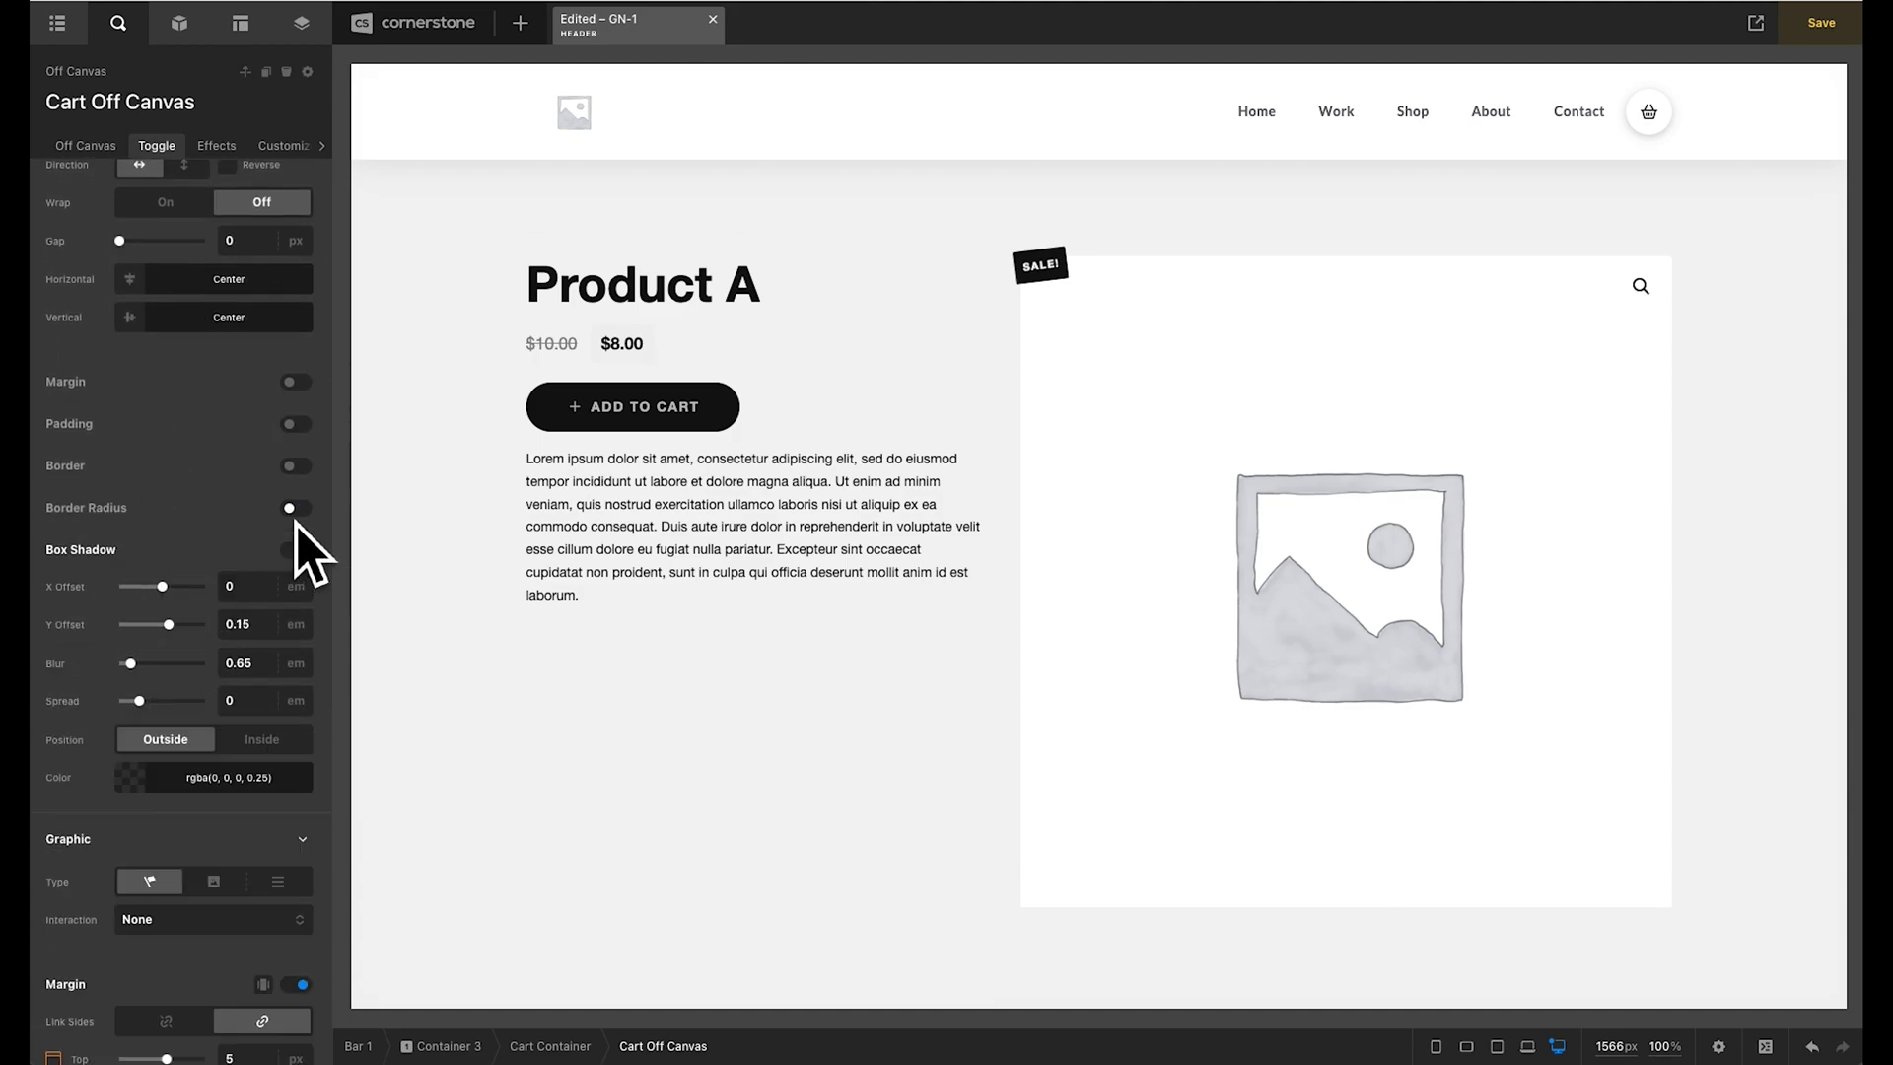
{"action": "left_click", "coordinate": [298, 552]}
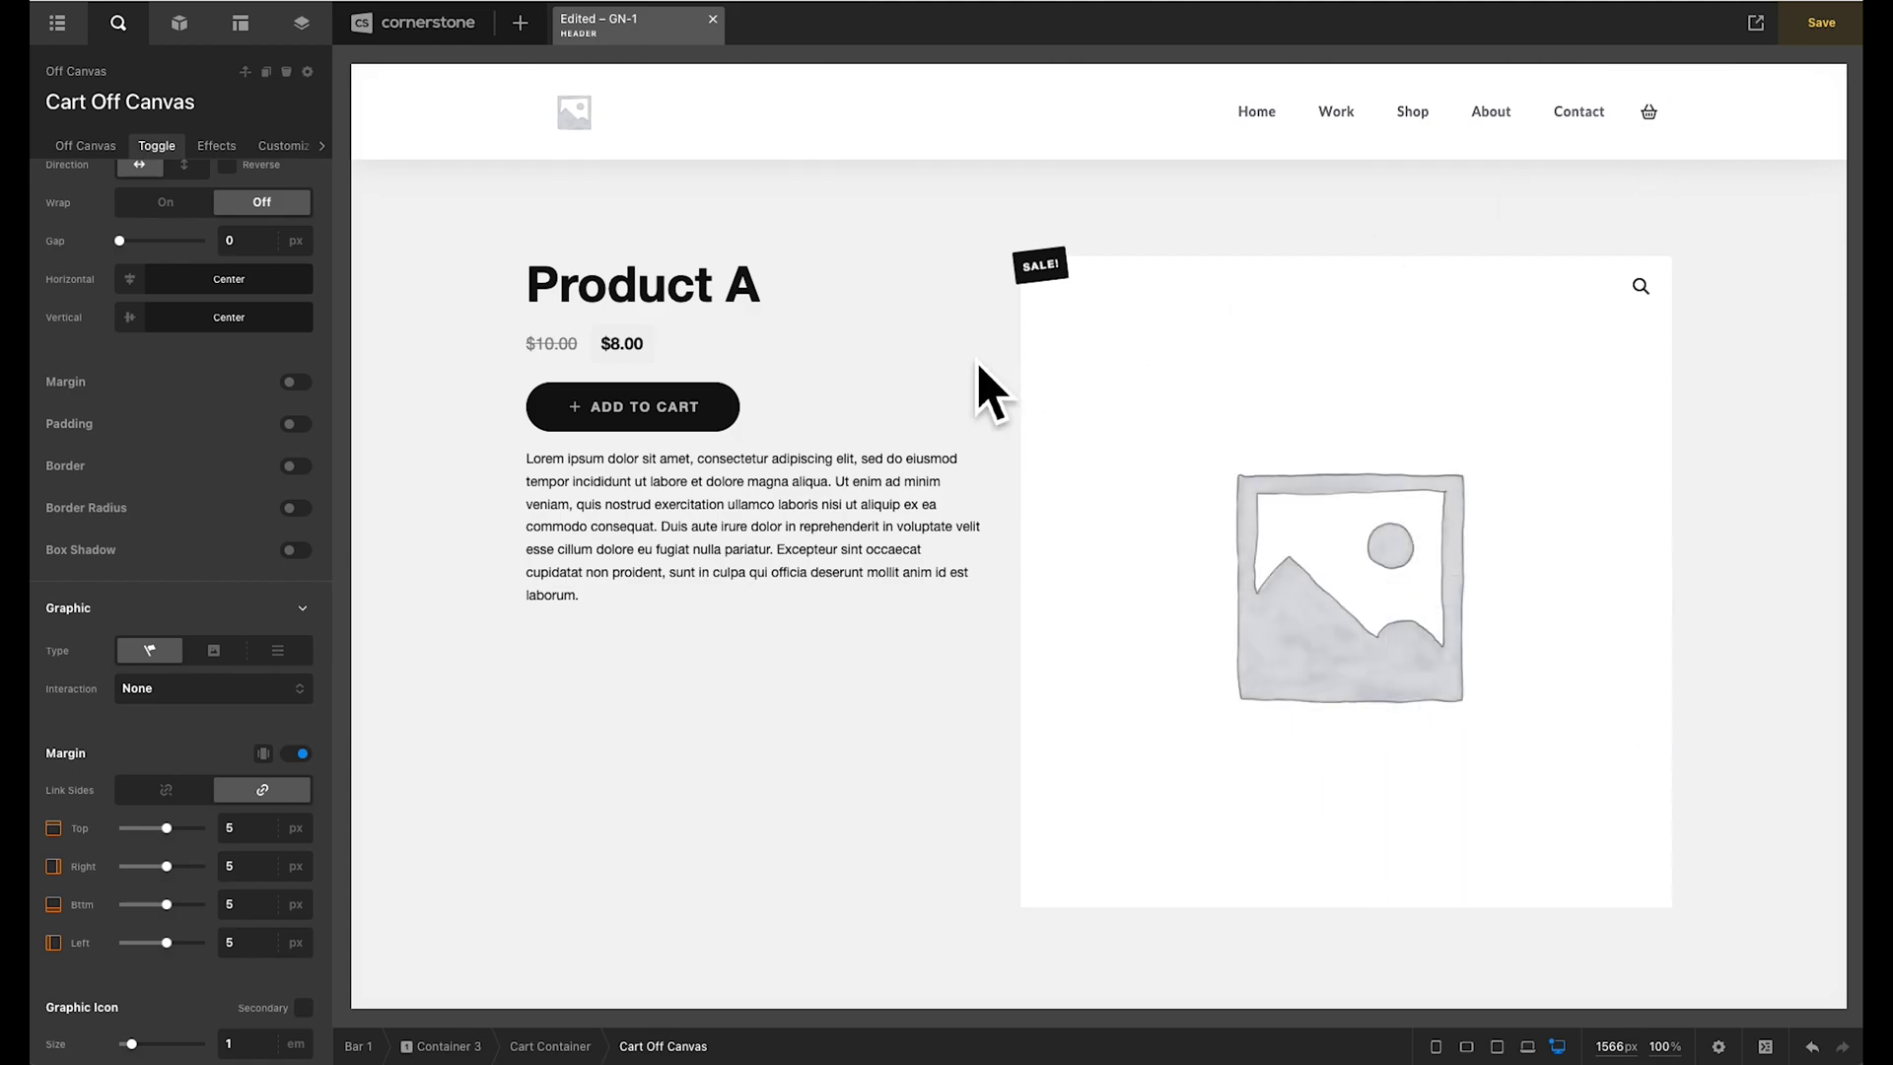
- Change the toggle's graphic icon to the Regular-style plain shopping bag and set the icon size to 1.5 em
{"action": "scroll", "coordinate": [239, 499], "scroll_direction": "down", "scroll_amount": 7}
{"action": "left_click", "coordinate": [229, 630]}
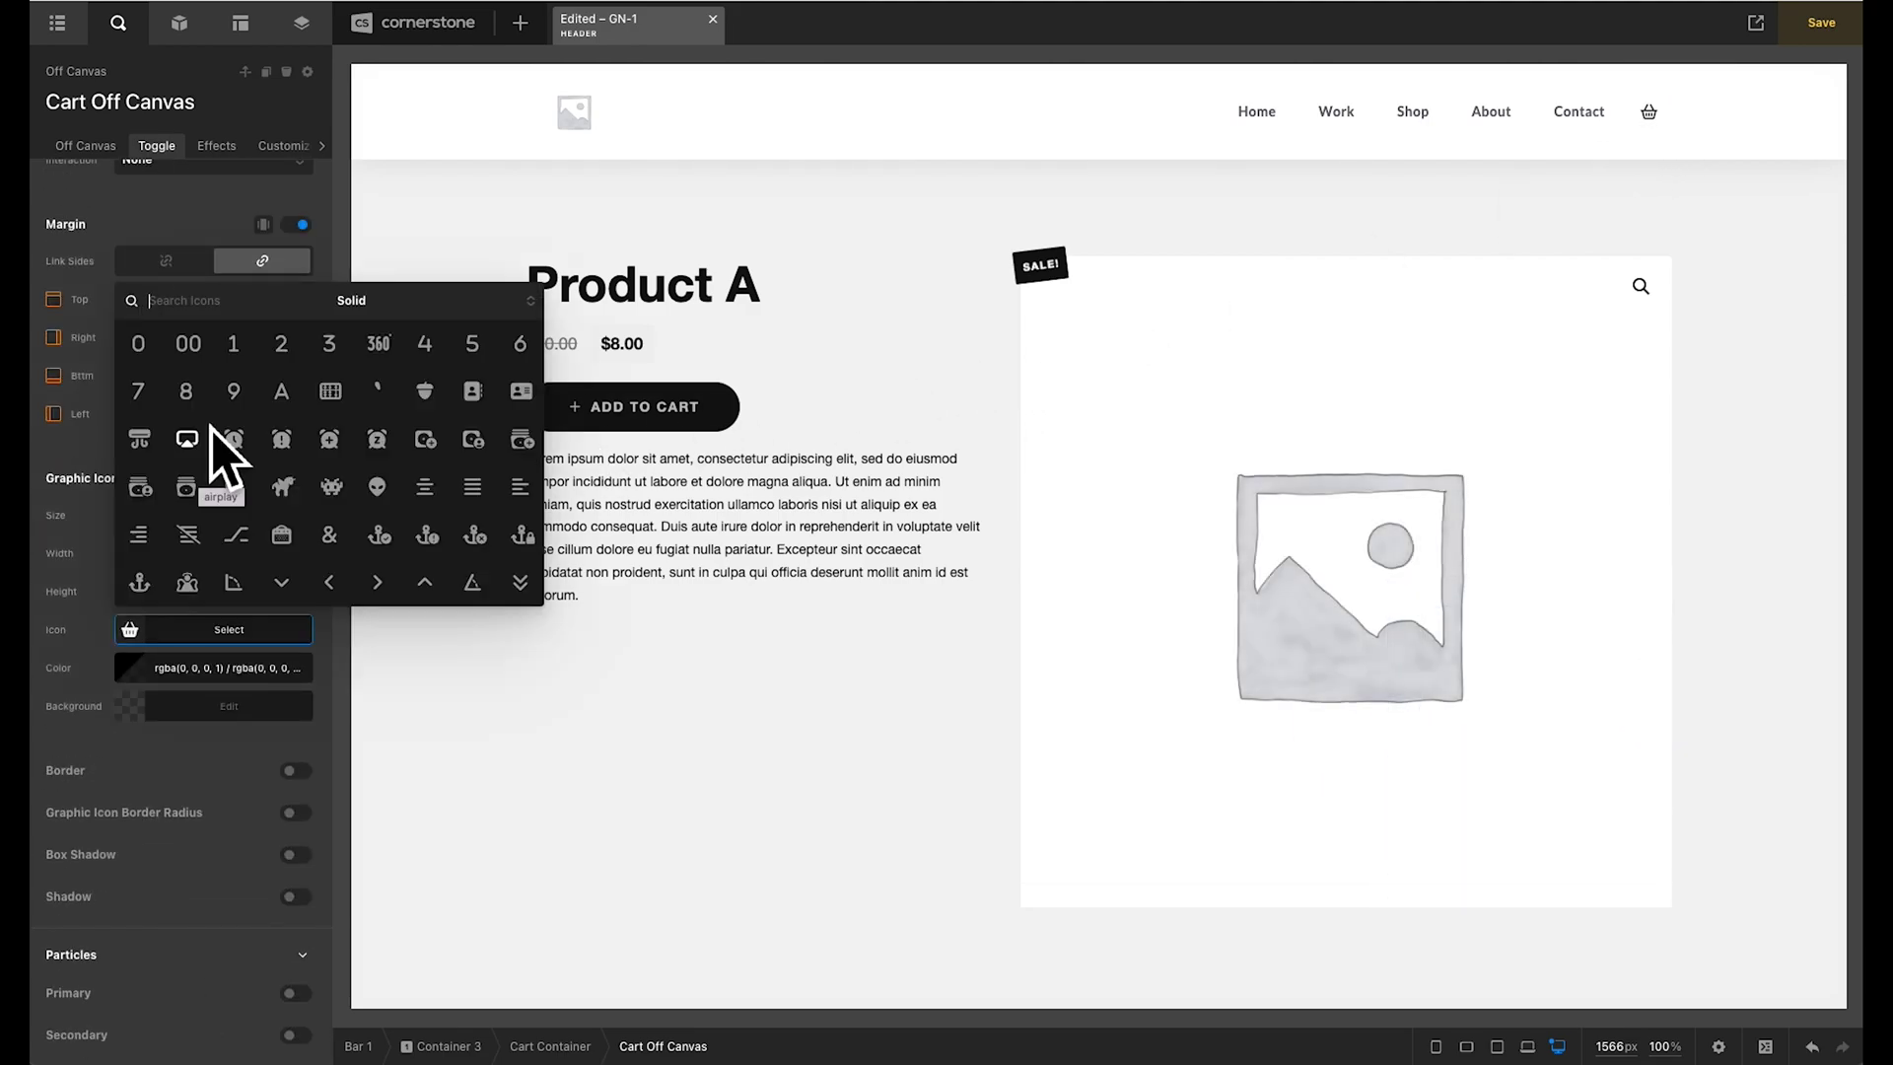
{"action": "type", "text": "bag"}
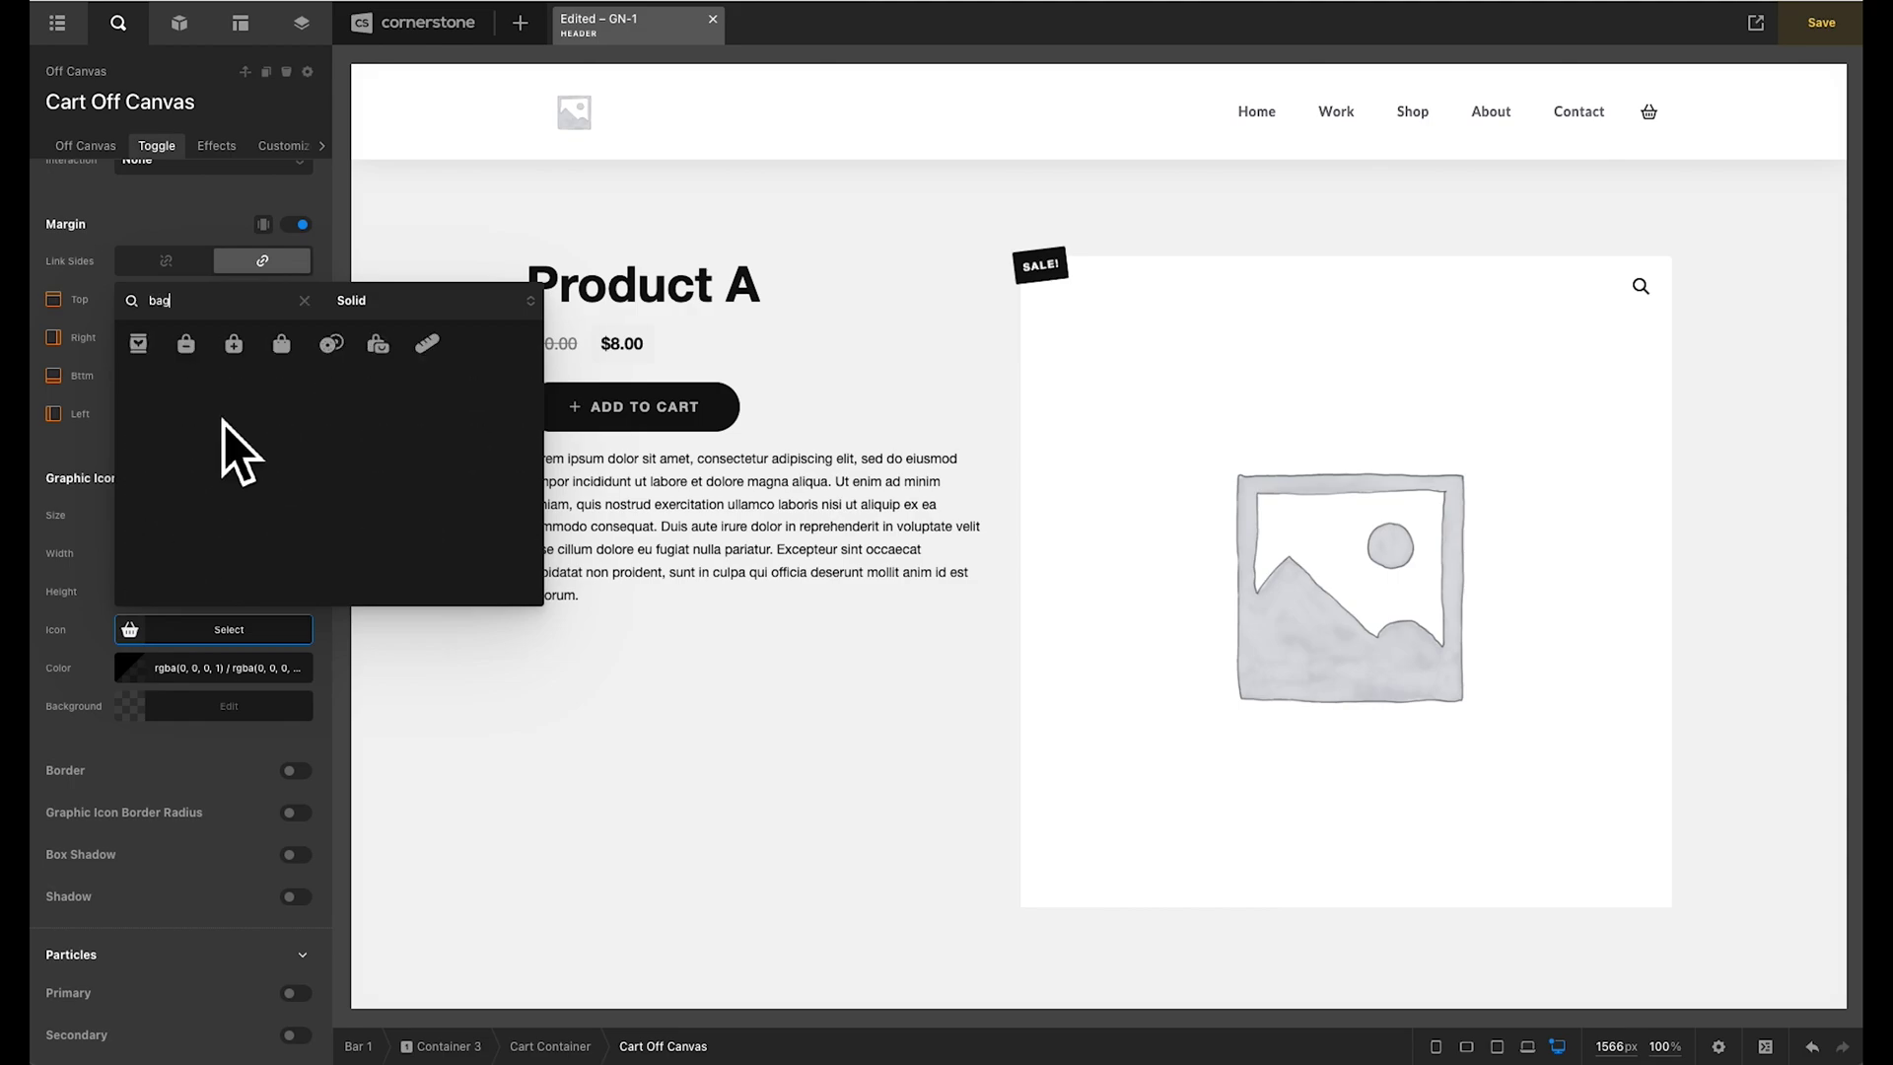
{"action": "left_click", "coordinate": [429, 301]}
{"action": "left_click", "coordinate": [404, 325]}
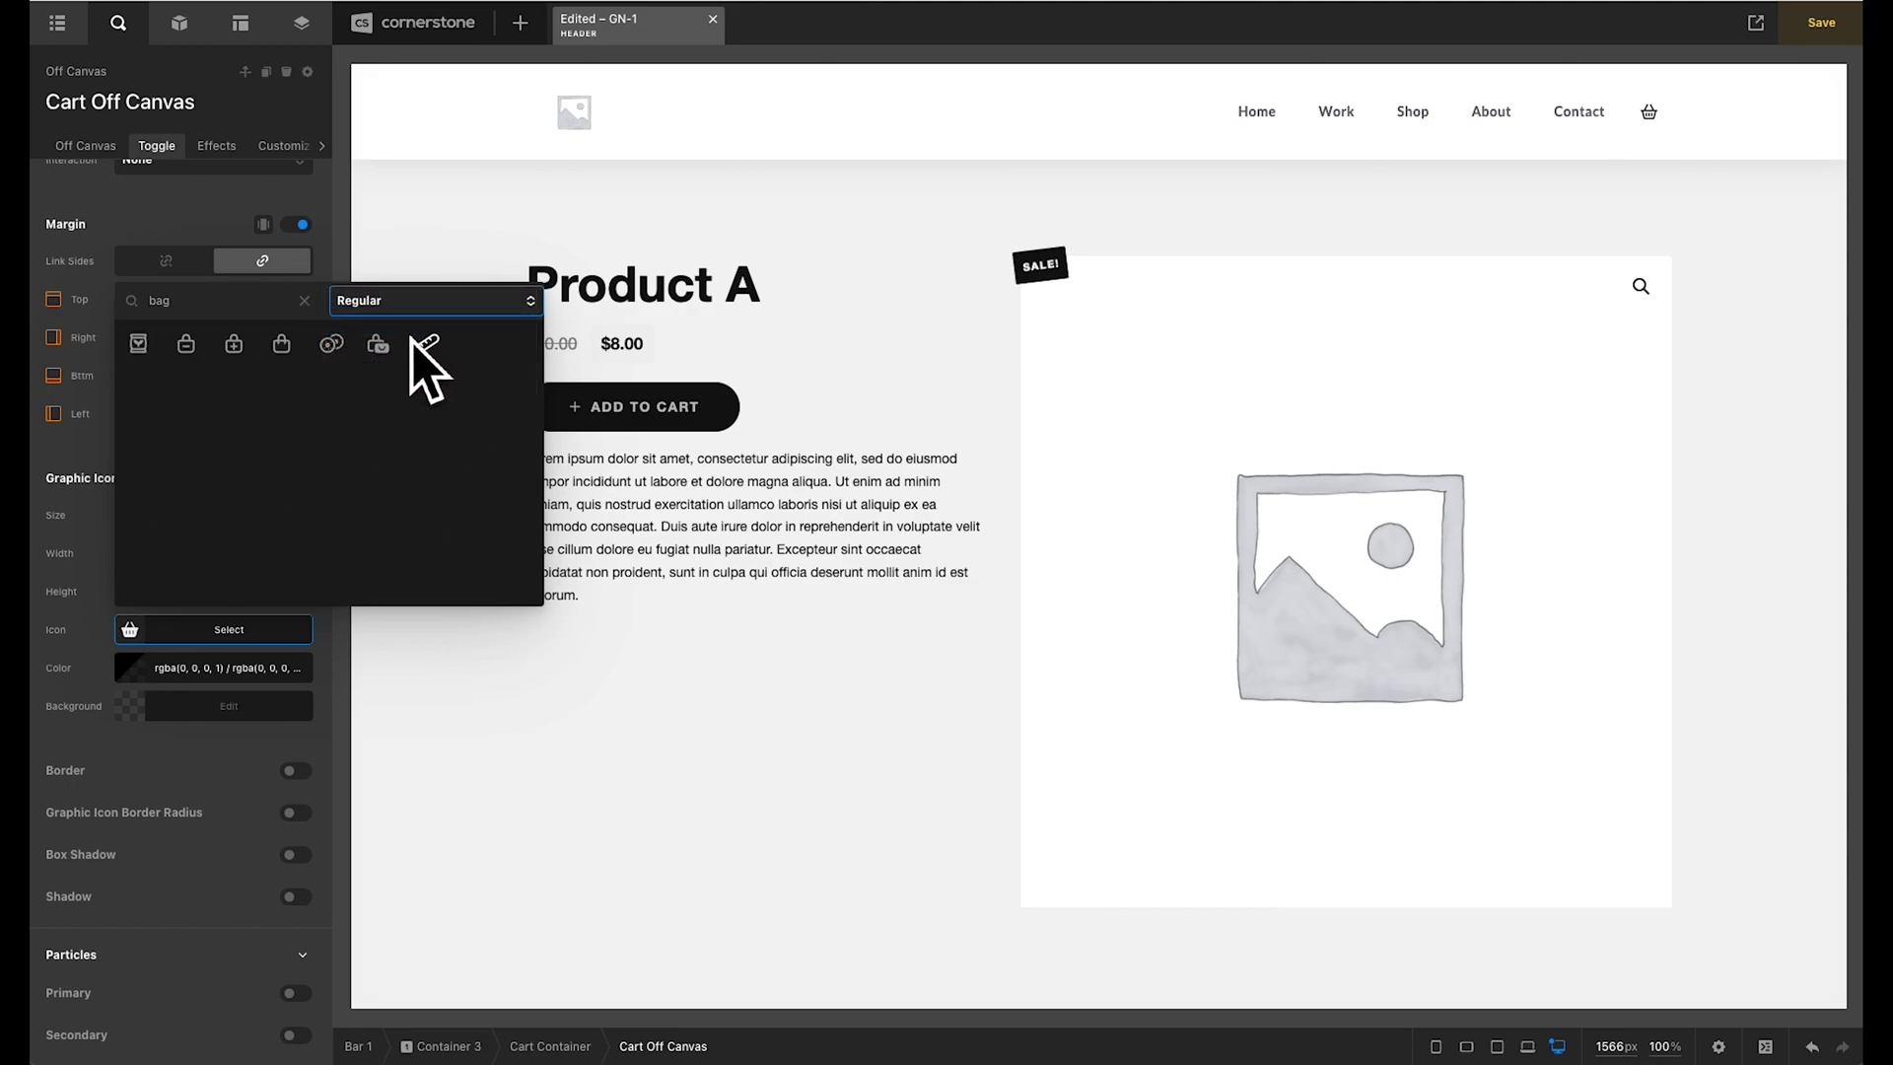
{"action": "left_click", "coordinate": [264, 345]}
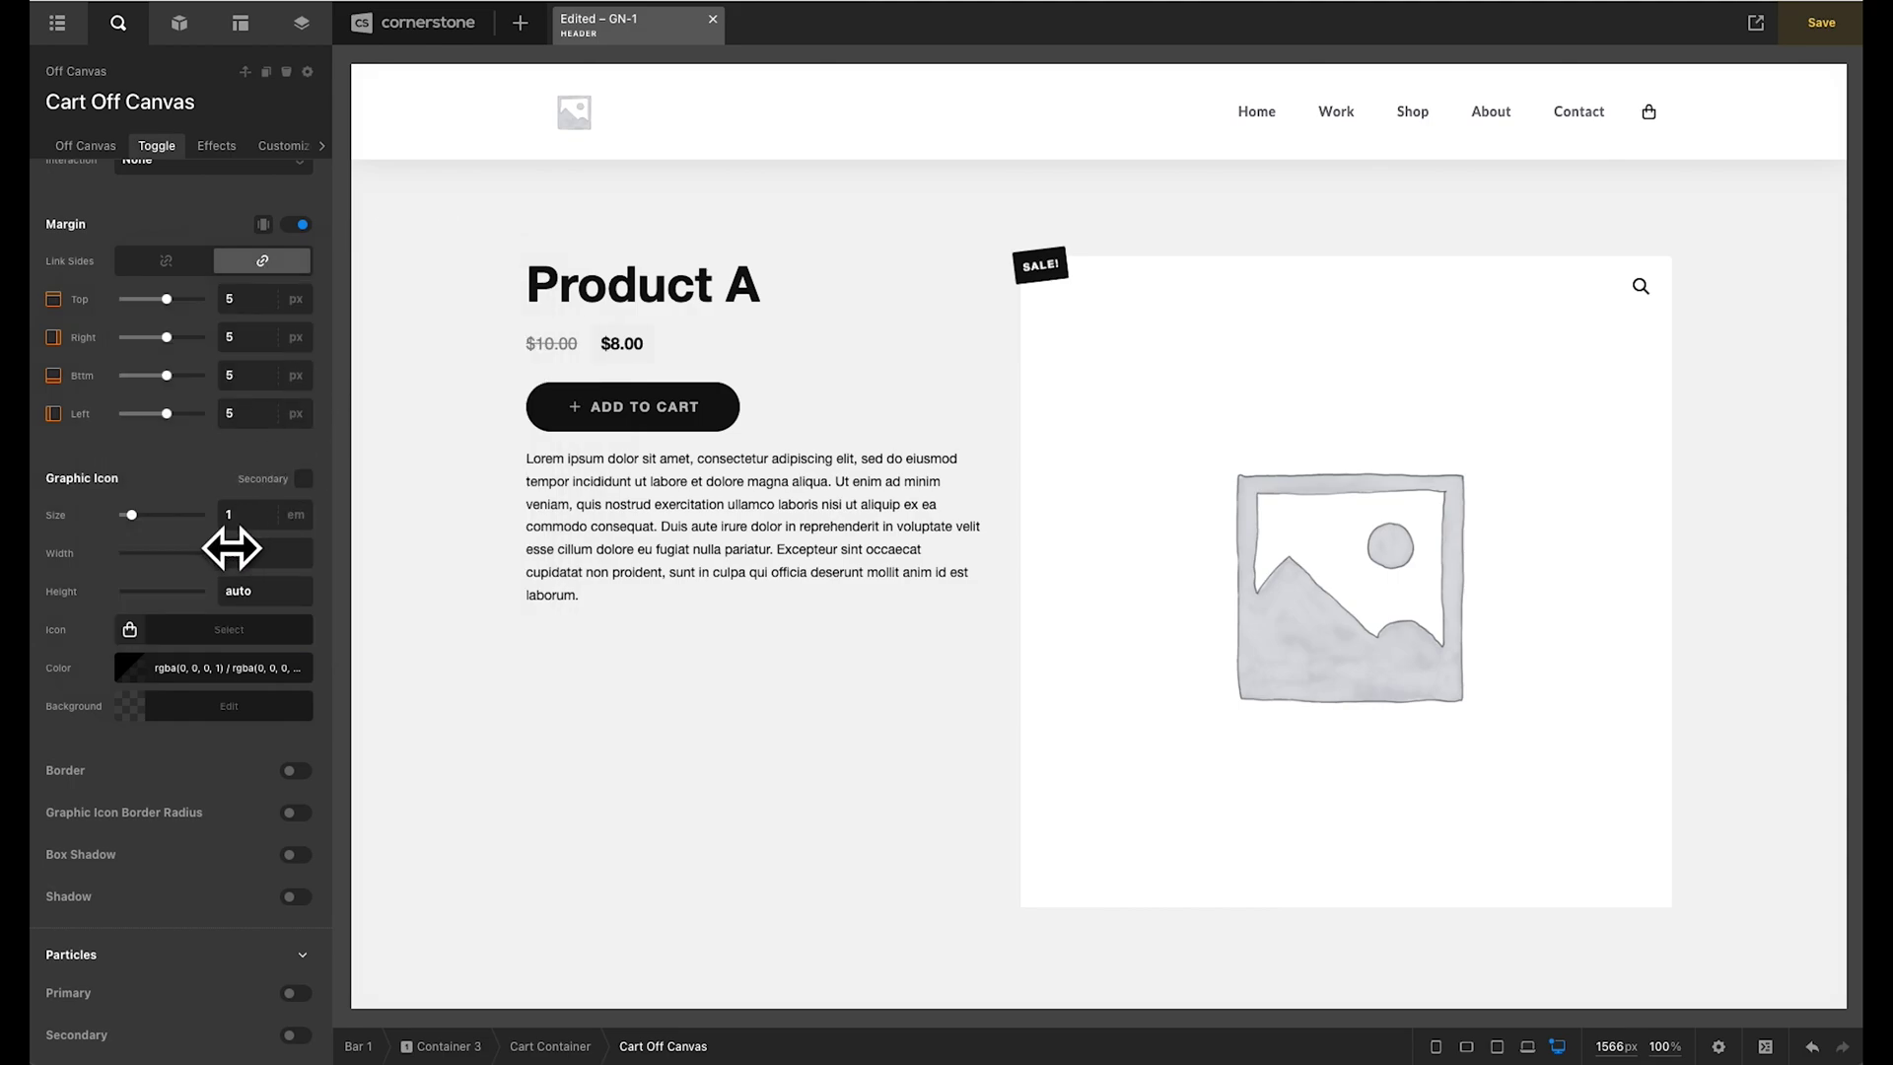
{"action": "left_click", "coordinate": [259, 515]}
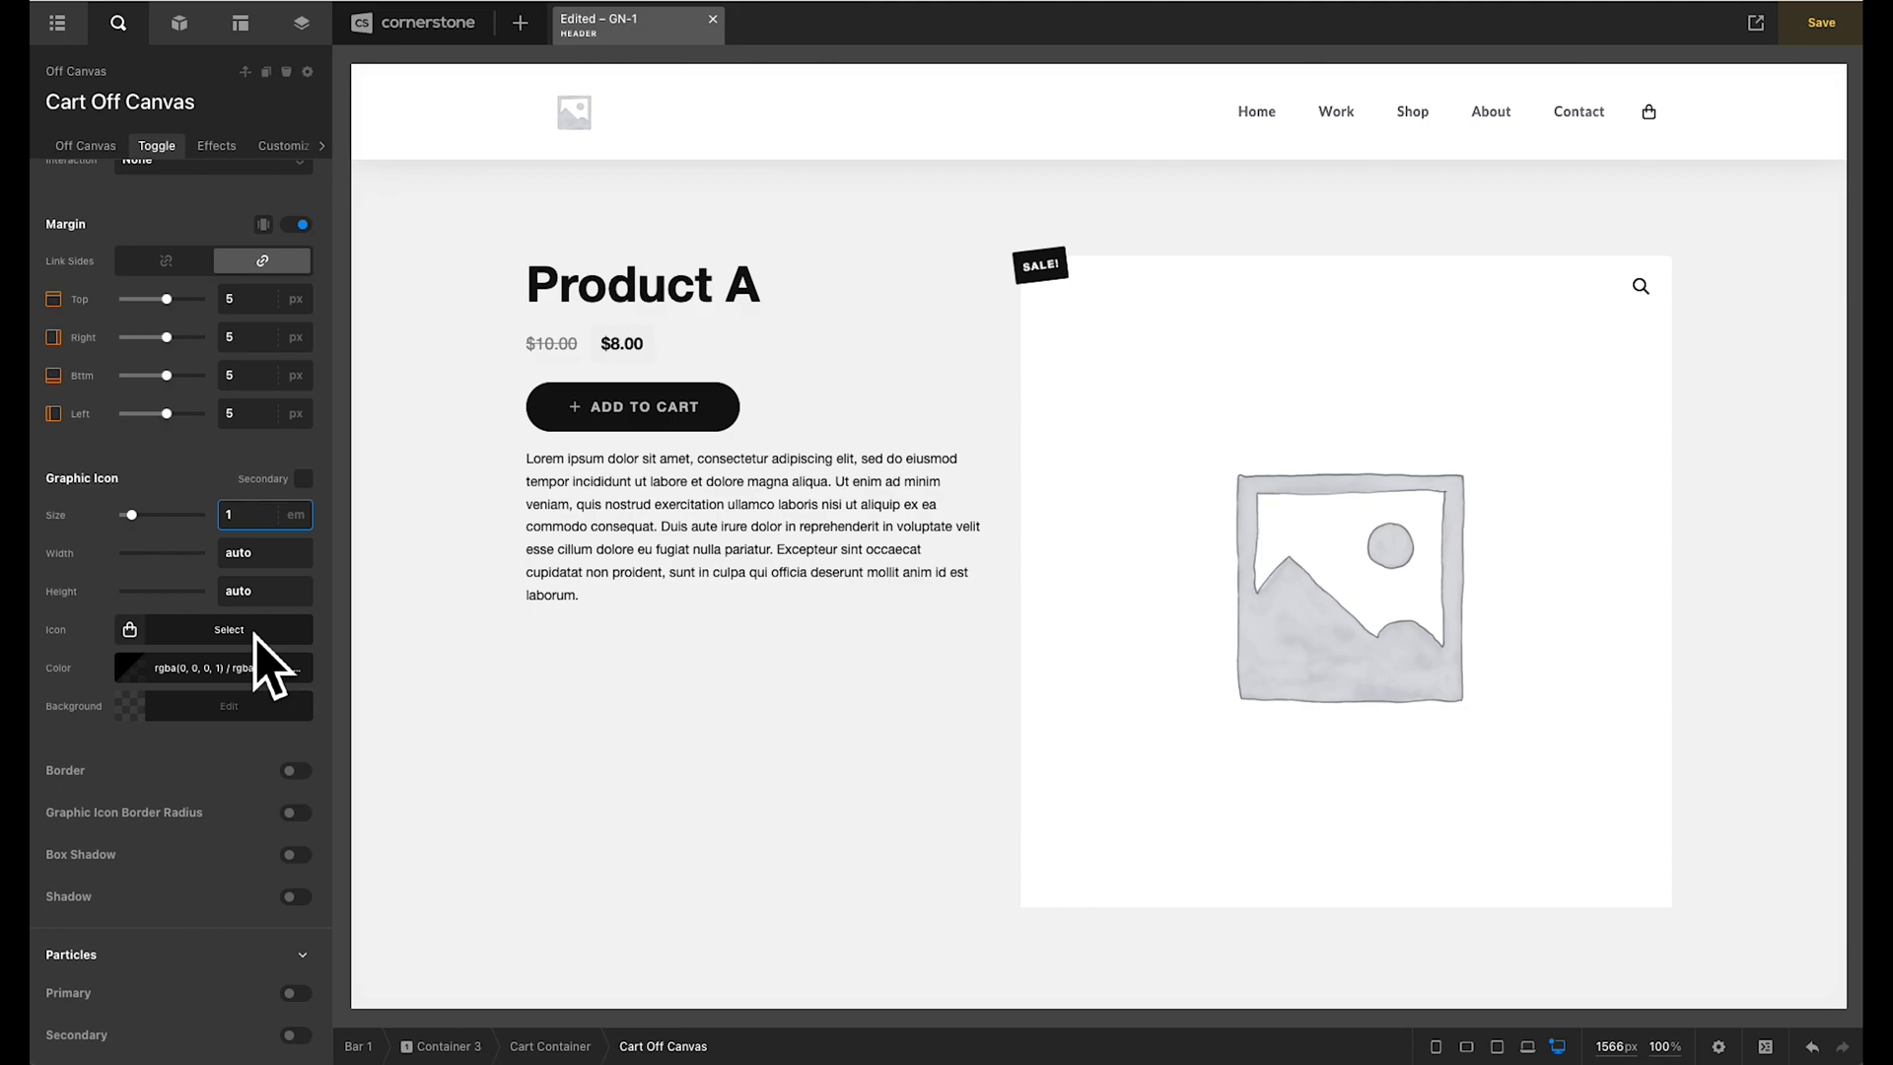
{"action": "type", "text": ".5"}
- Add a Div below Cart Off Canvas in the Cart Container and rename it Cart Item Count
{"action": "left_click", "coordinate": [551, 1048]}
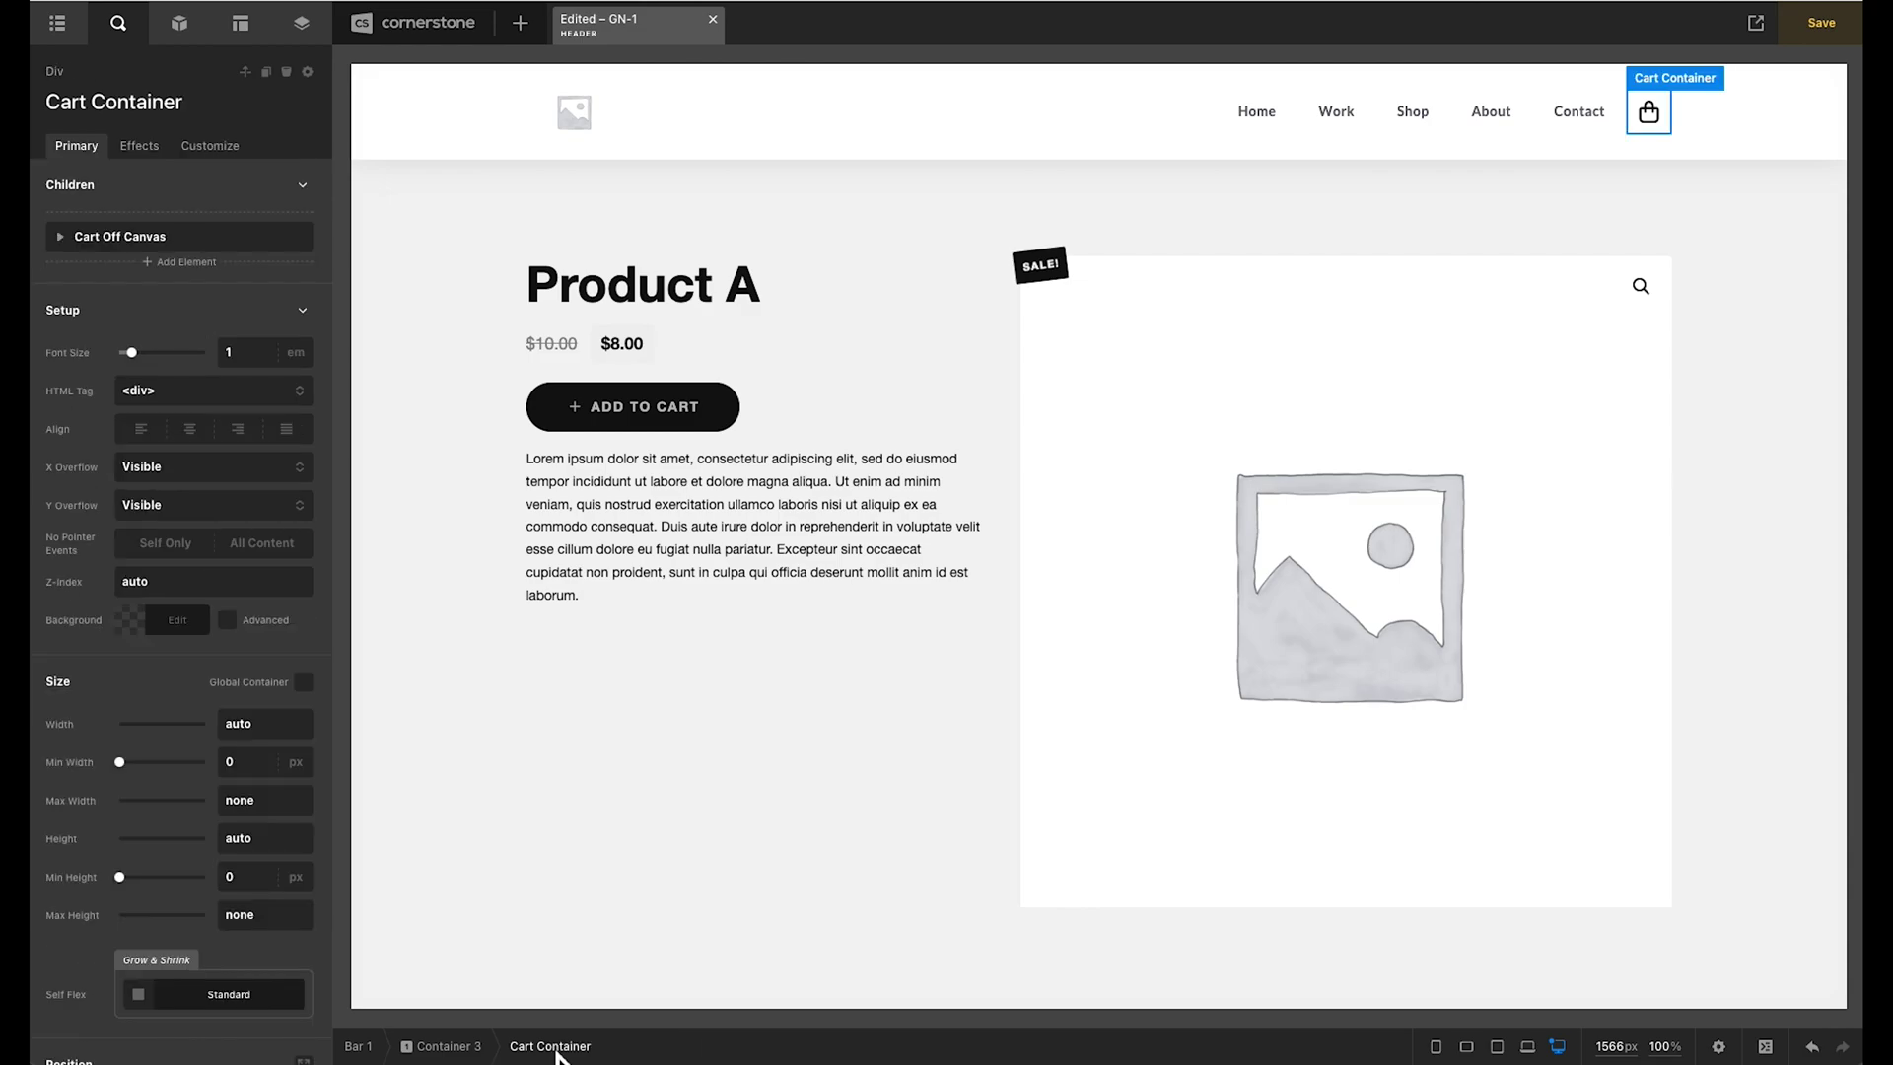
{"action": "left_click", "coordinate": [183, 264]}
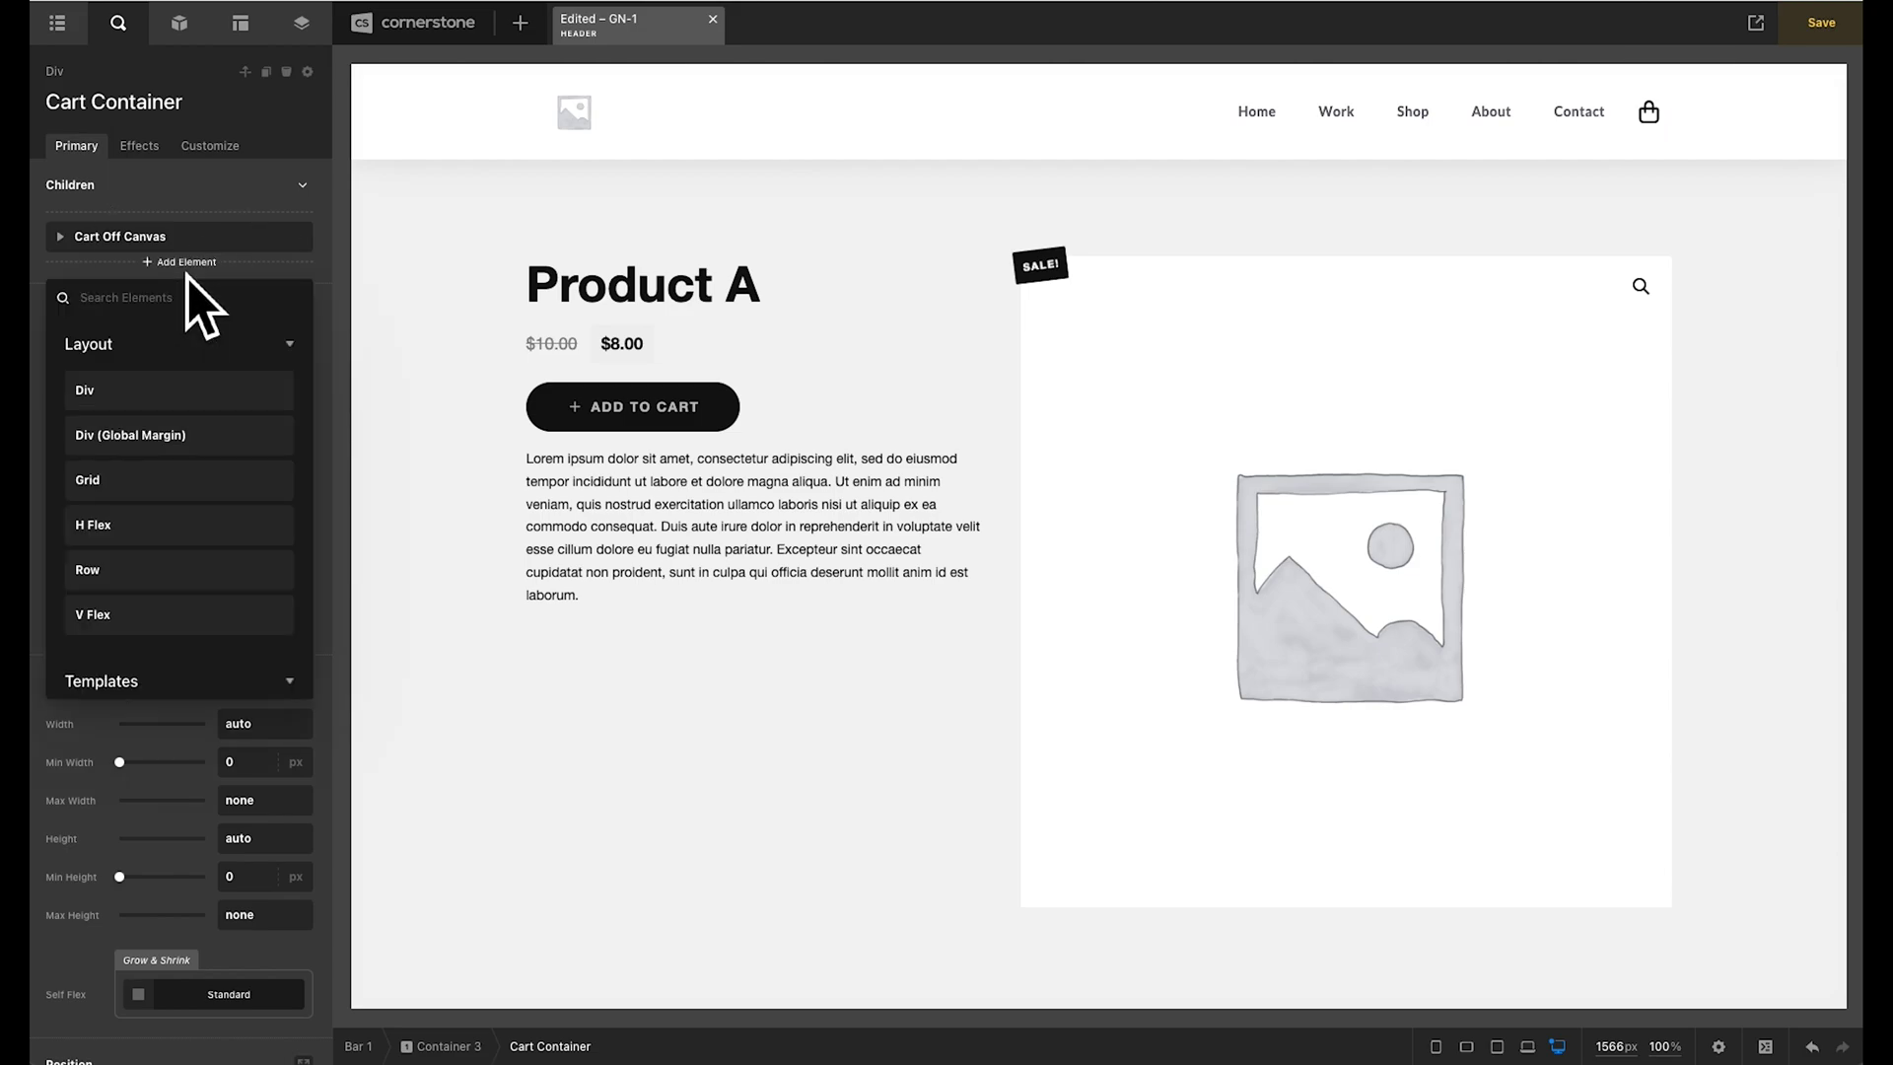
{"action": "left_click", "coordinate": [161, 394]}
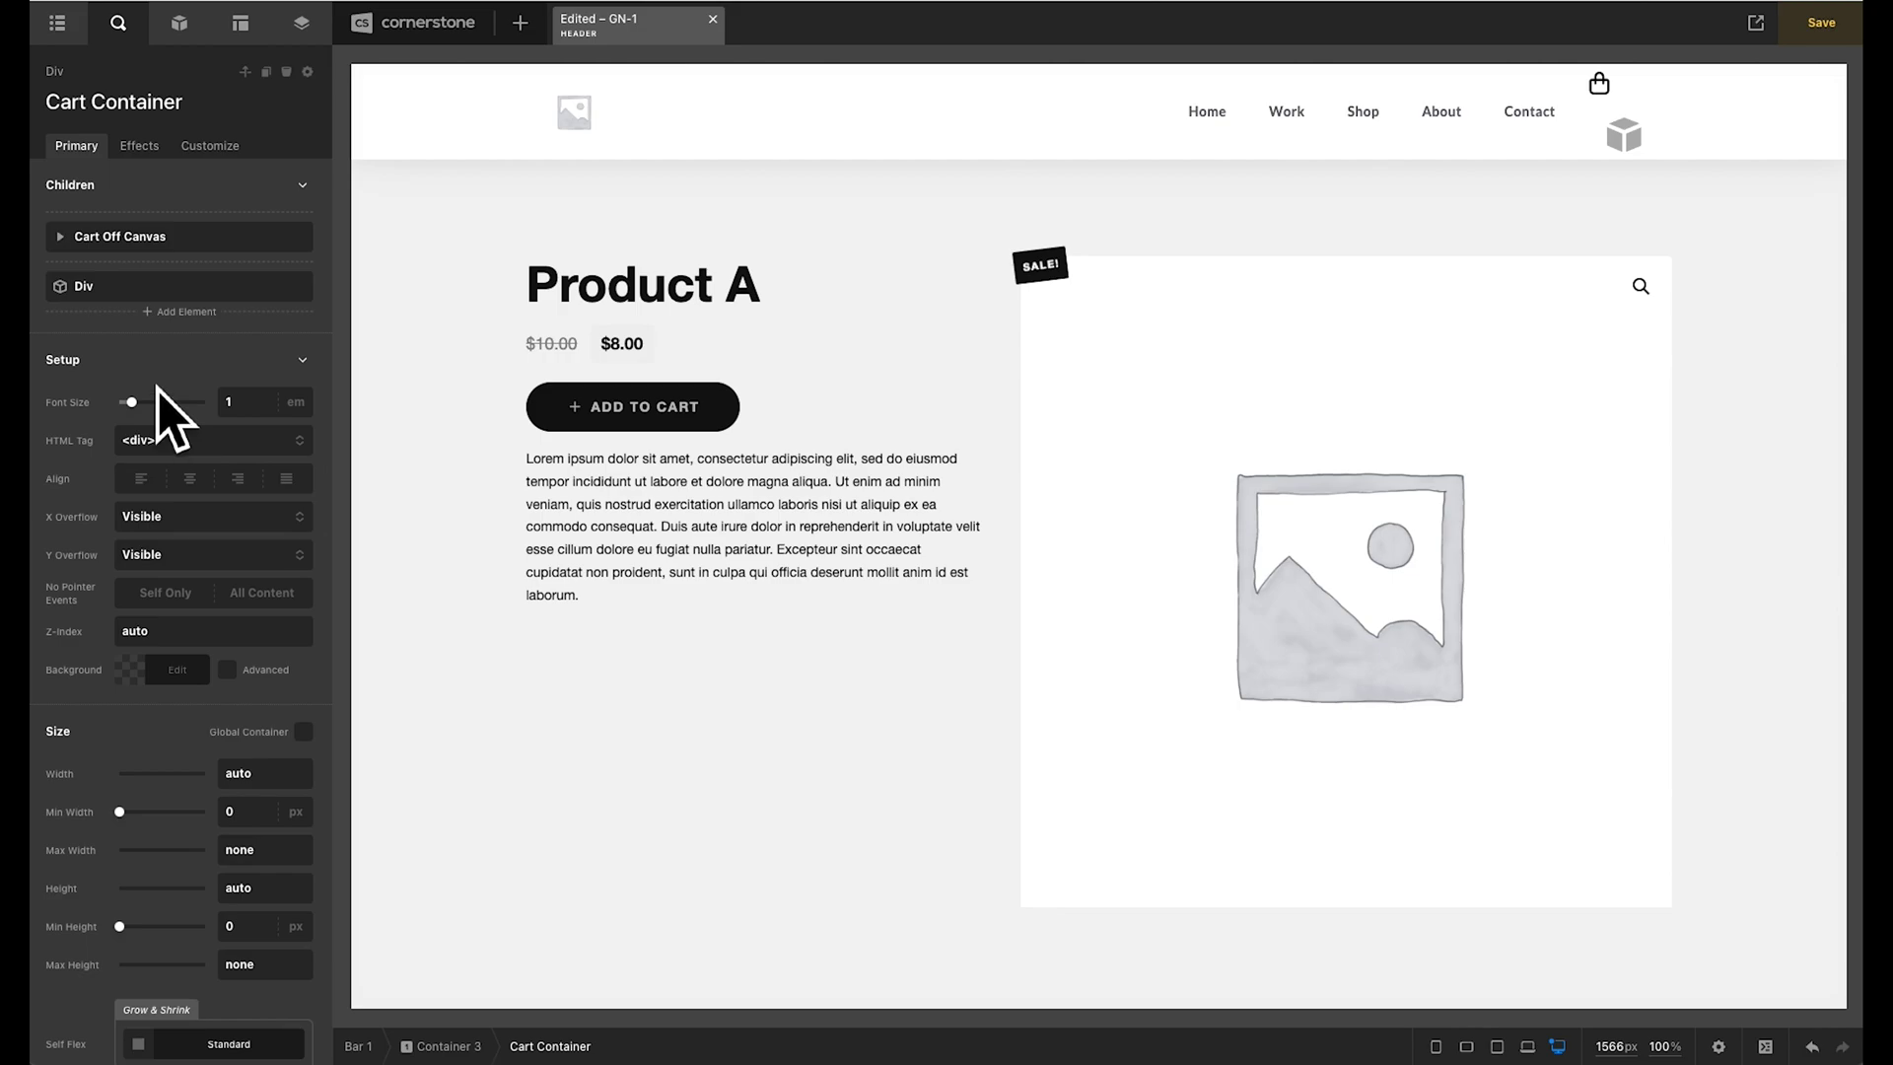
{"action": "double_click", "coordinate": [90, 292]}
{"action": "type", "text": "Cart Item Count"}
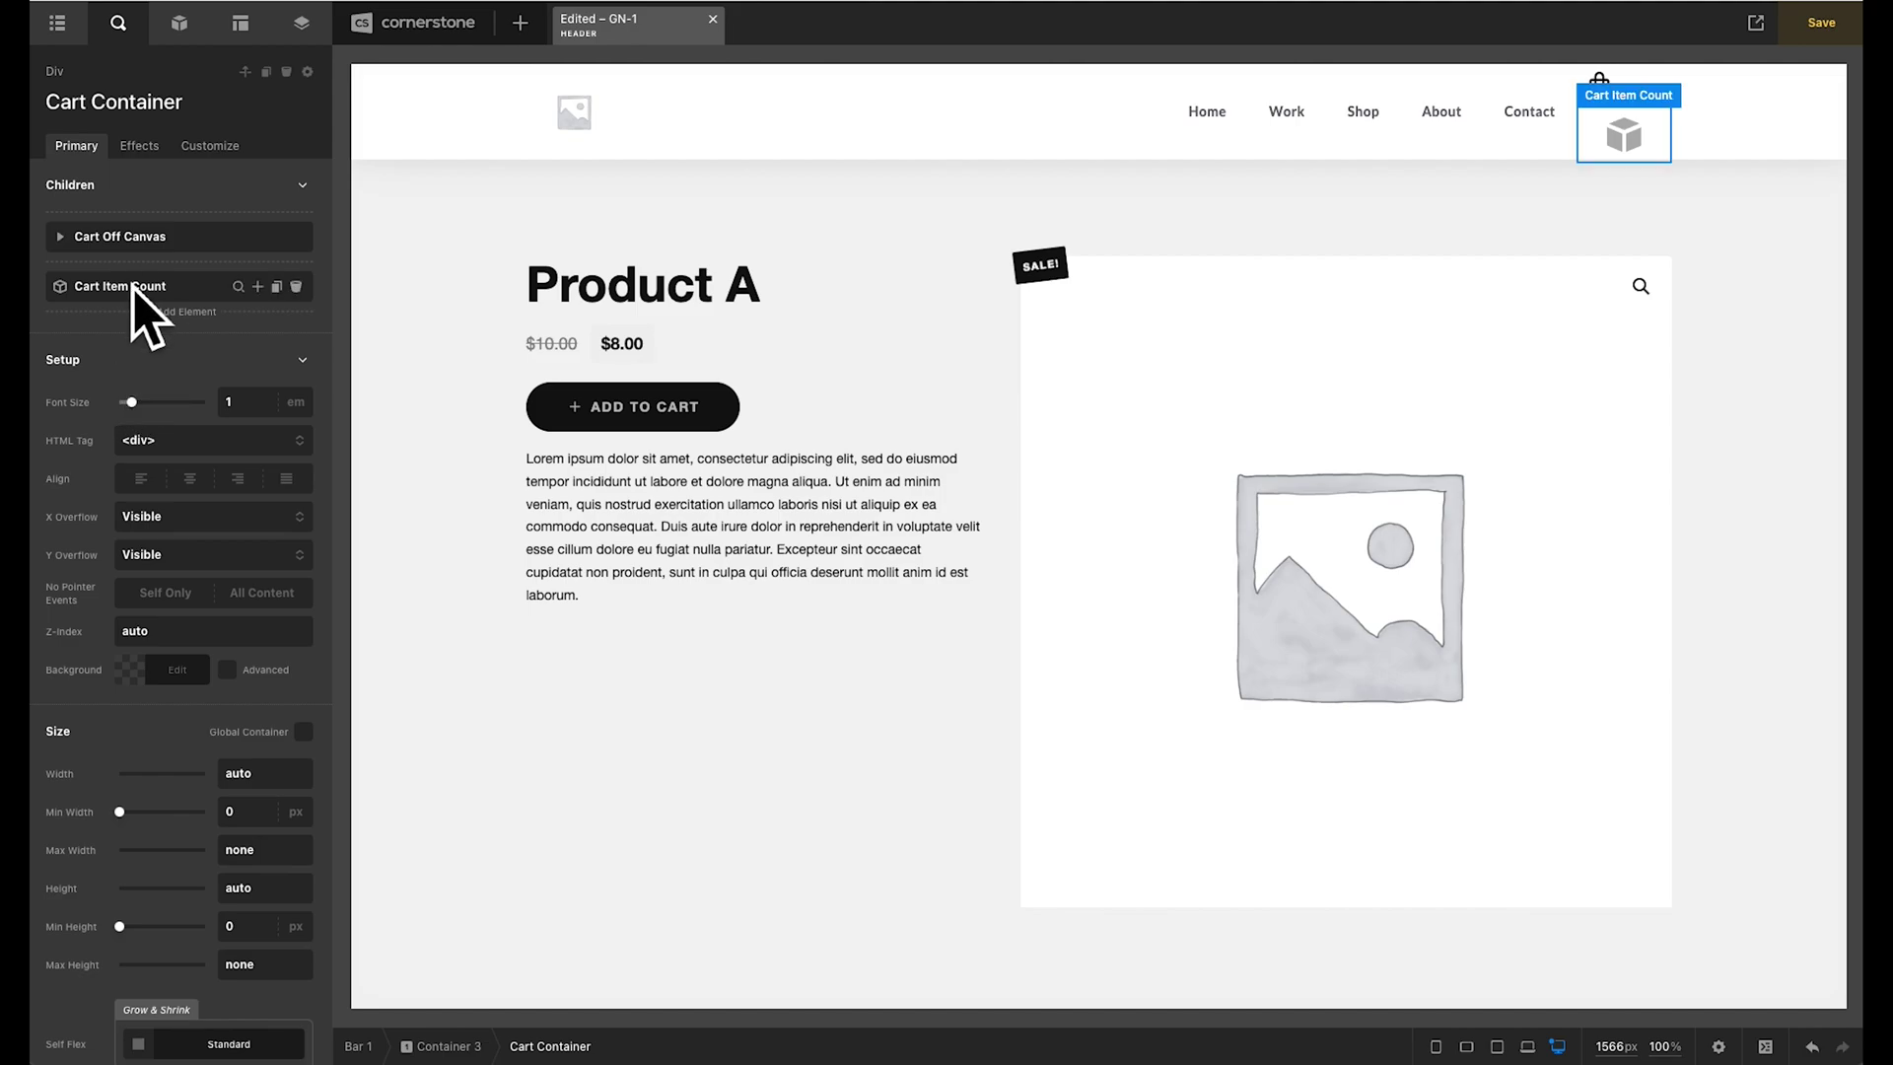
- Give the Cart Item Count div a bright red background color
{"action": "left_click", "coordinate": [243, 300]}
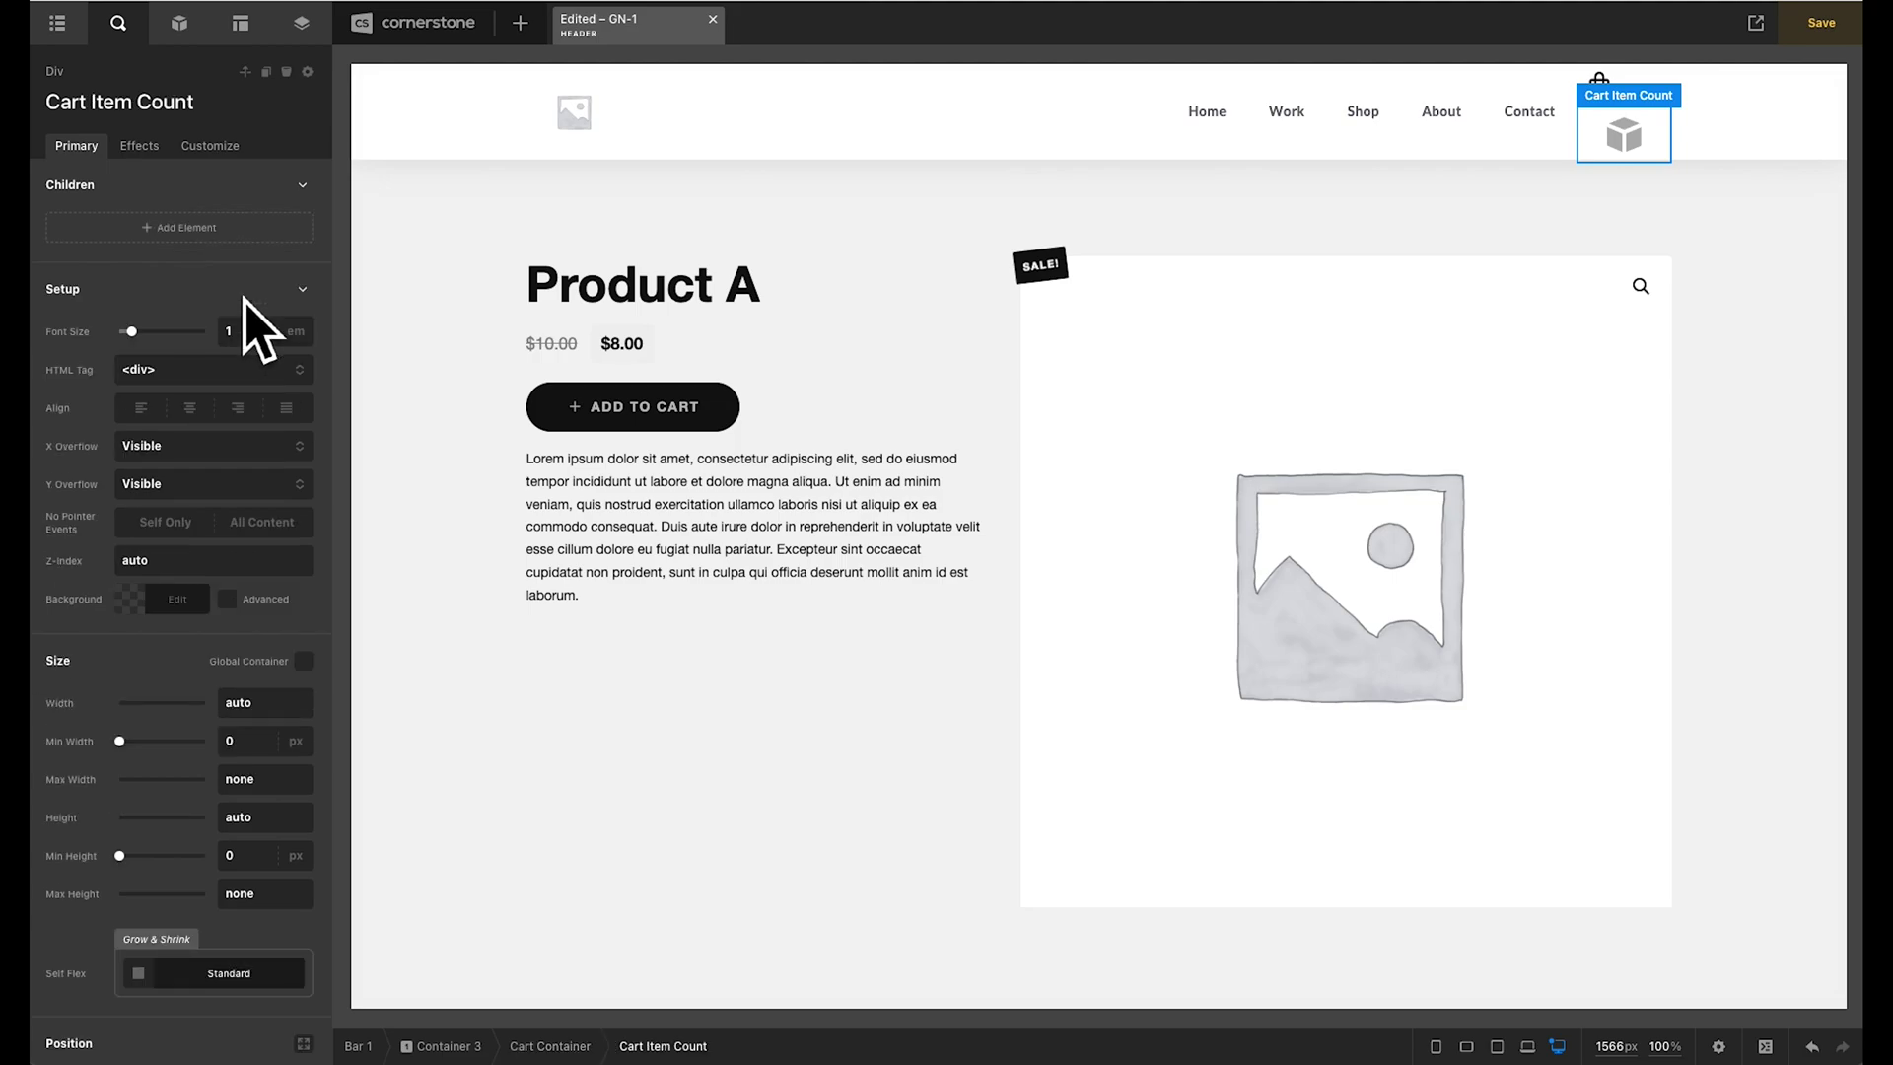
{"action": "left_click", "coordinate": [161, 606]}
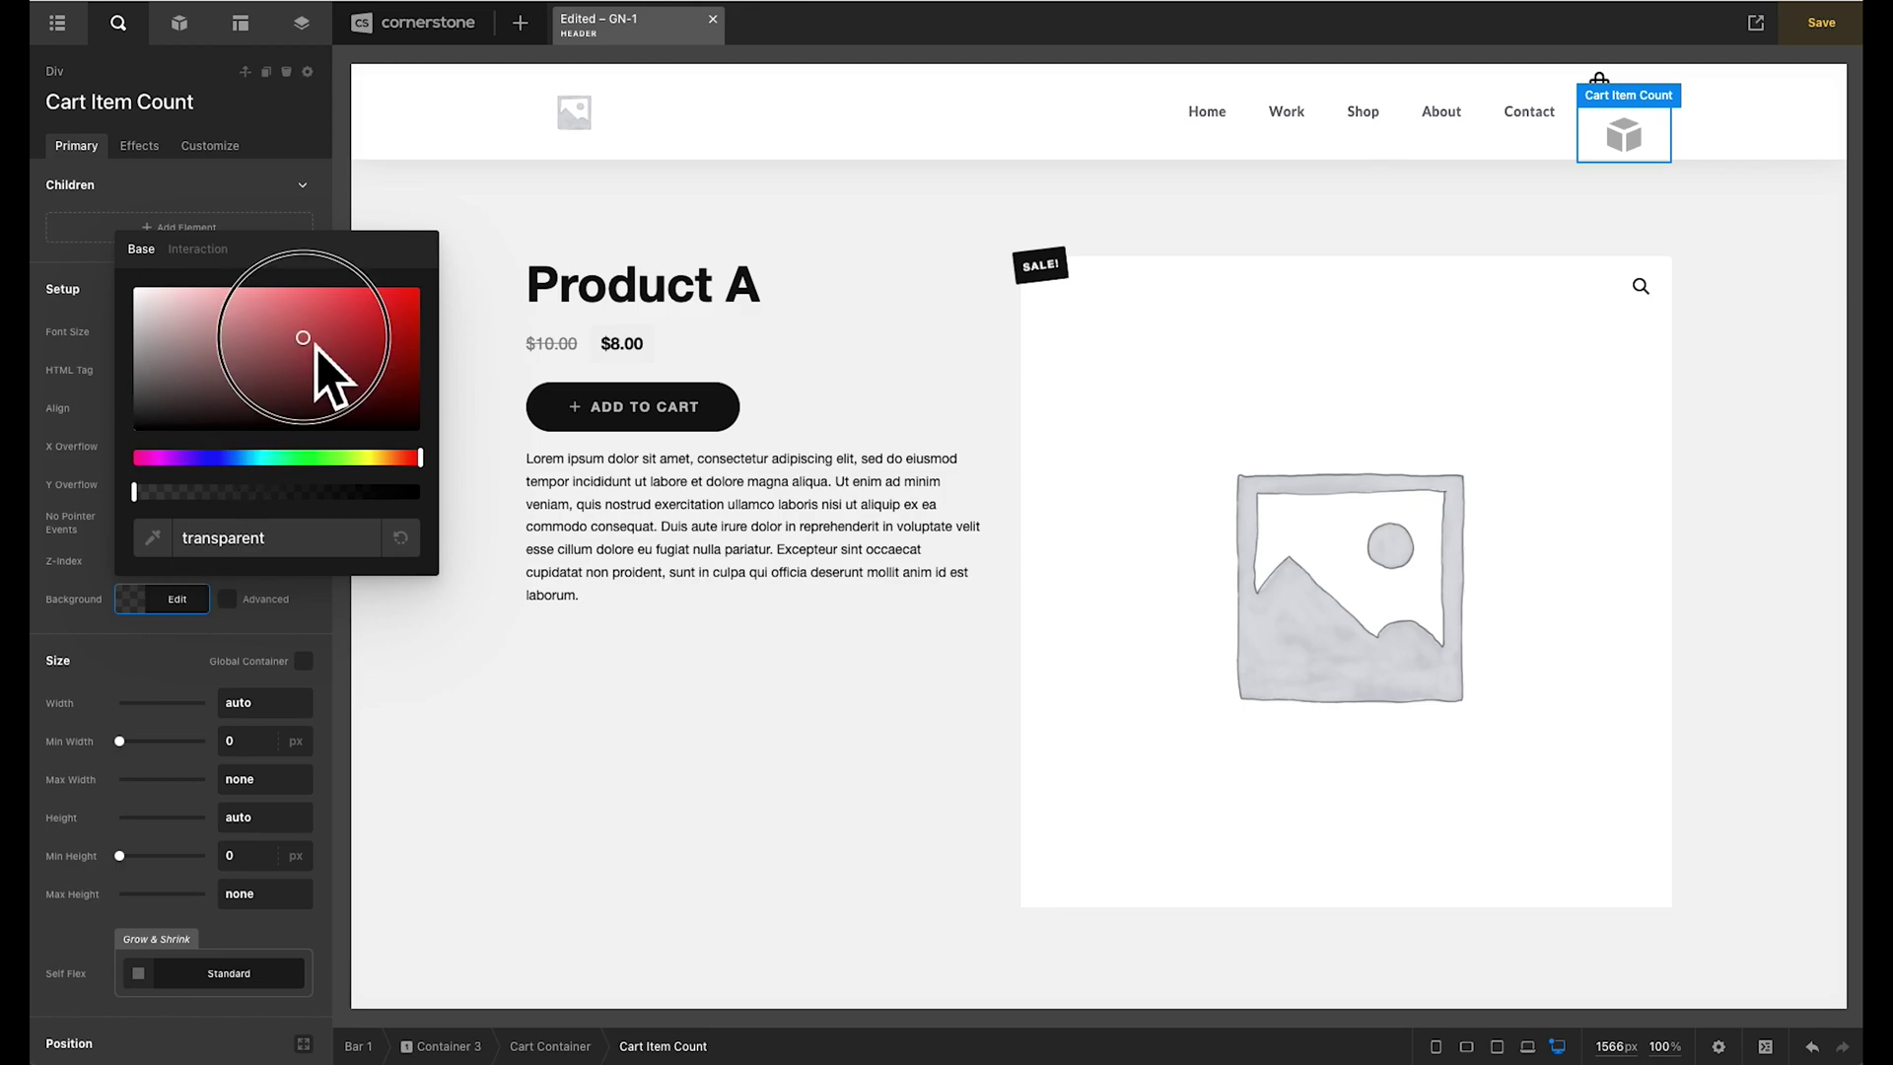
{"action": "left_click_drag", "start_coordinate": [207, 355], "coordinate": [499, 262]}
{"action": "left_click", "coordinate": [181, 632]}
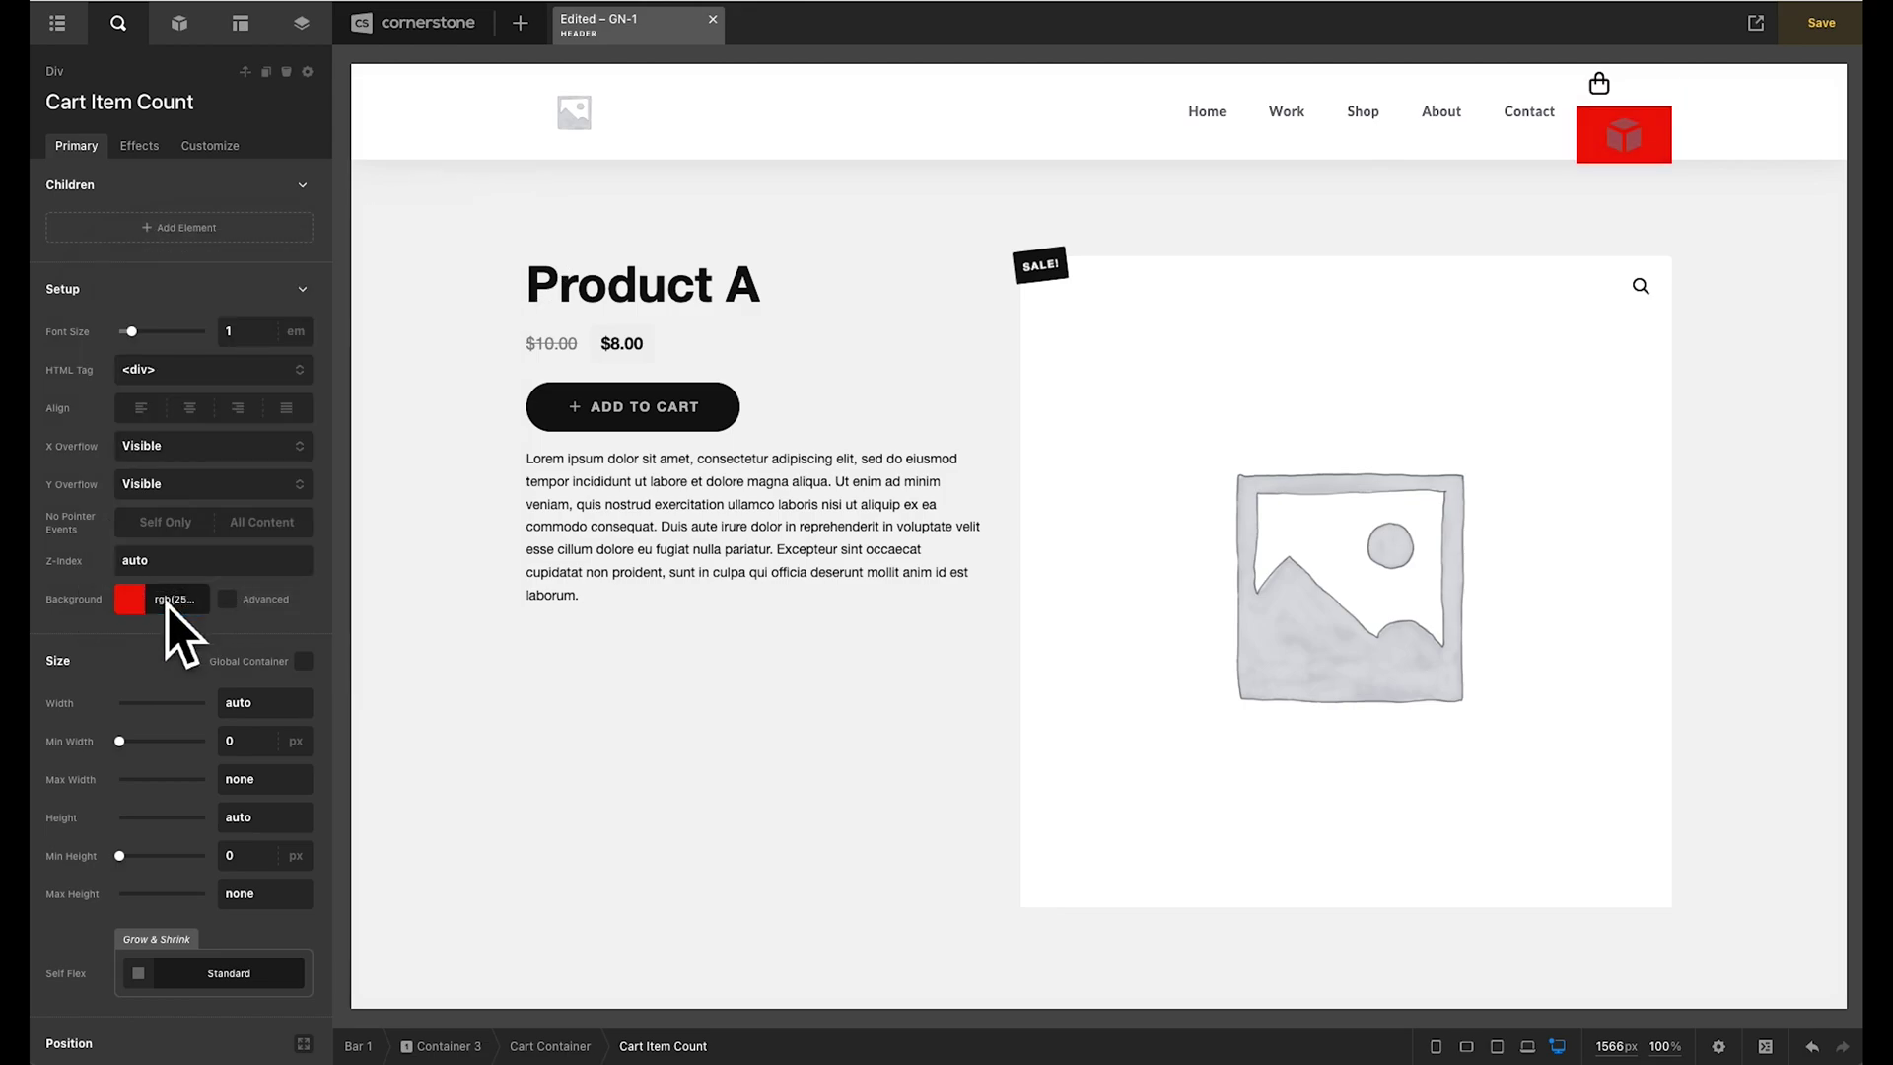
- Set the Cart Item Count div's width to 1.5 em
{"action": "scroll", "coordinate": [182, 627], "scroll_direction": "down", "scroll_amount": 3}
{"action": "left_click", "coordinate": [238, 559]}
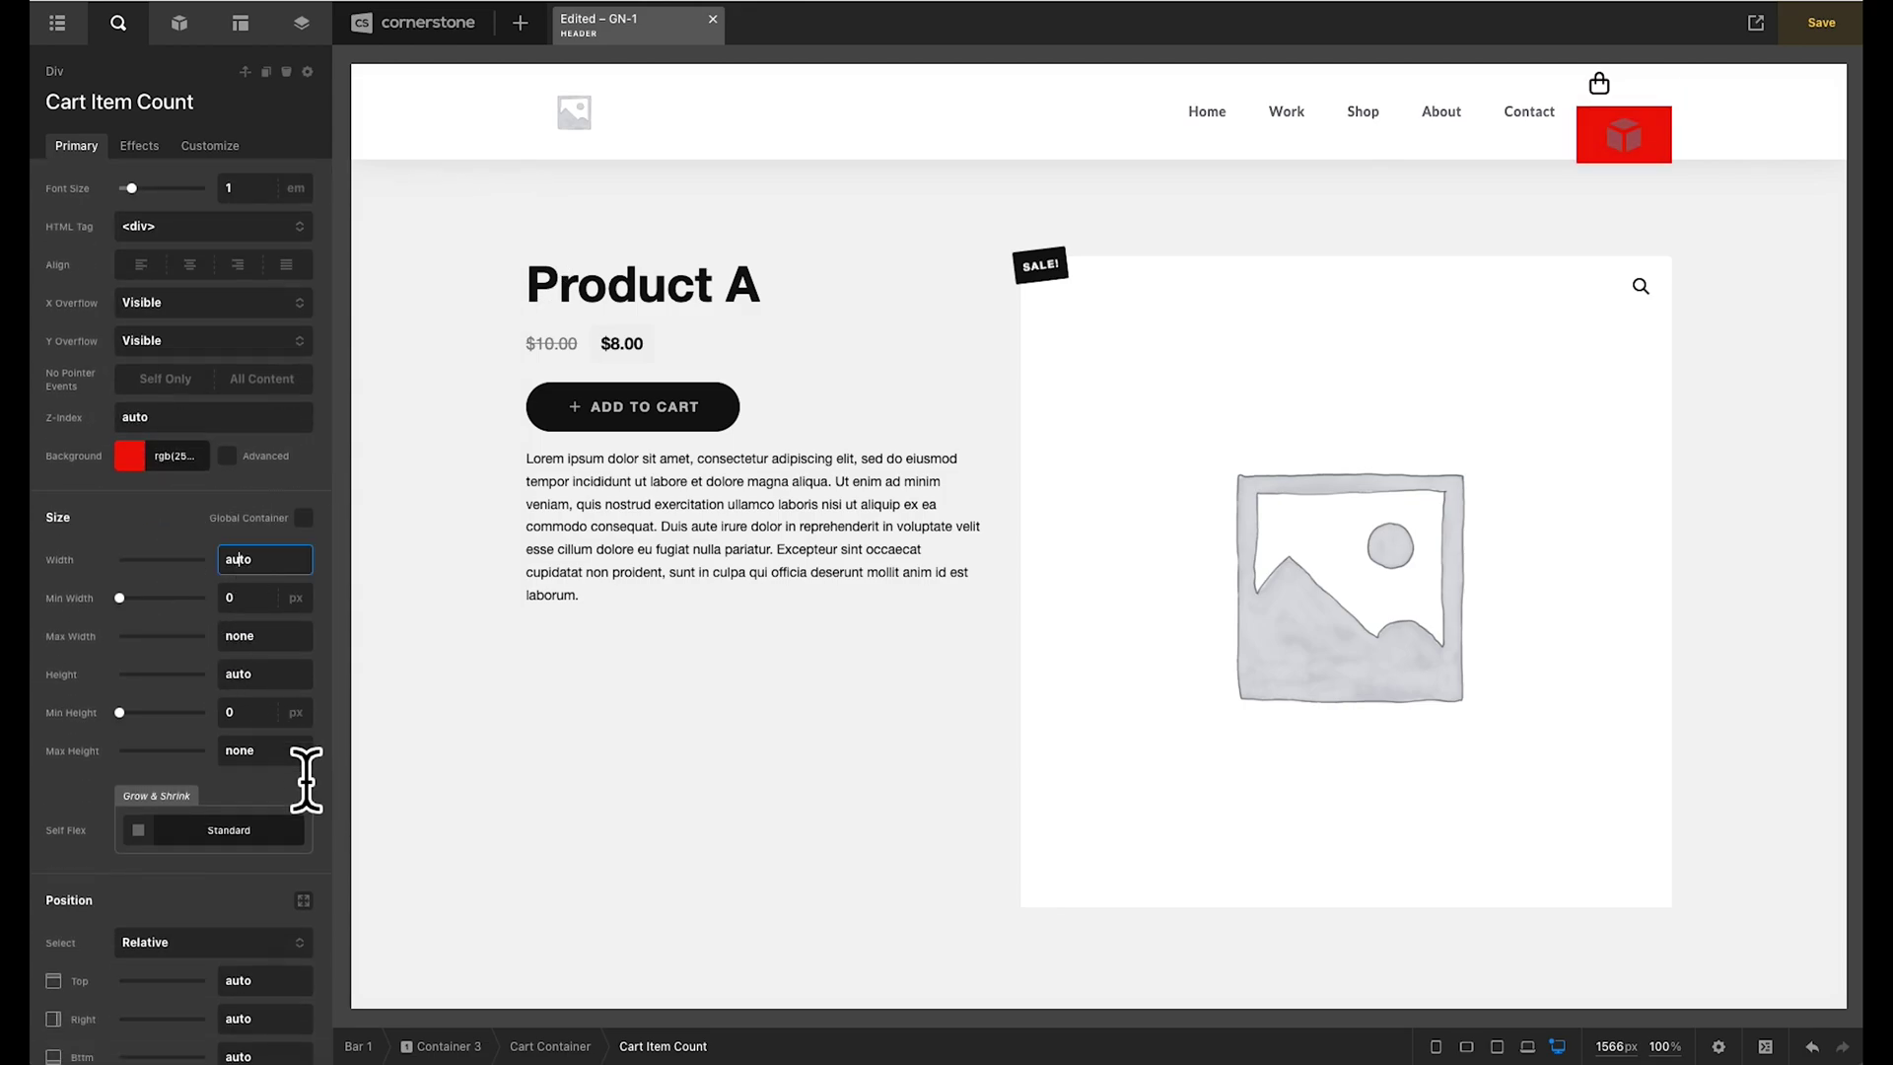
{"action": "key", "text": "ctrl+a"}
{"action": "type", "text": "1.5em"}
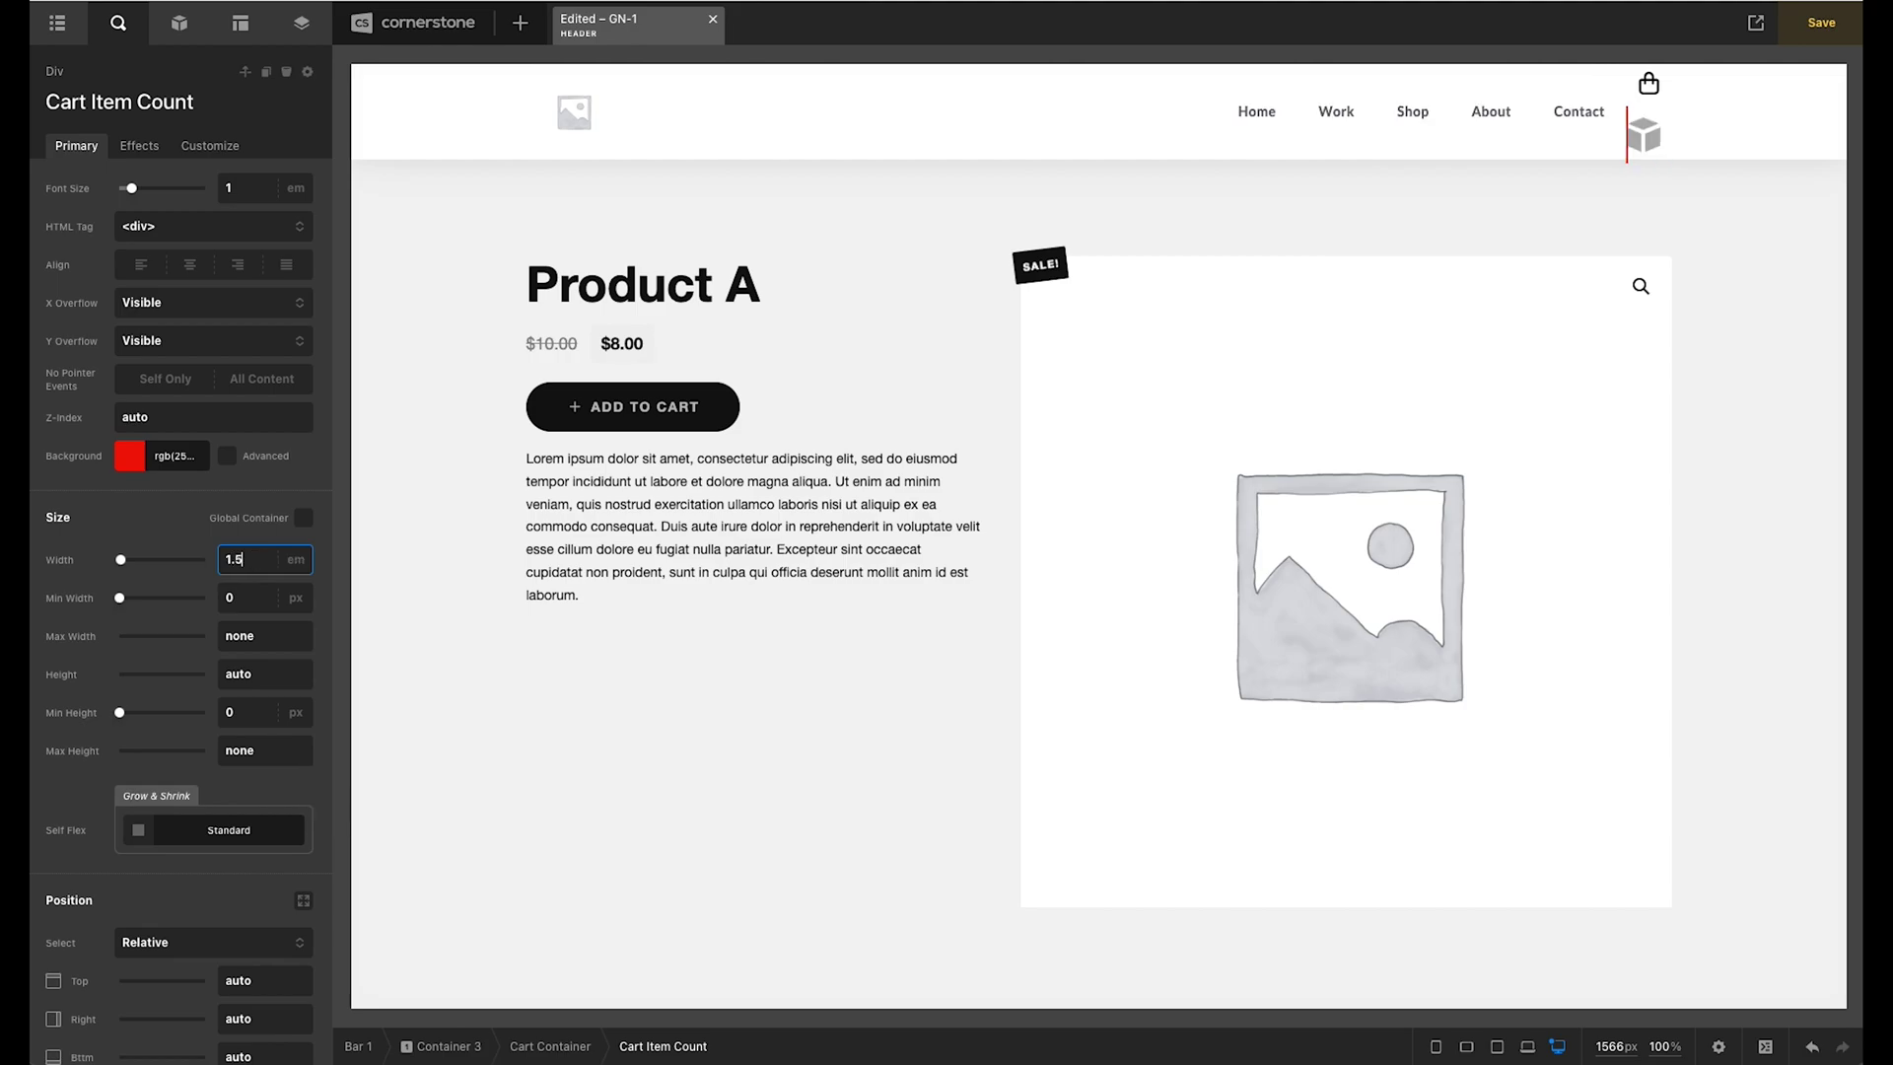
- Set the Cart Item Count div's height to 1.5 em
{"action": "left_click", "coordinate": [246, 677]}
{"action": "key", "text": "ctrl+a"}
{"action": "type", "text": "1"}
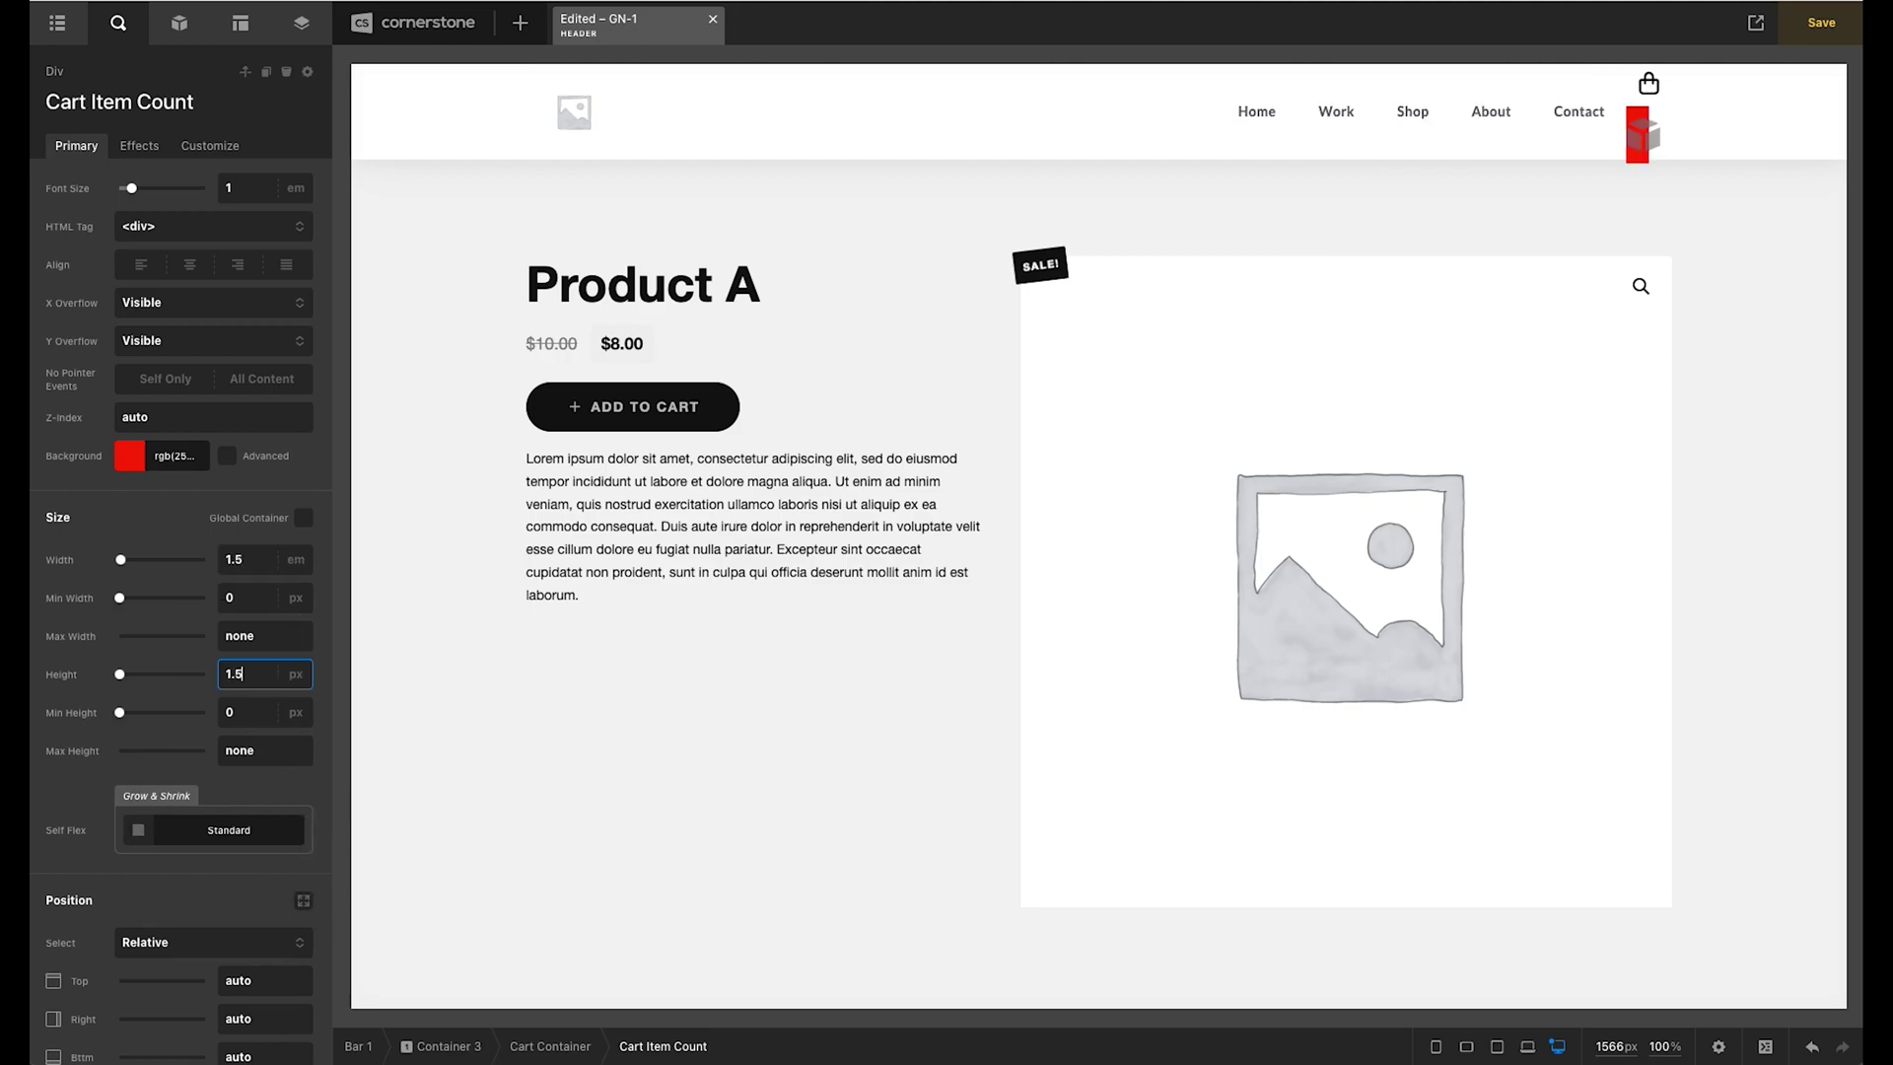
{"action": "key", "text": "Return"}
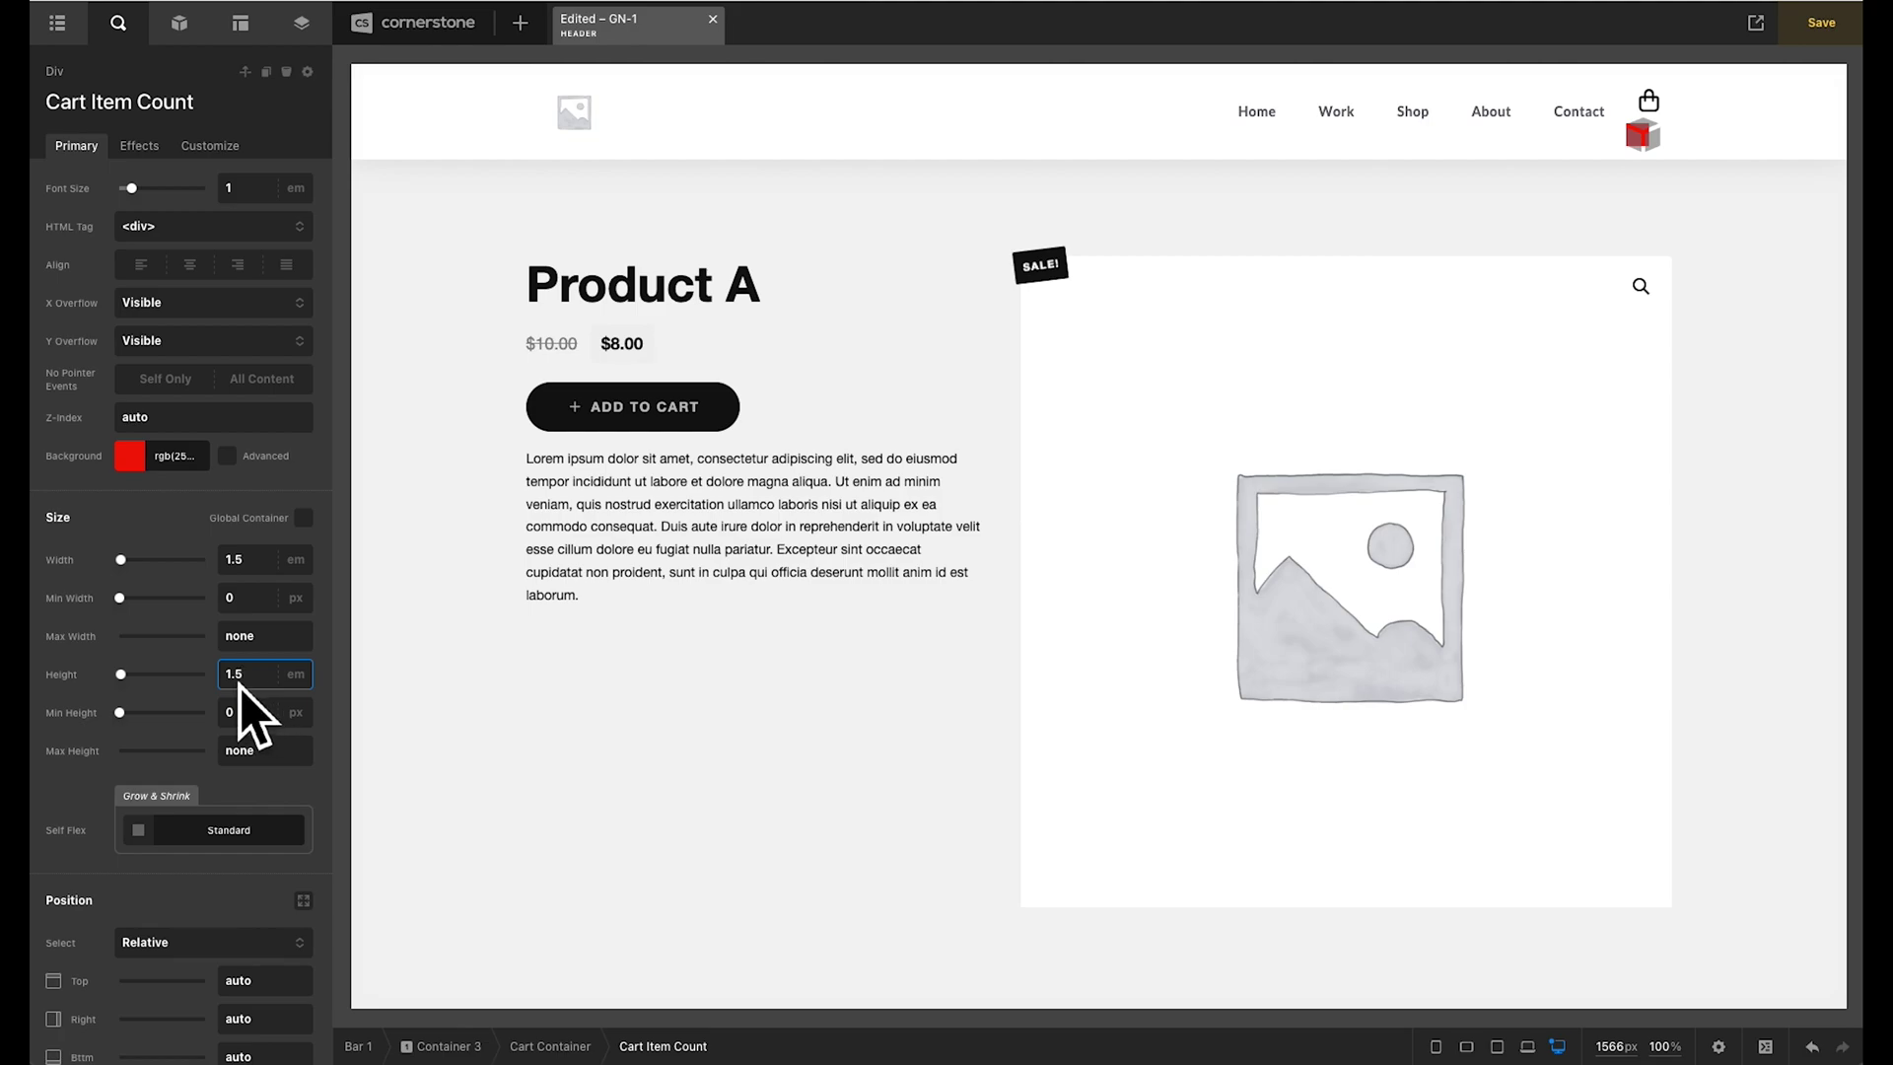
- Enable Flexbox on the Cart Item Count div with horizontal and vertical centering, and round all its corners with a 100 em border radius
{"action": "scroll", "coordinate": [237, 697], "scroll_direction": "down", "scroll_amount": 3}
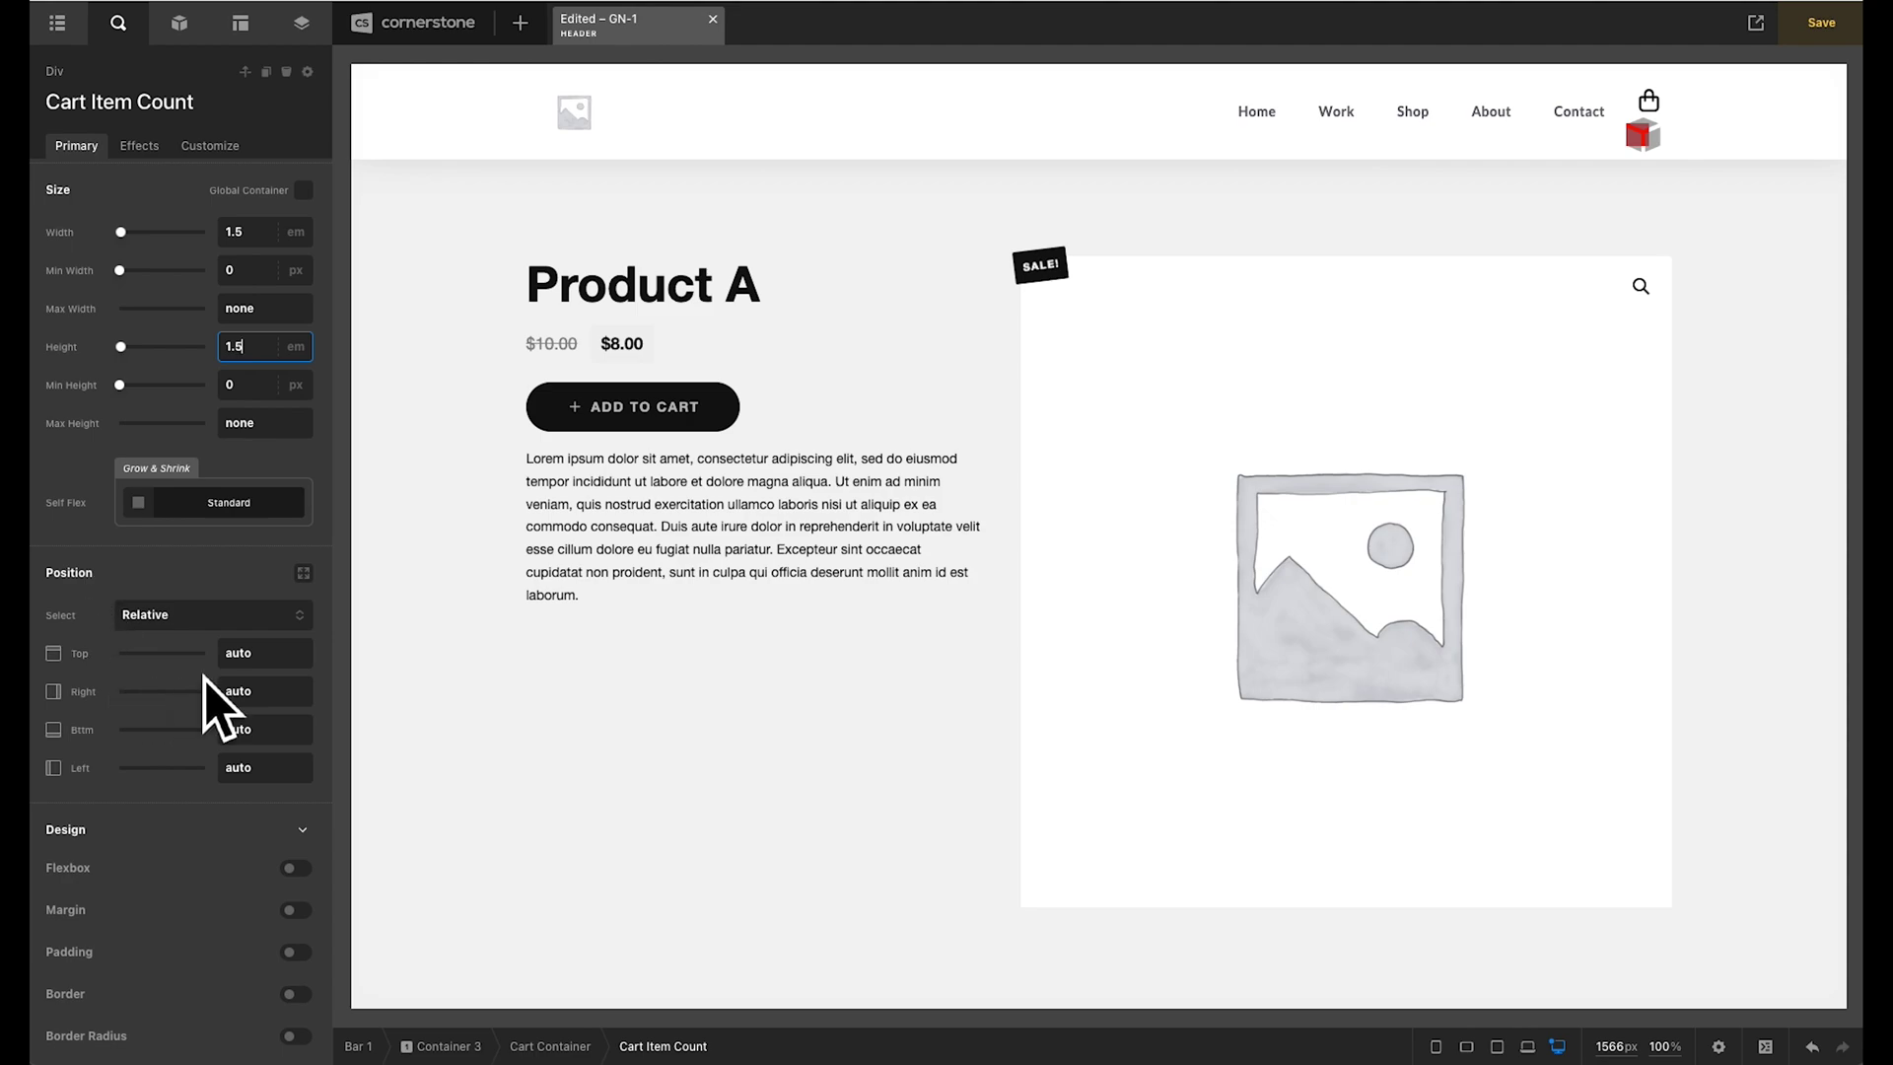
{"action": "scroll", "coordinate": [183, 656], "scroll_direction": "down", "scroll_amount": 2}
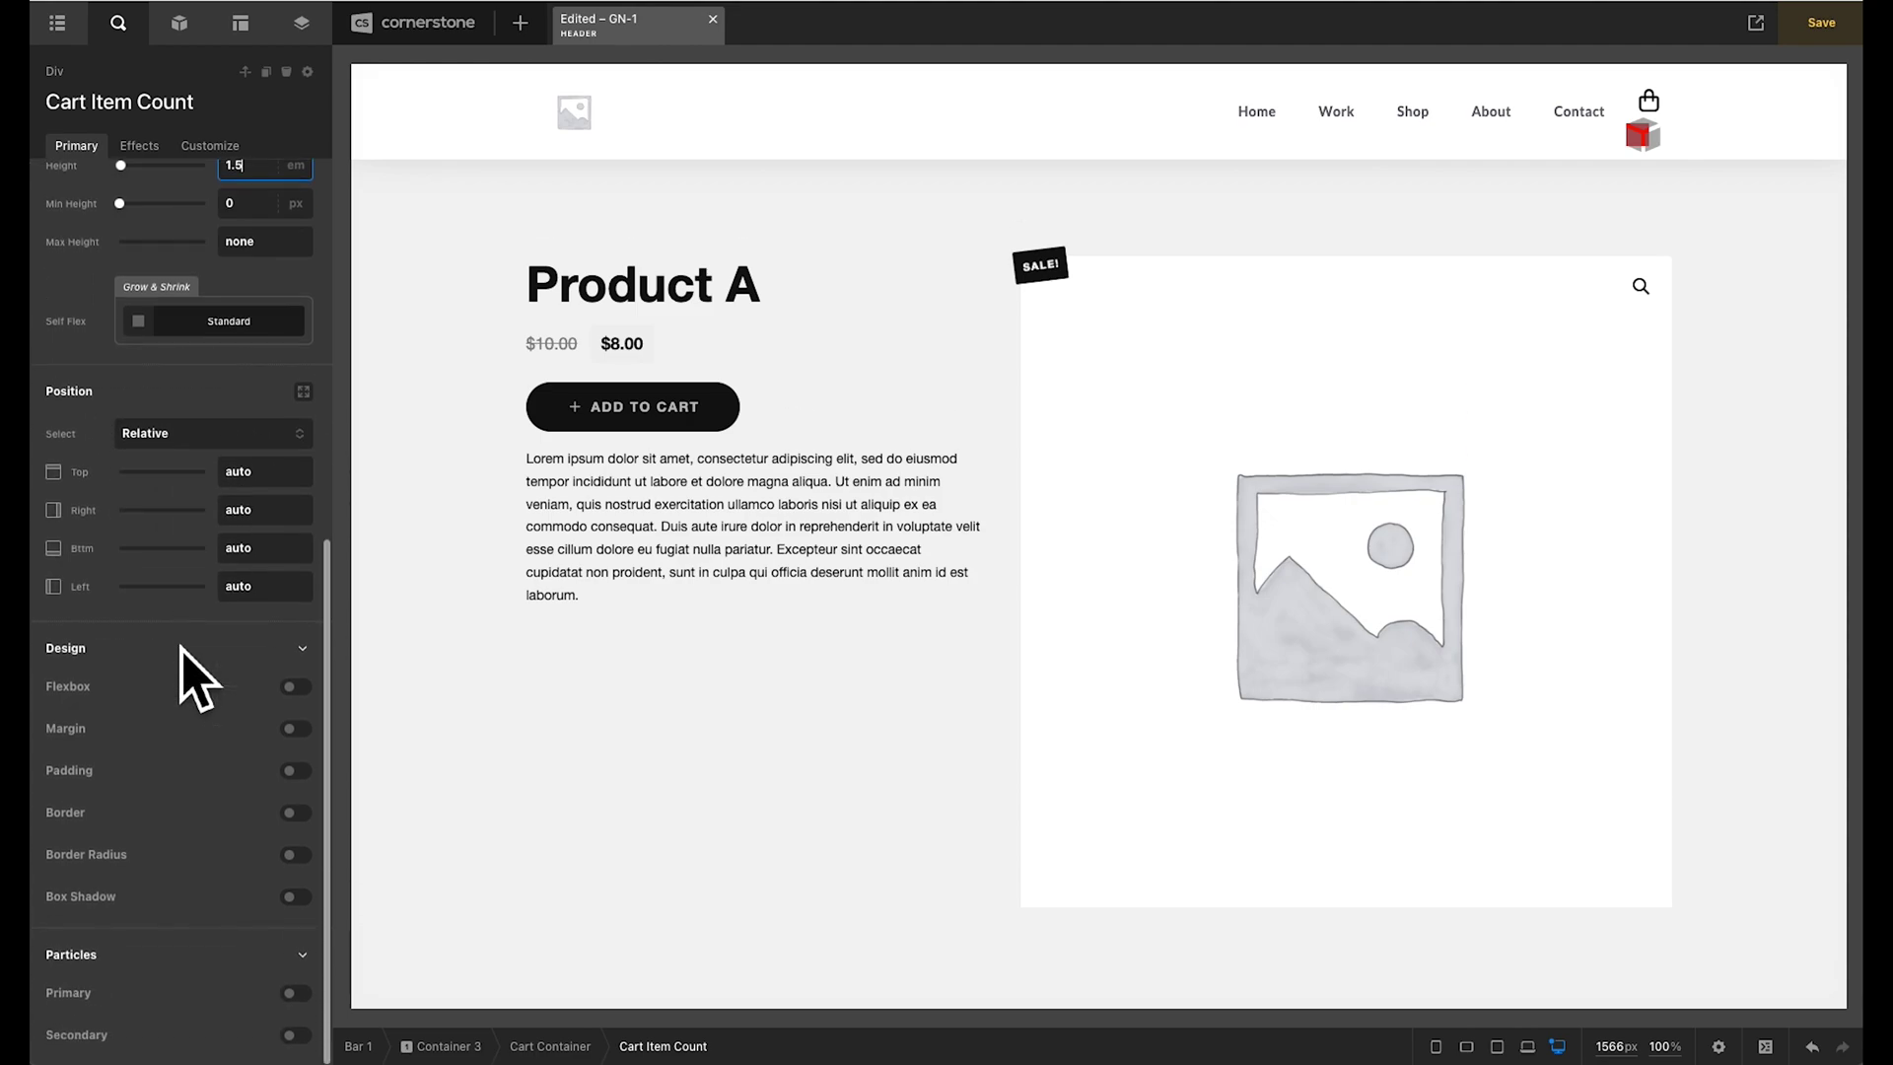
{"action": "left_click", "coordinate": [296, 687]}
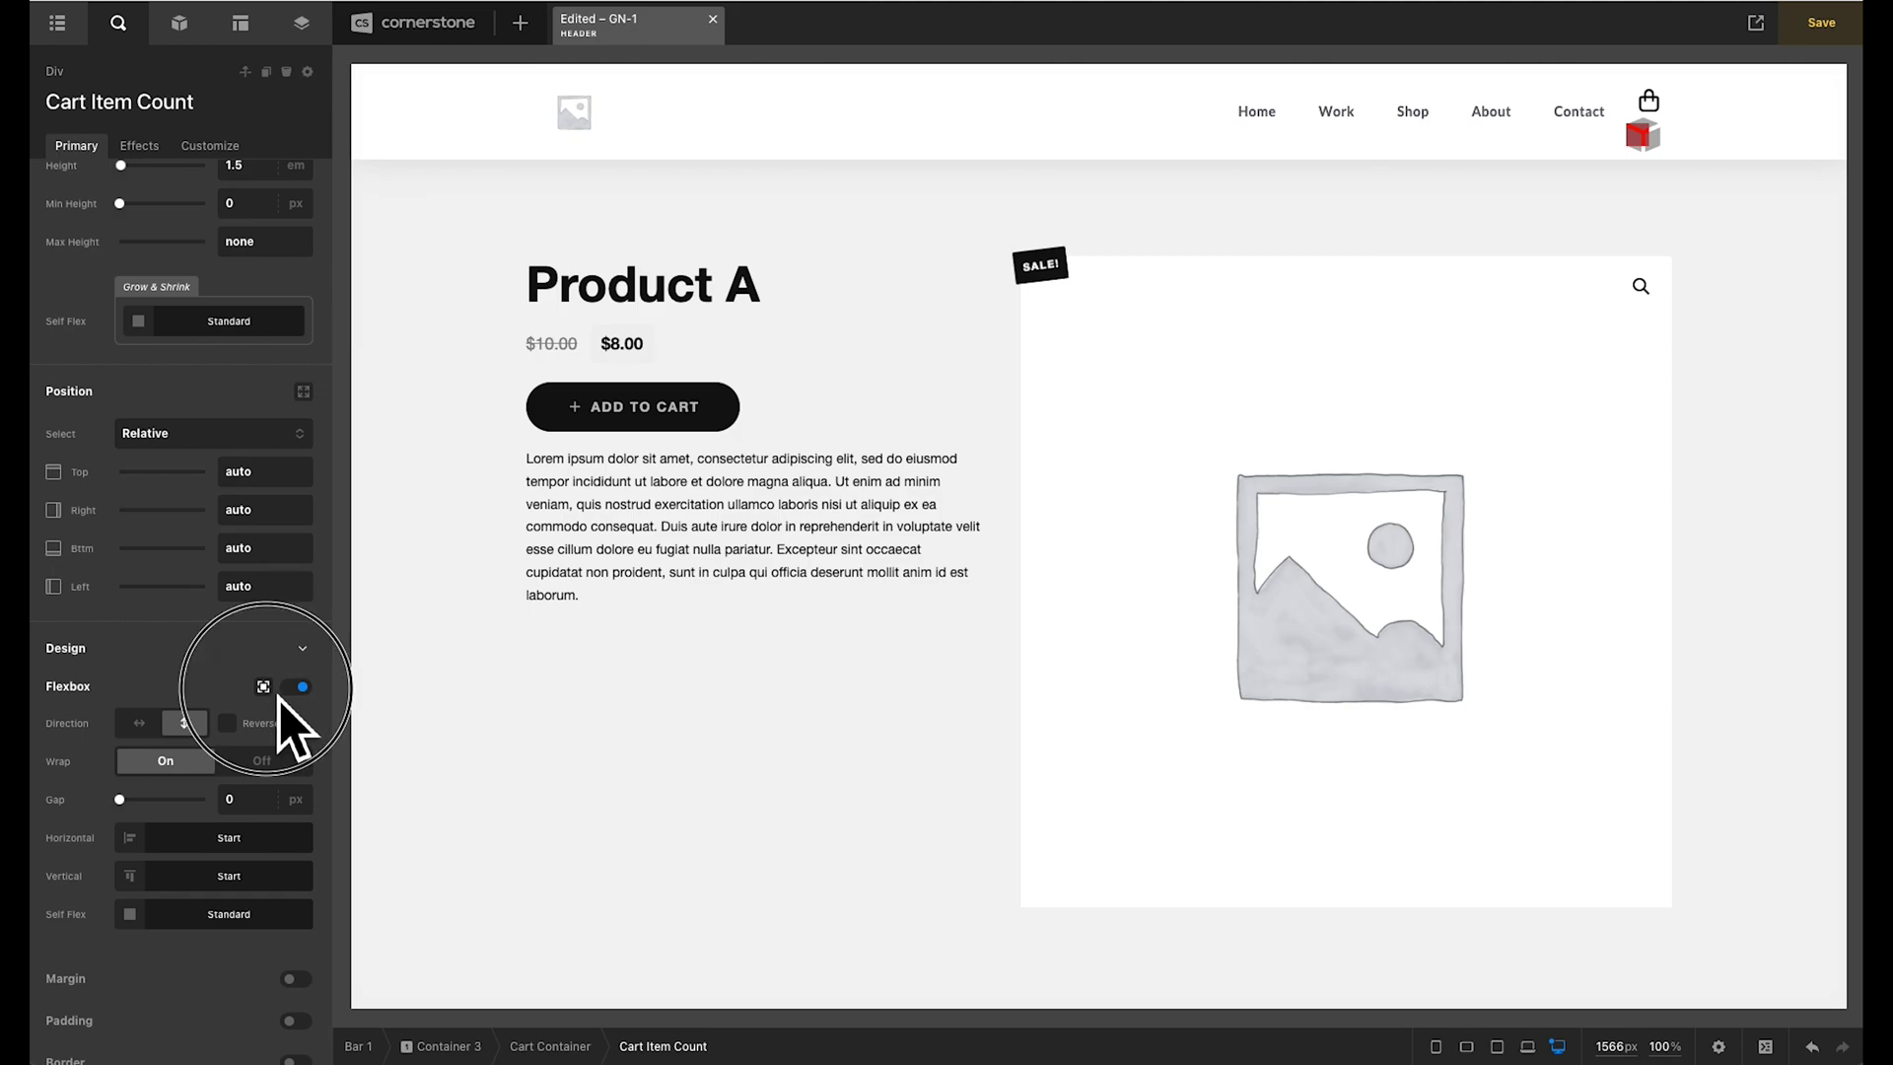
{"action": "left_click", "coordinate": [263, 687]}
{"action": "scroll", "coordinate": [198, 681], "scroll_direction": "down", "scroll_amount": 3}
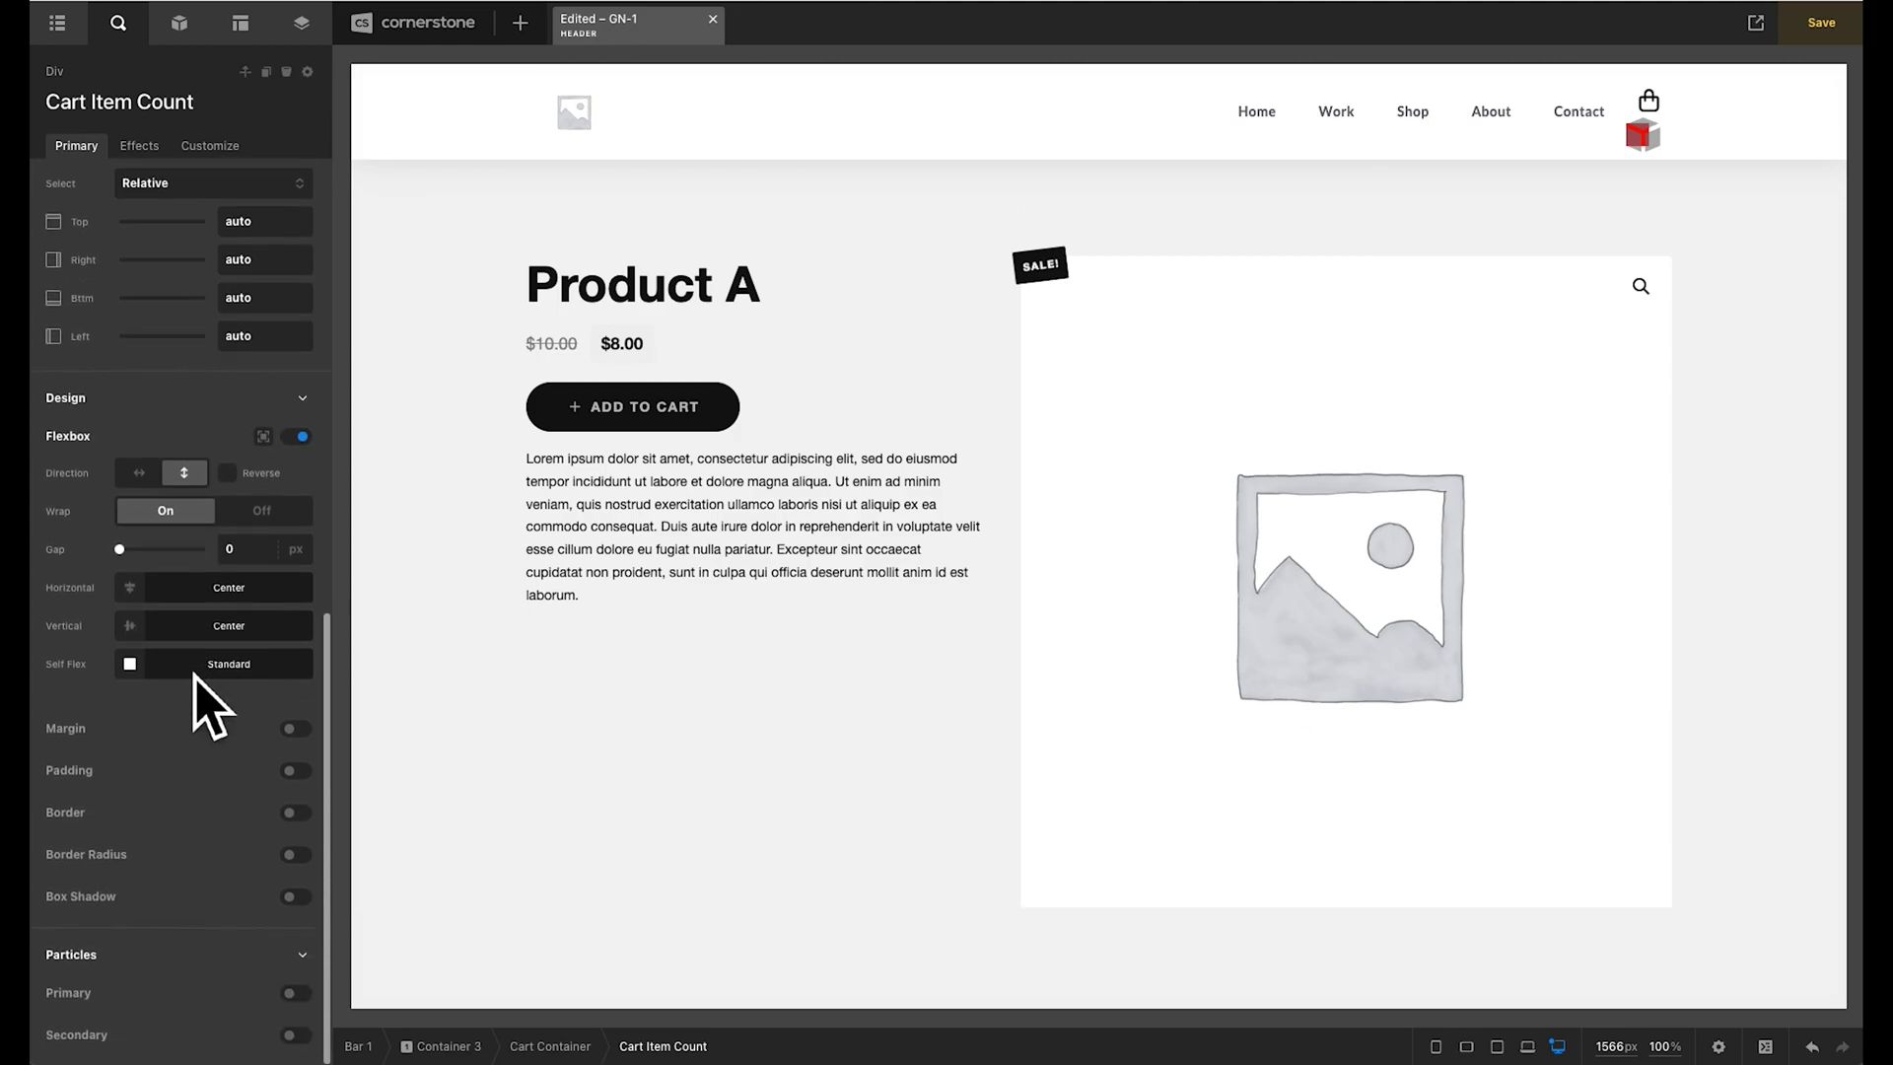
{"action": "left_click", "coordinate": [296, 857]}
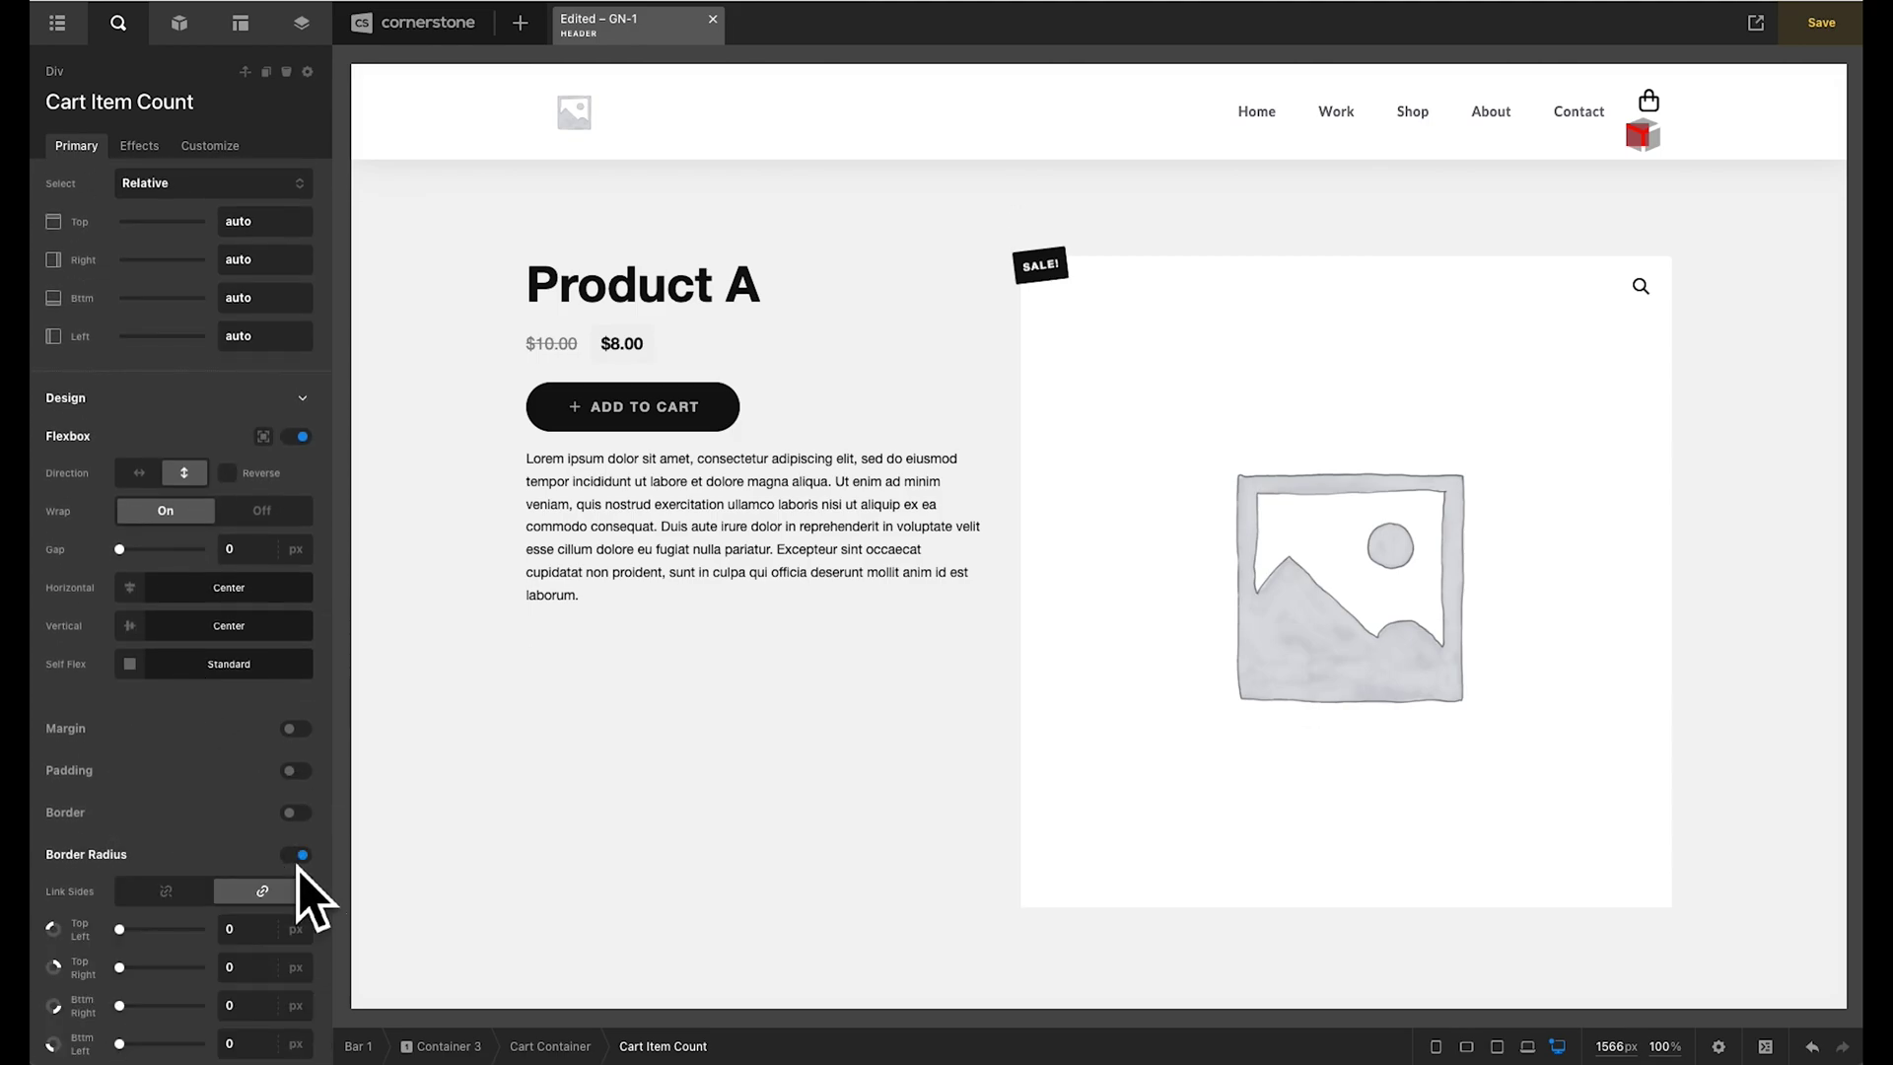
{"action": "type", "text": "100"}
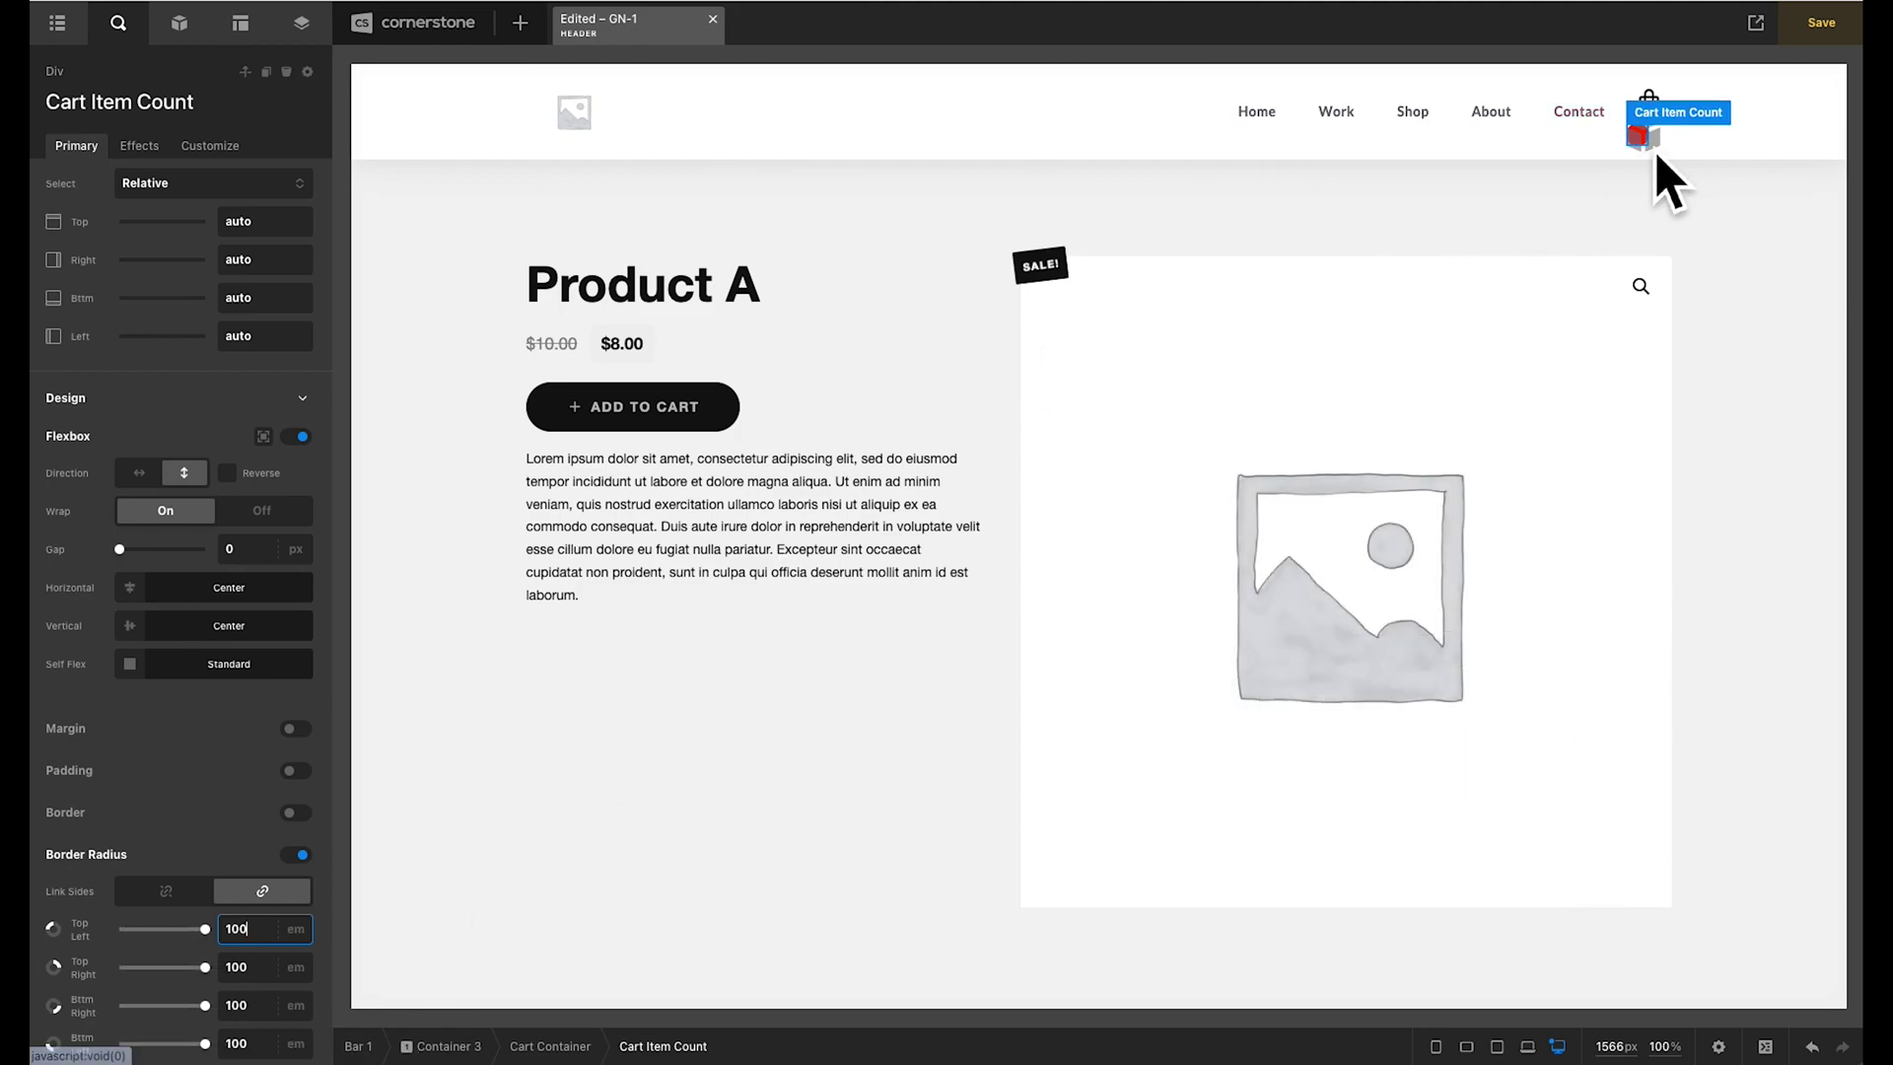
- Add a Text element inside the Cart Item Count div
{"action": "scroll", "coordinate": [118, 404], "scroll_direction": "up", "scroll_amount": 10}
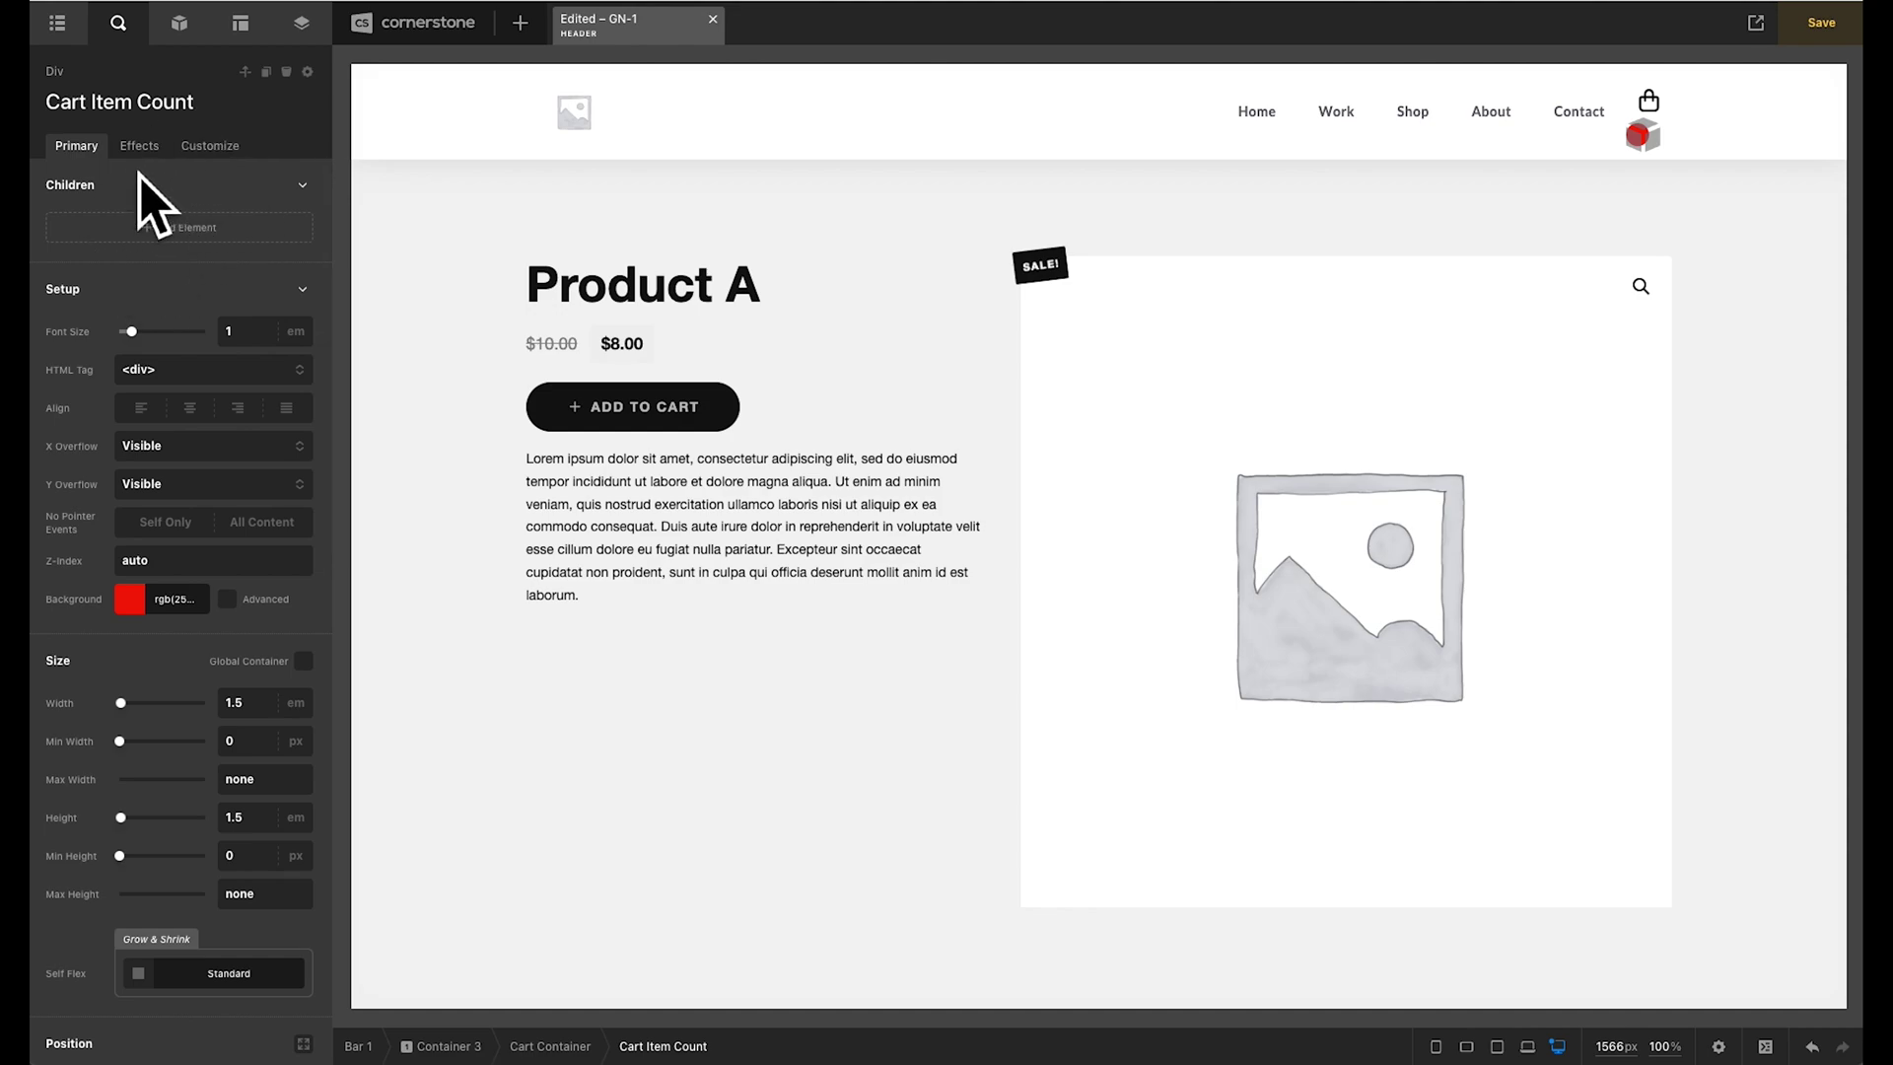
{"action": "left_click", "coordinate": [176, 240]}
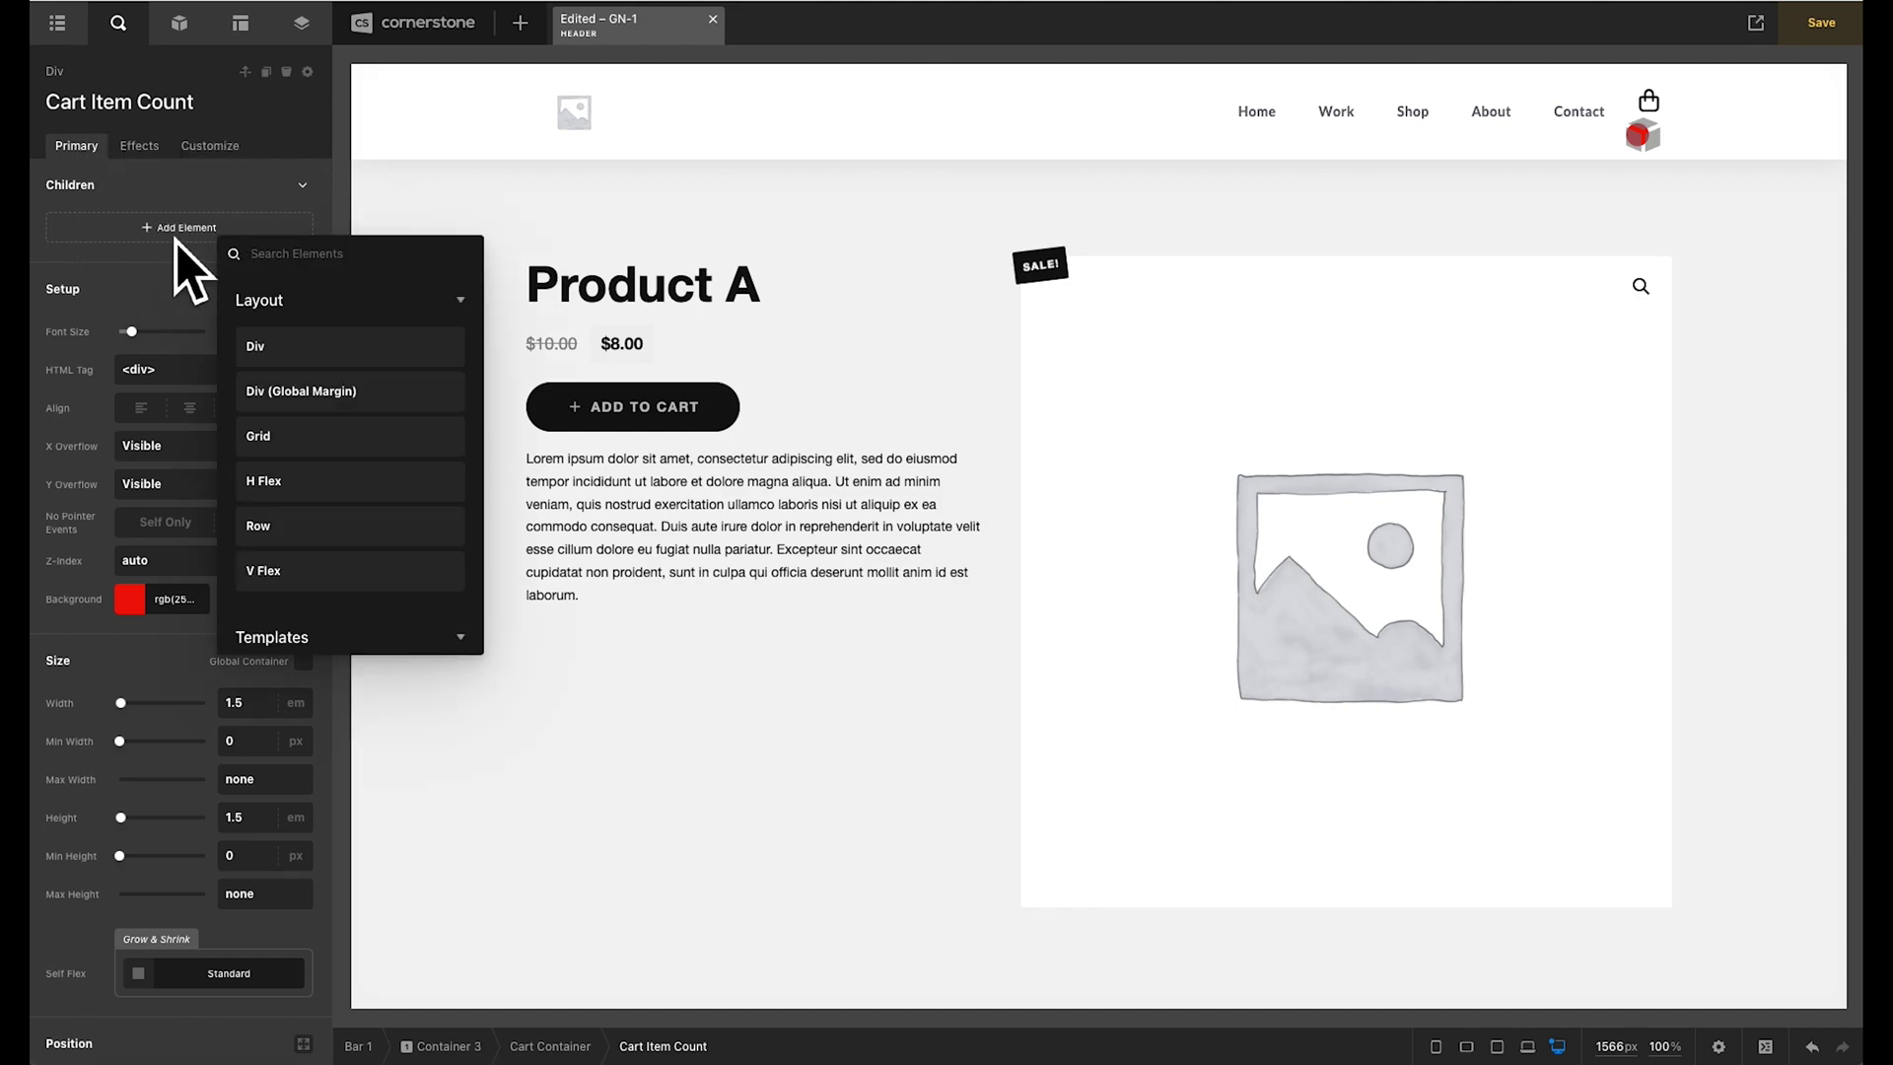
{"action": "type", "text": "text"}
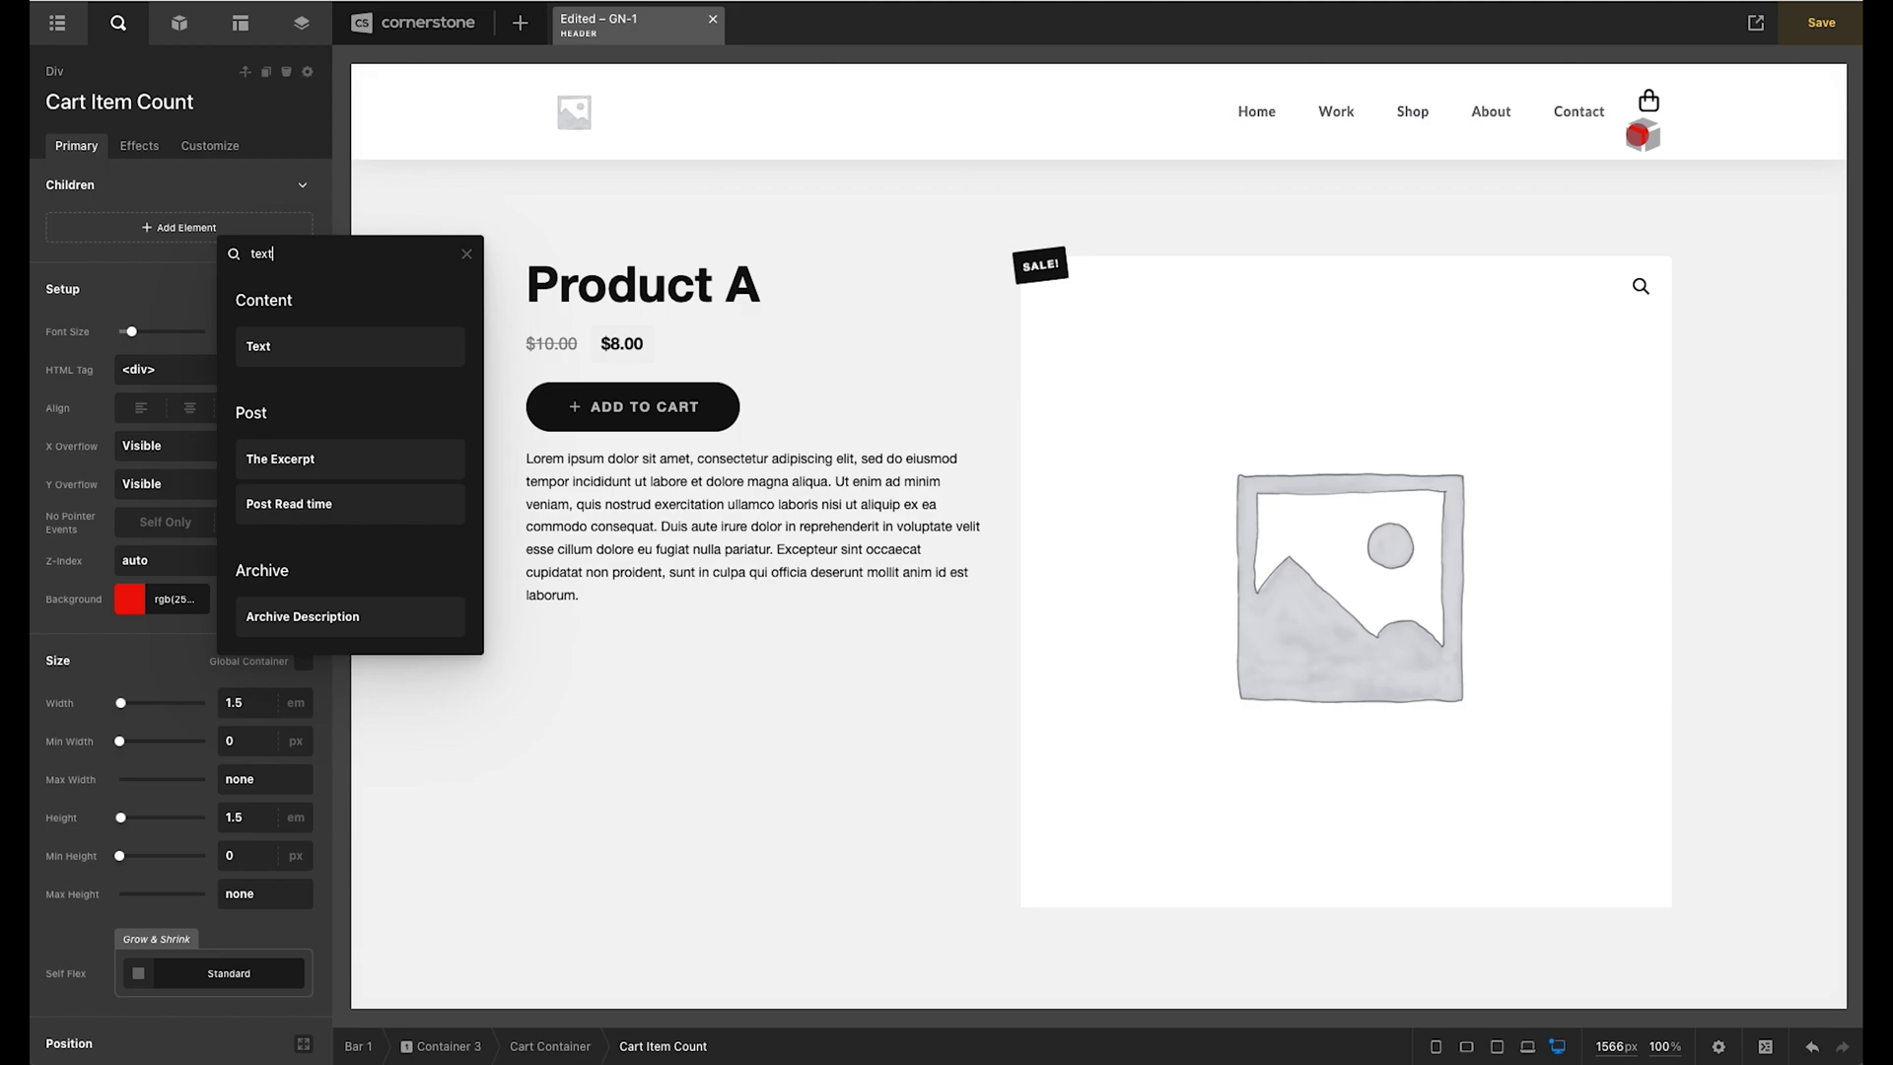
{"action": "mouse_move", "coordinate": [278, 351]}
{"action": "left_click", "coordinate": [268, 351]}
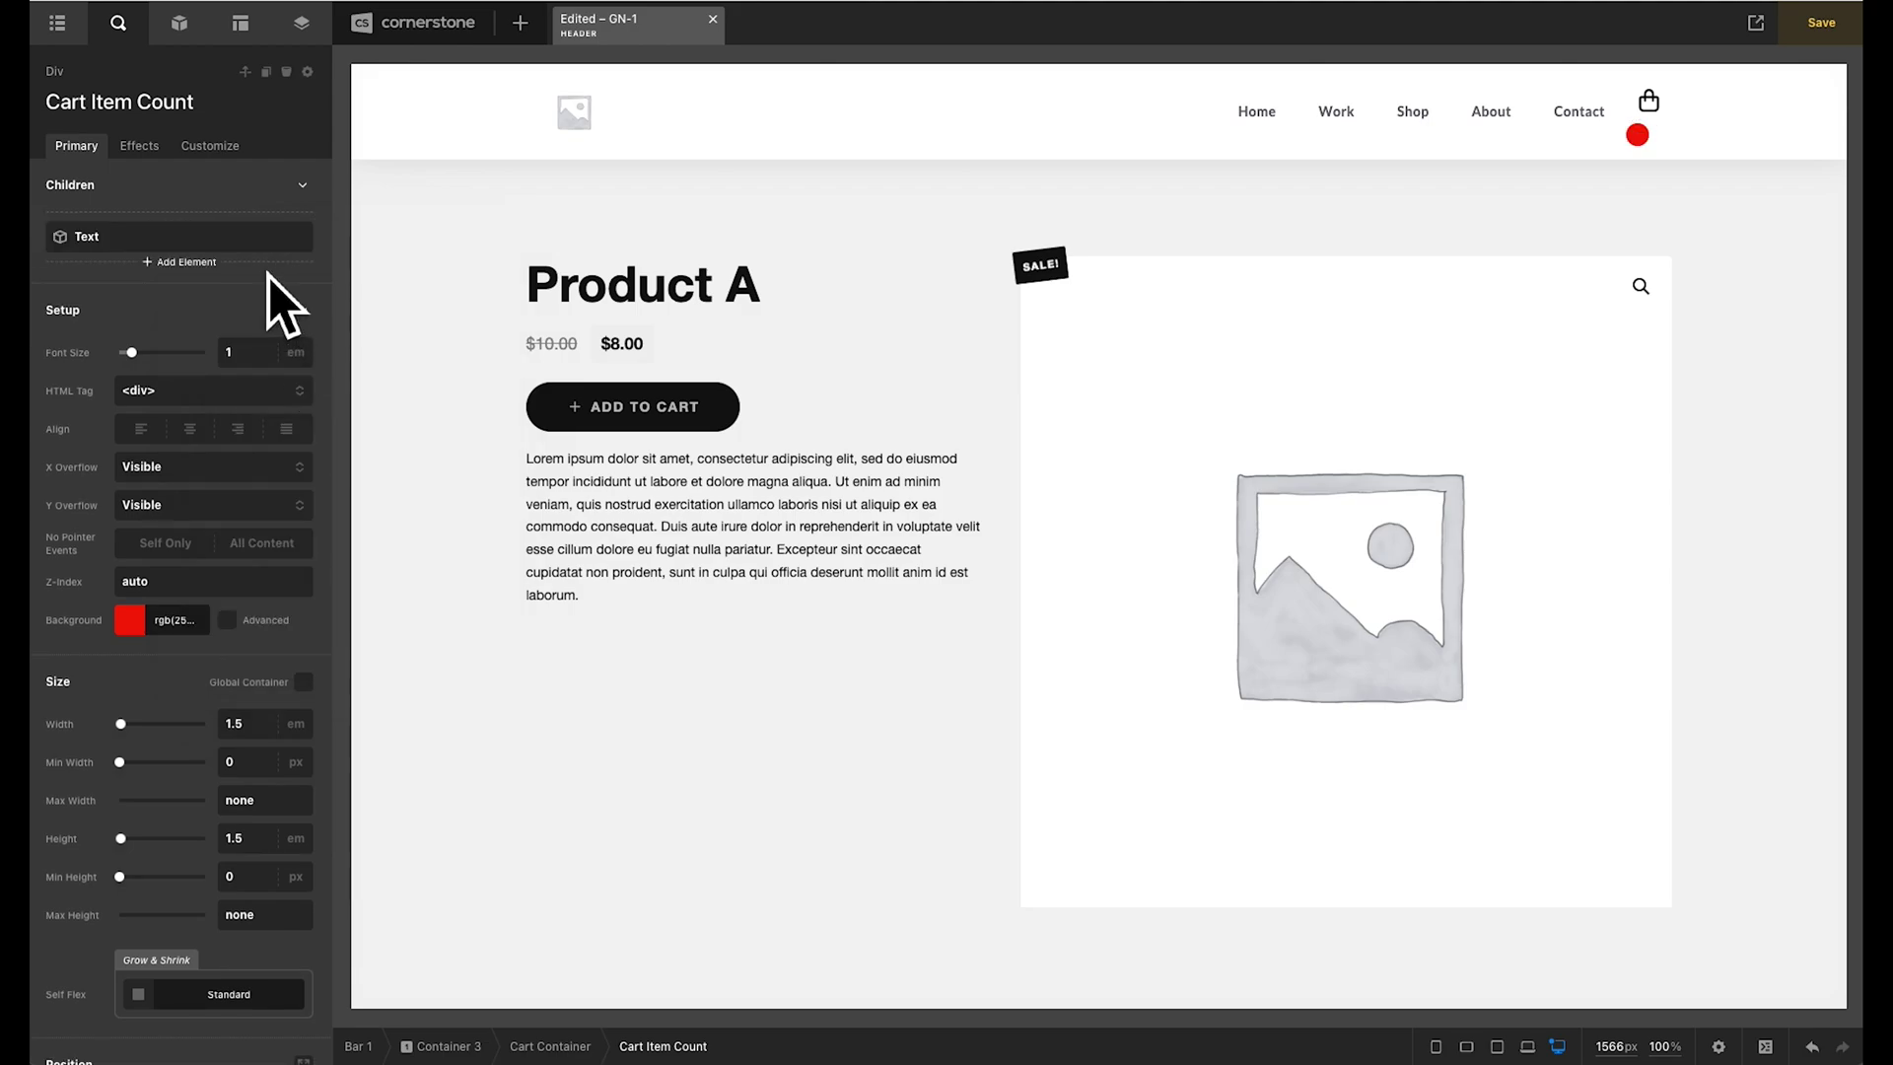
- Replace the Text element's placeholder content with the WooCommerce dynamic content Cart Item Count (Realtime)
{"action": "left_click", "coordinate": [272, 240]}
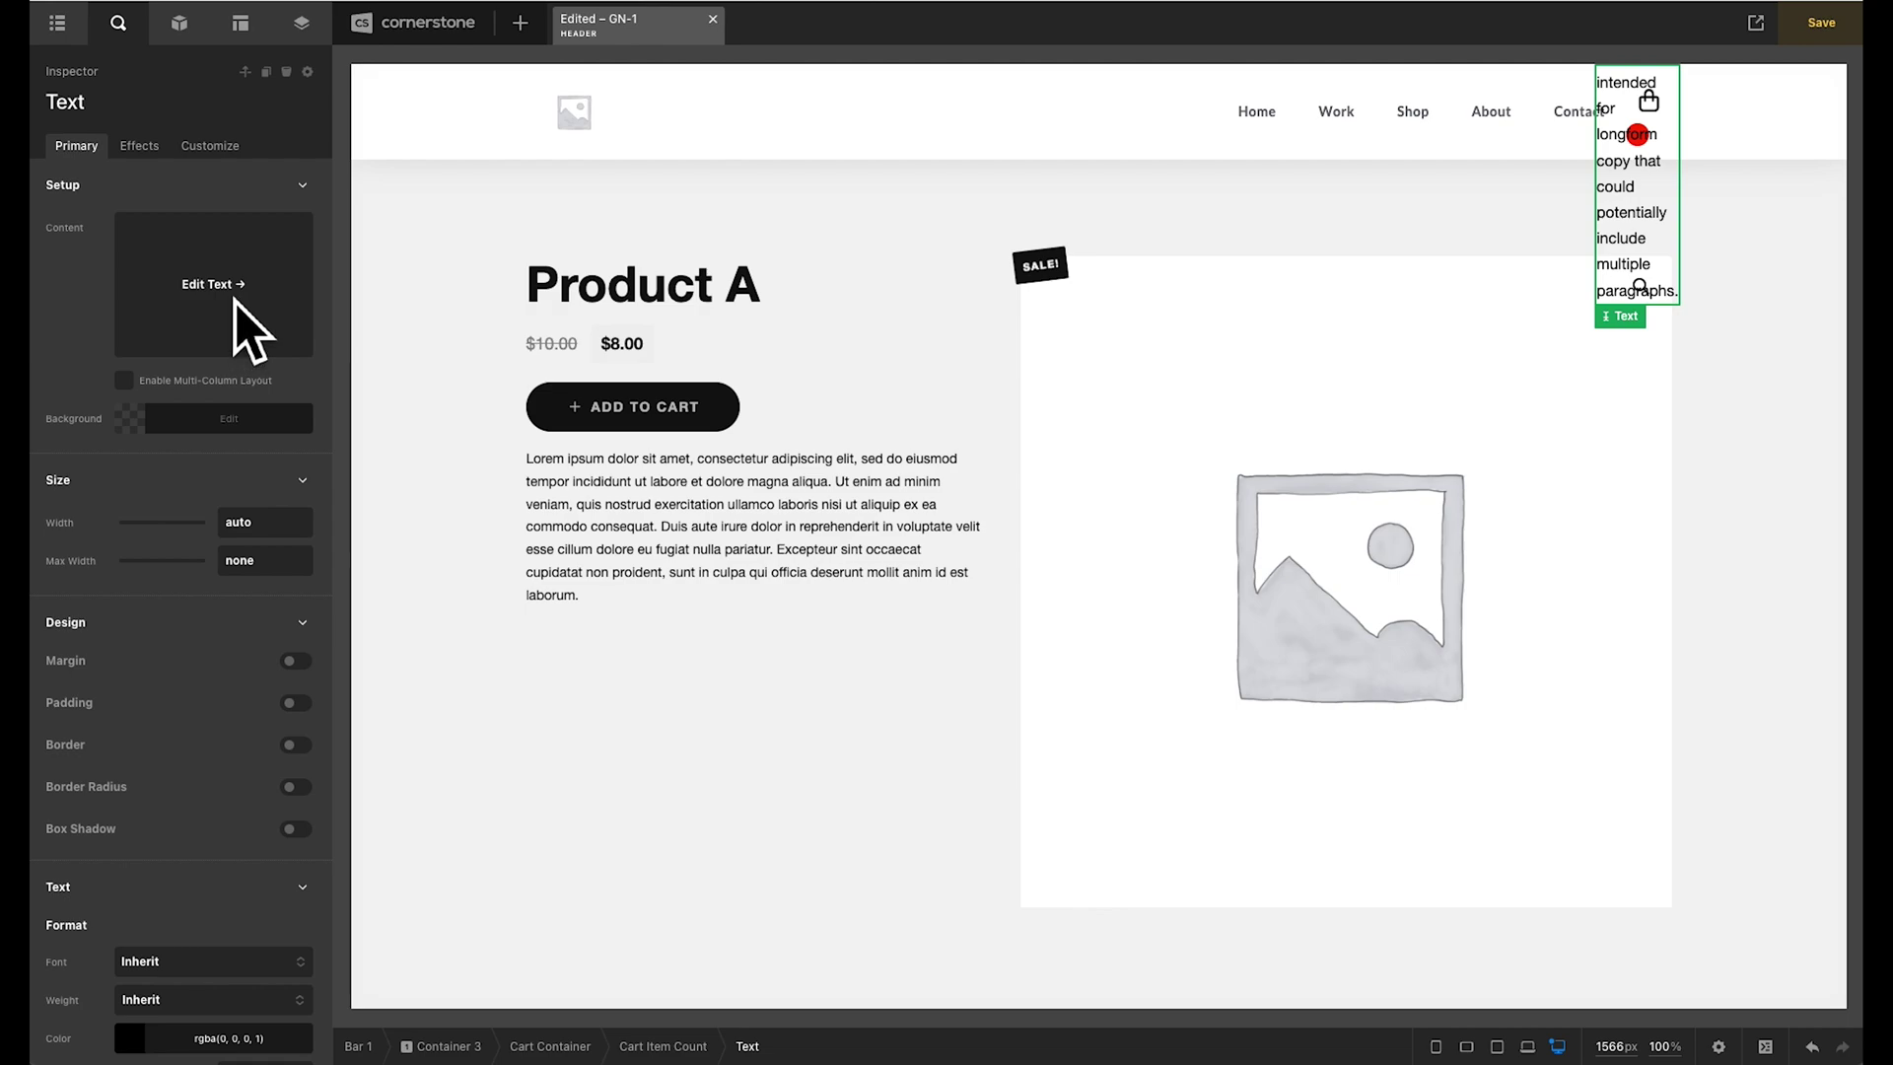
{"action": "left_click", "coordinate": [229, 294]}
{"action": "key", "text": "ctrl+a"}
{"action": "key", "text": "BackSpace"}
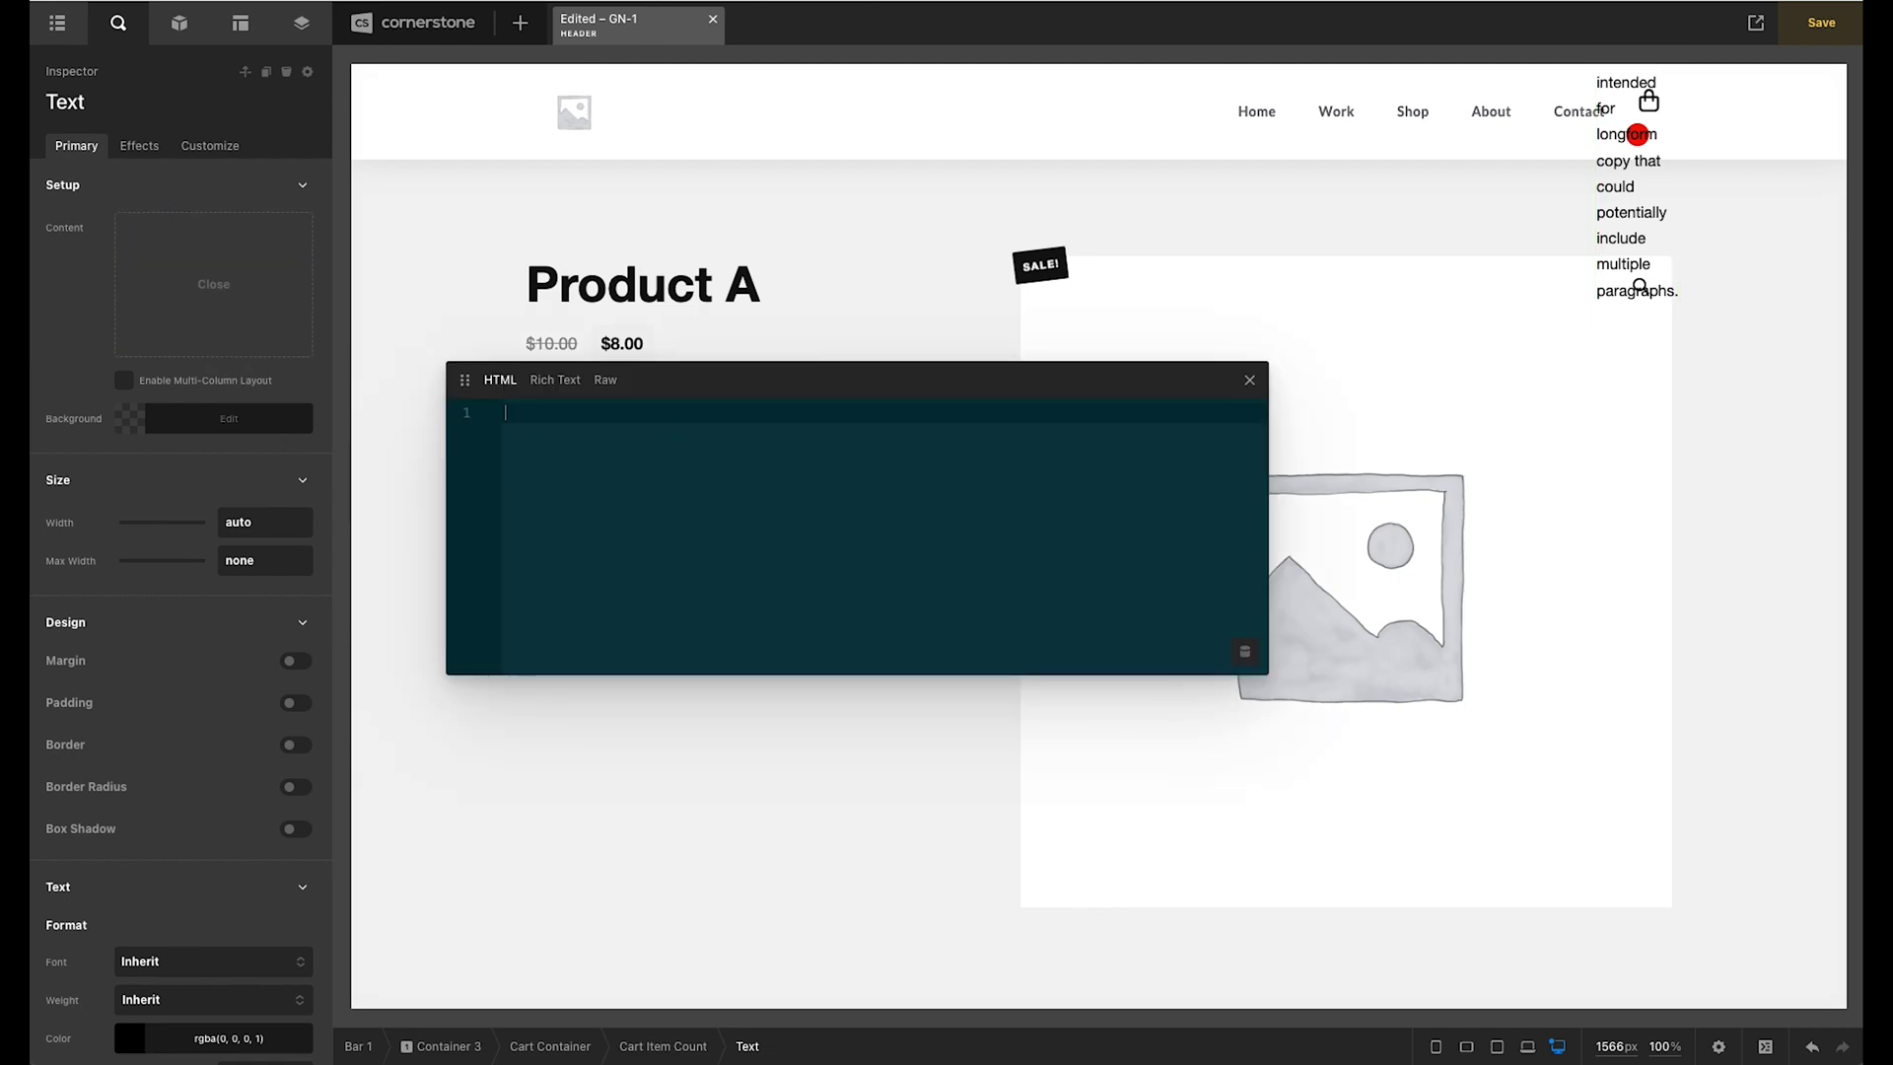
{"action": "left_click", "coordinate": [1248, 653]}
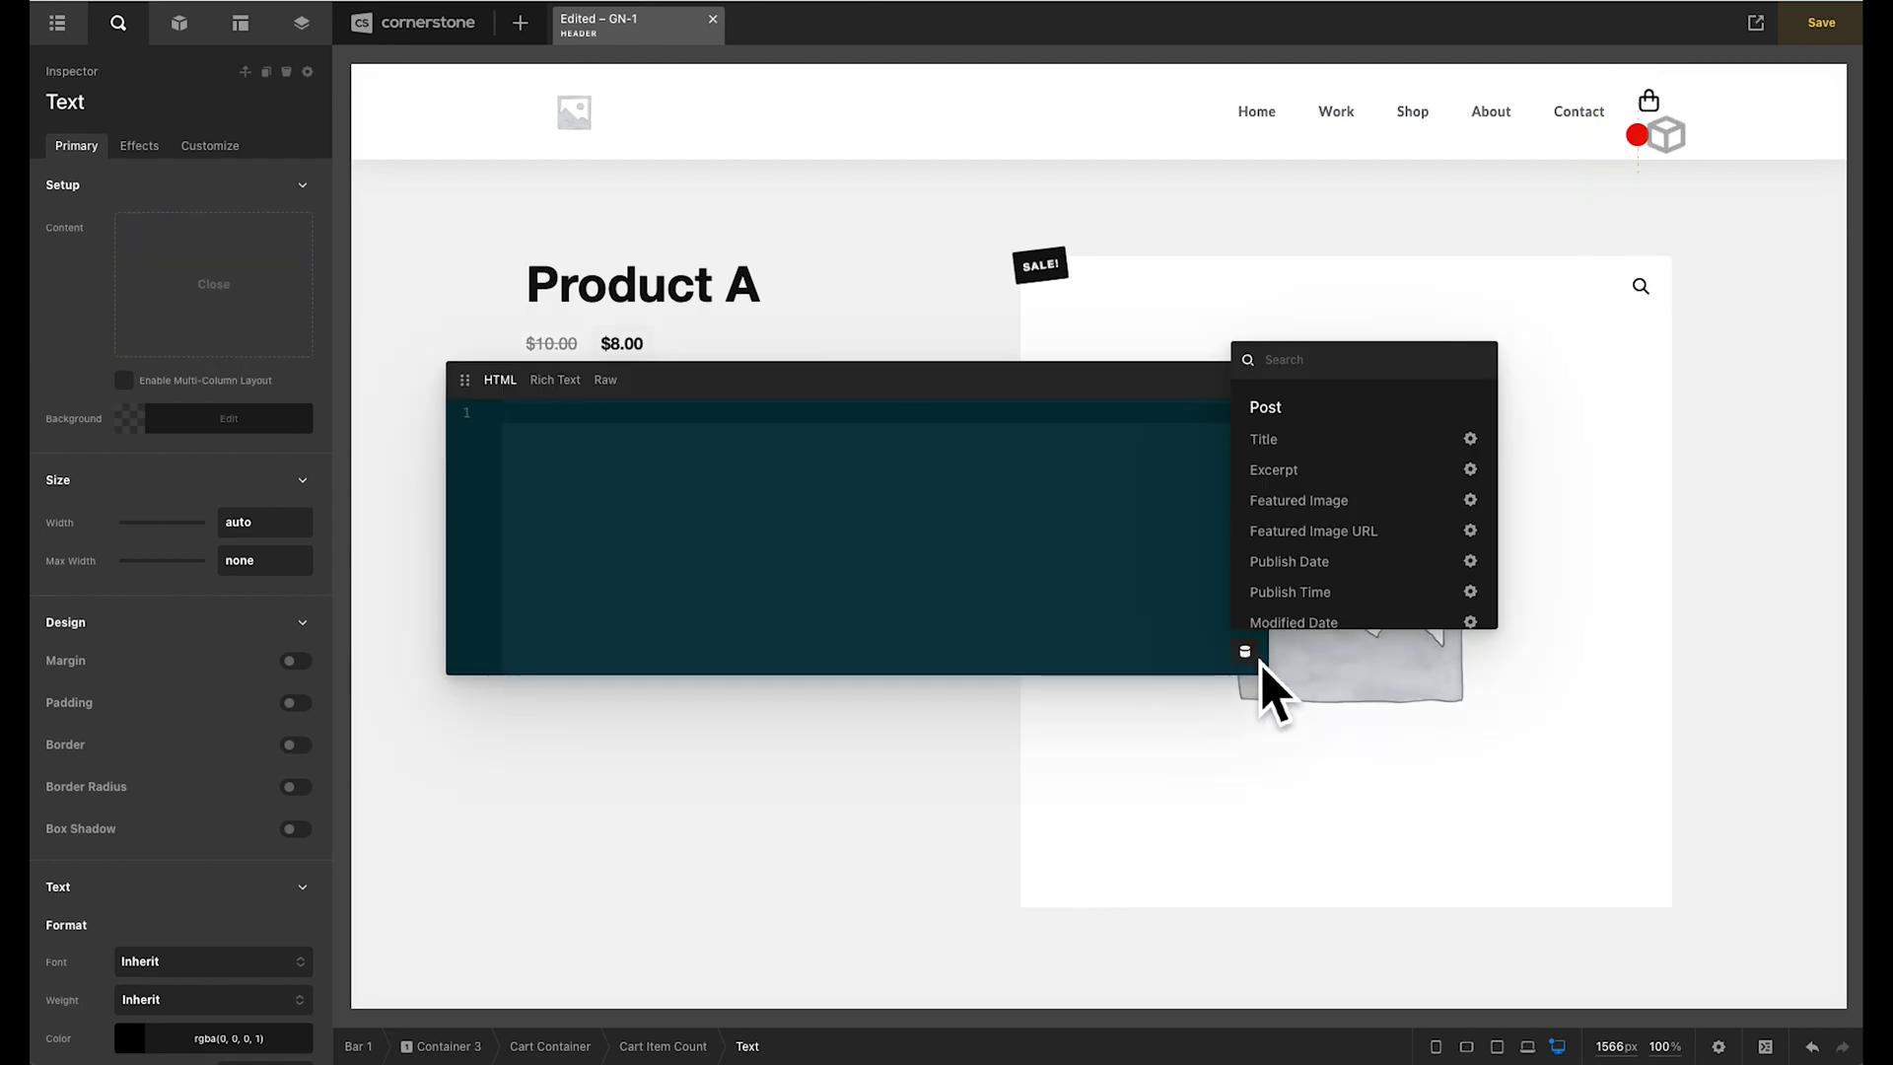
{"action": "type", "text": "cart"}
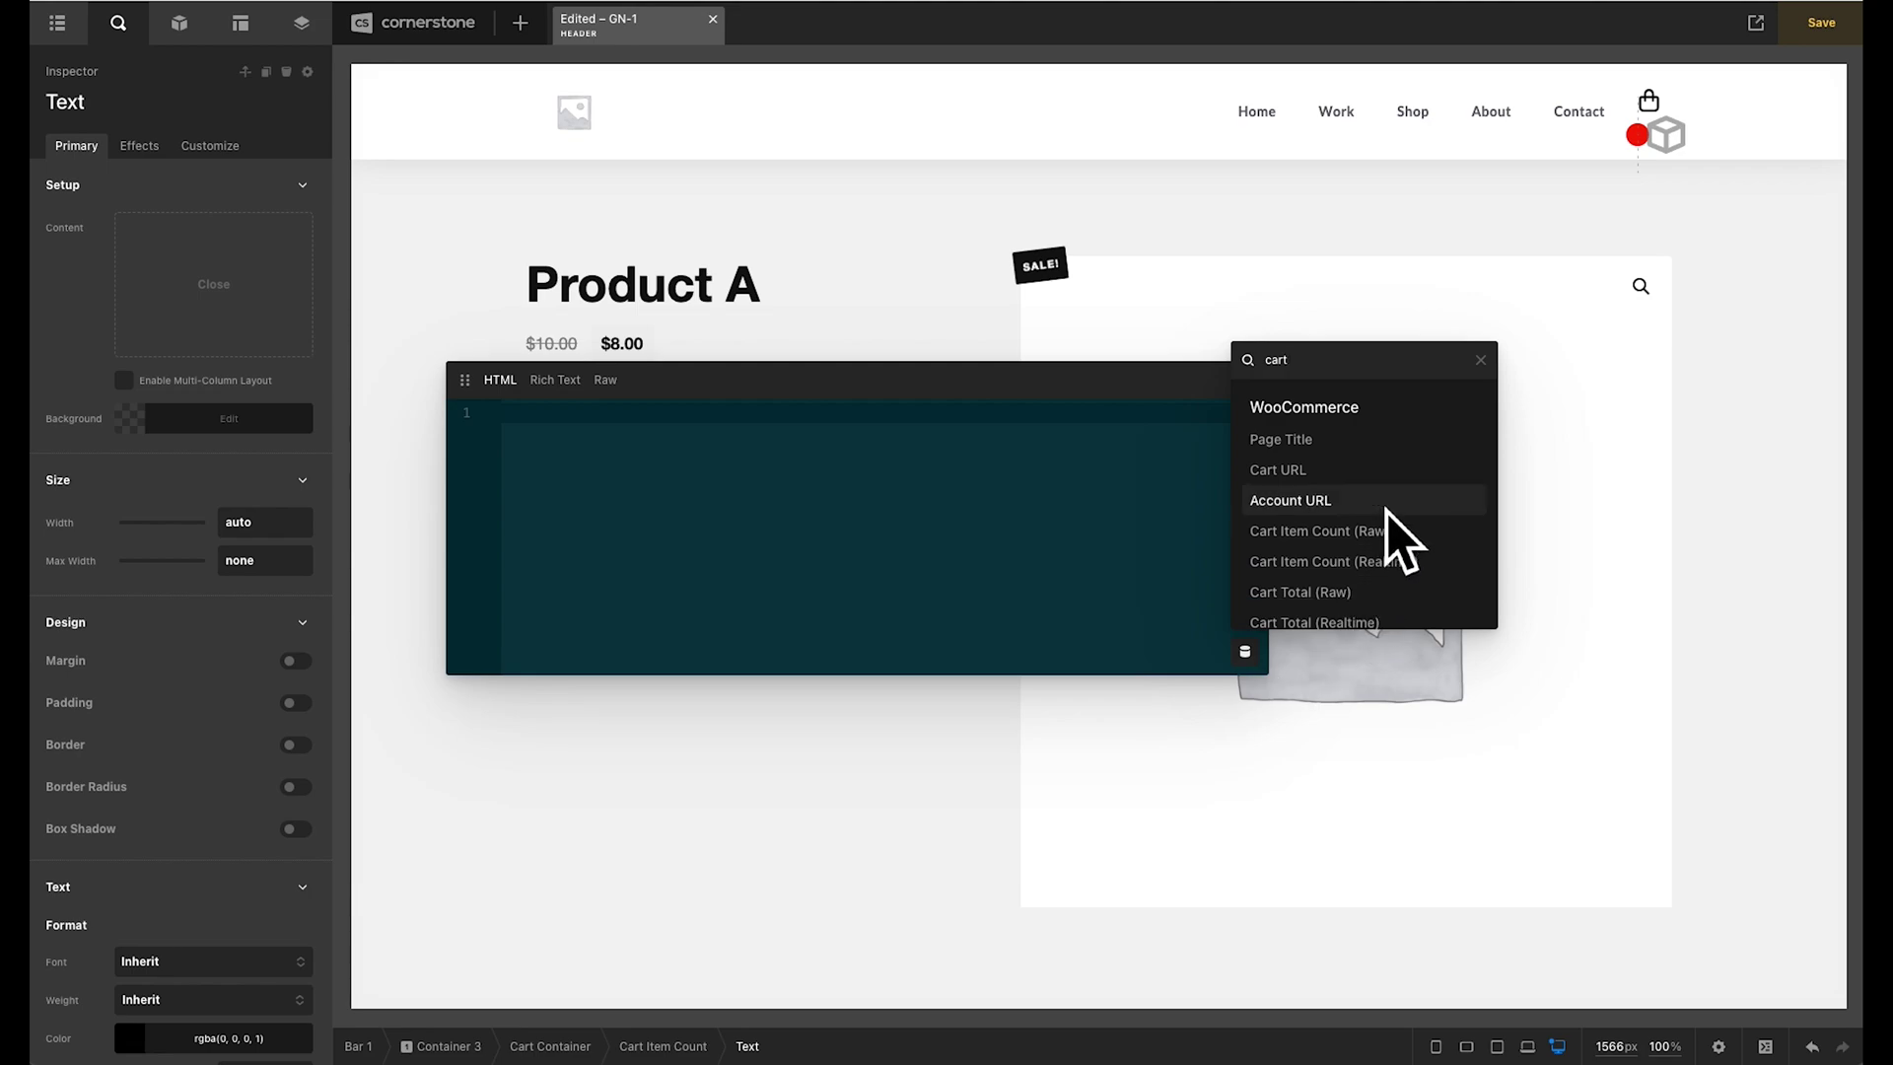
{"action": "scroll", "coordinate": [1339, 517], "scroll_direction": "down", "scroll_amount": 1}
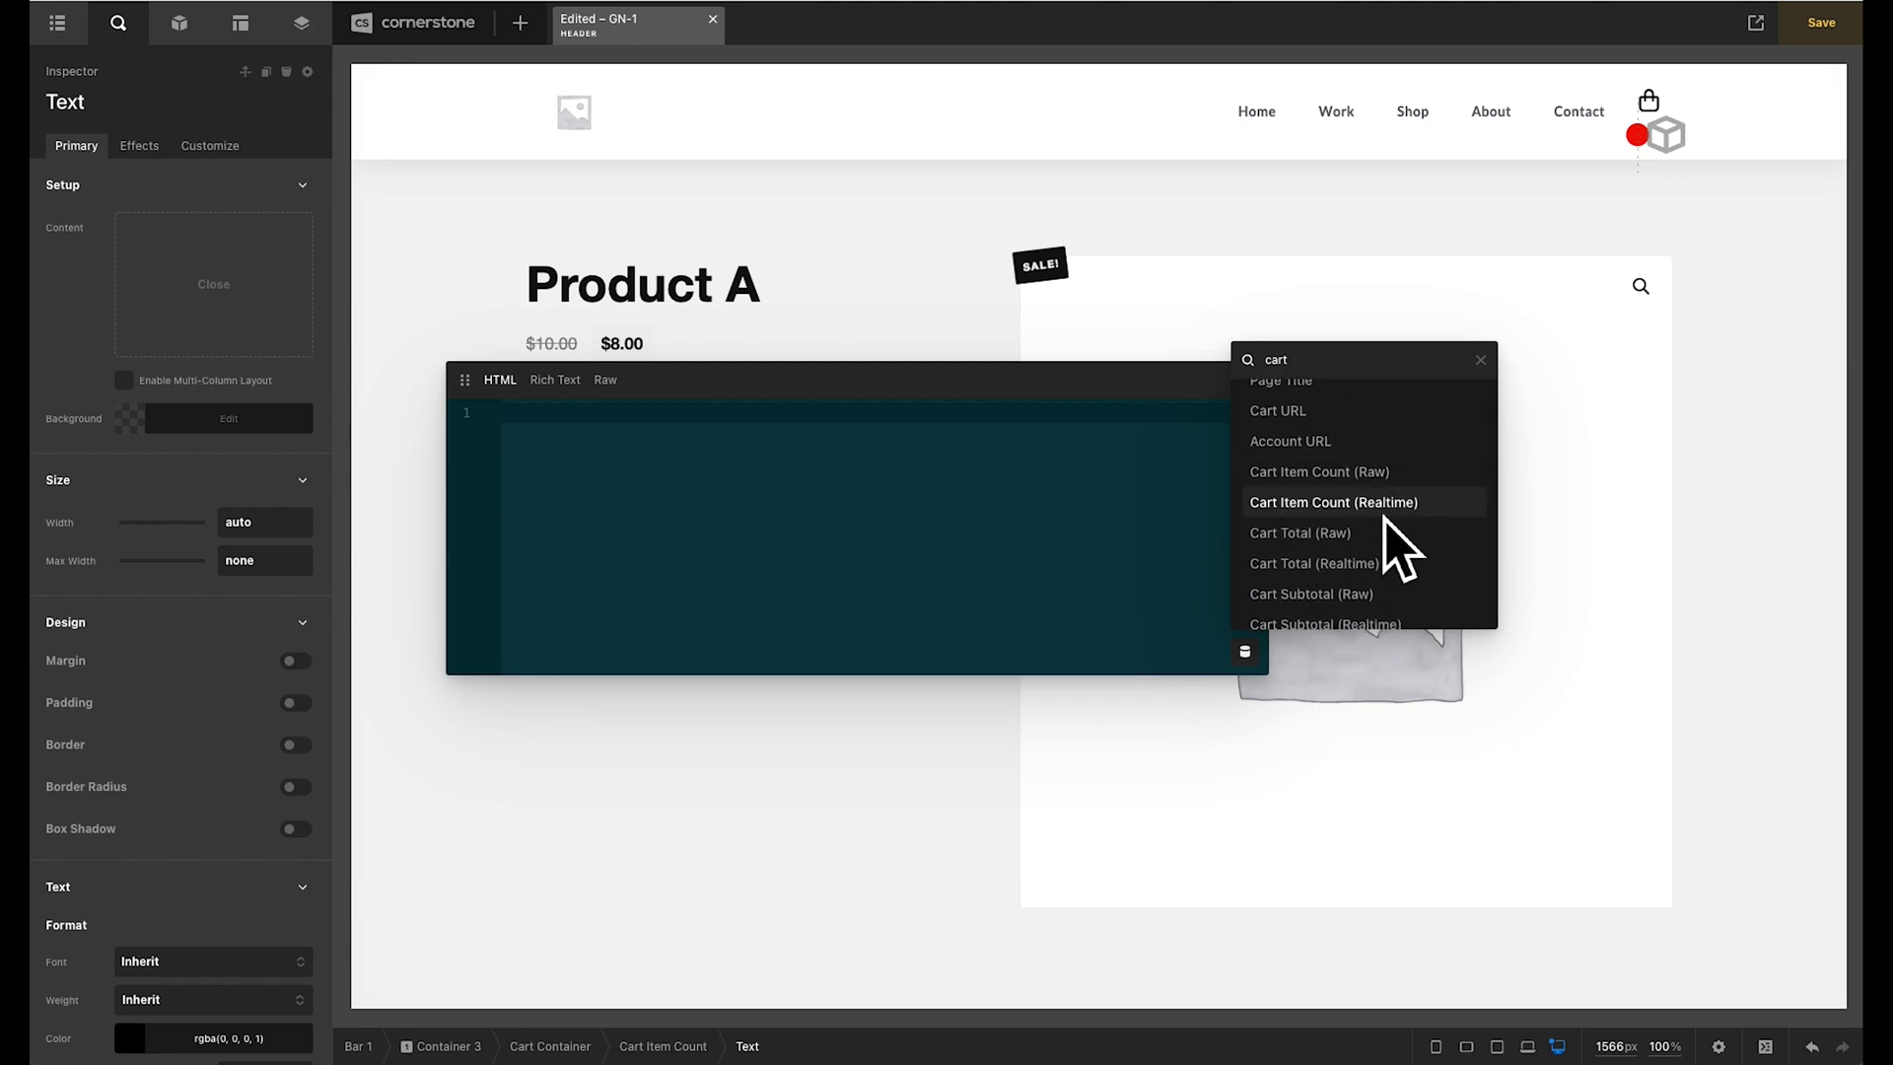
{"action": "left_click", "coordinate": [1386, 512]}
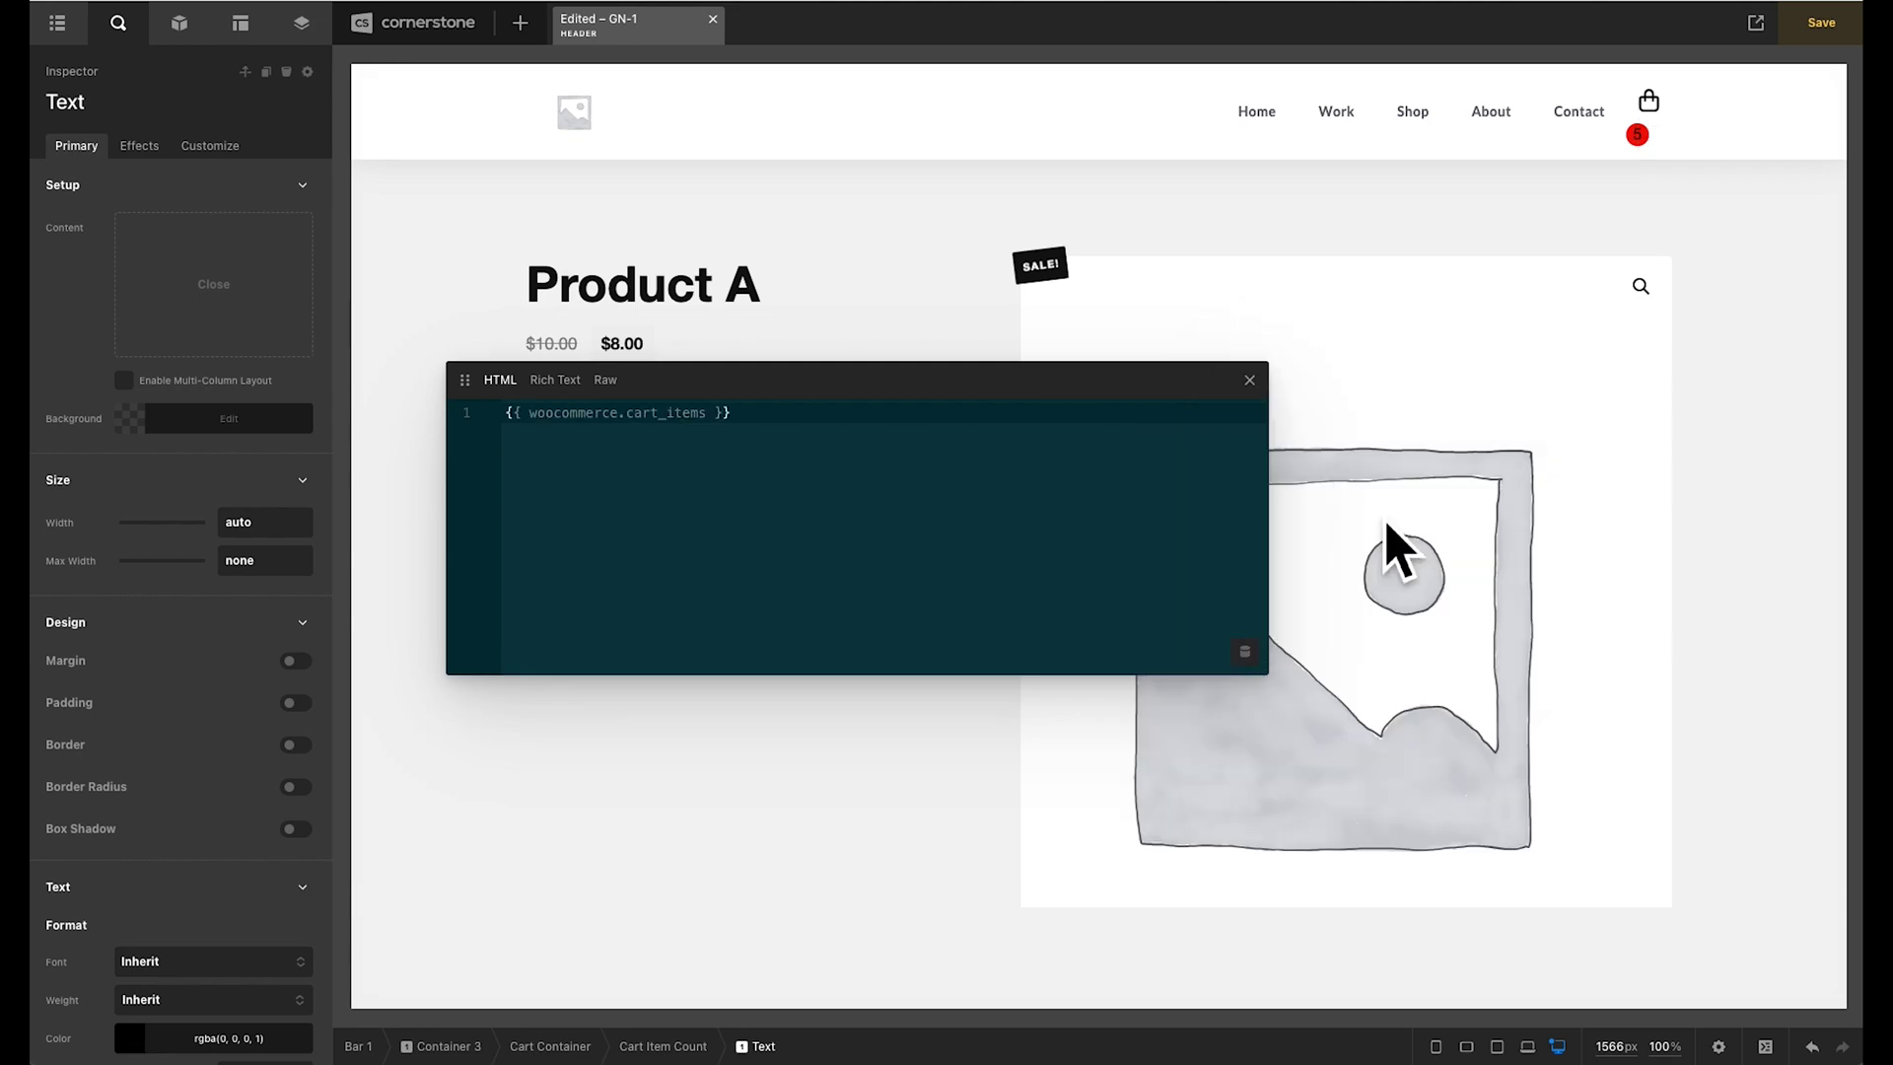
{"action": "left_click", "coordinate": [1249, 380]}
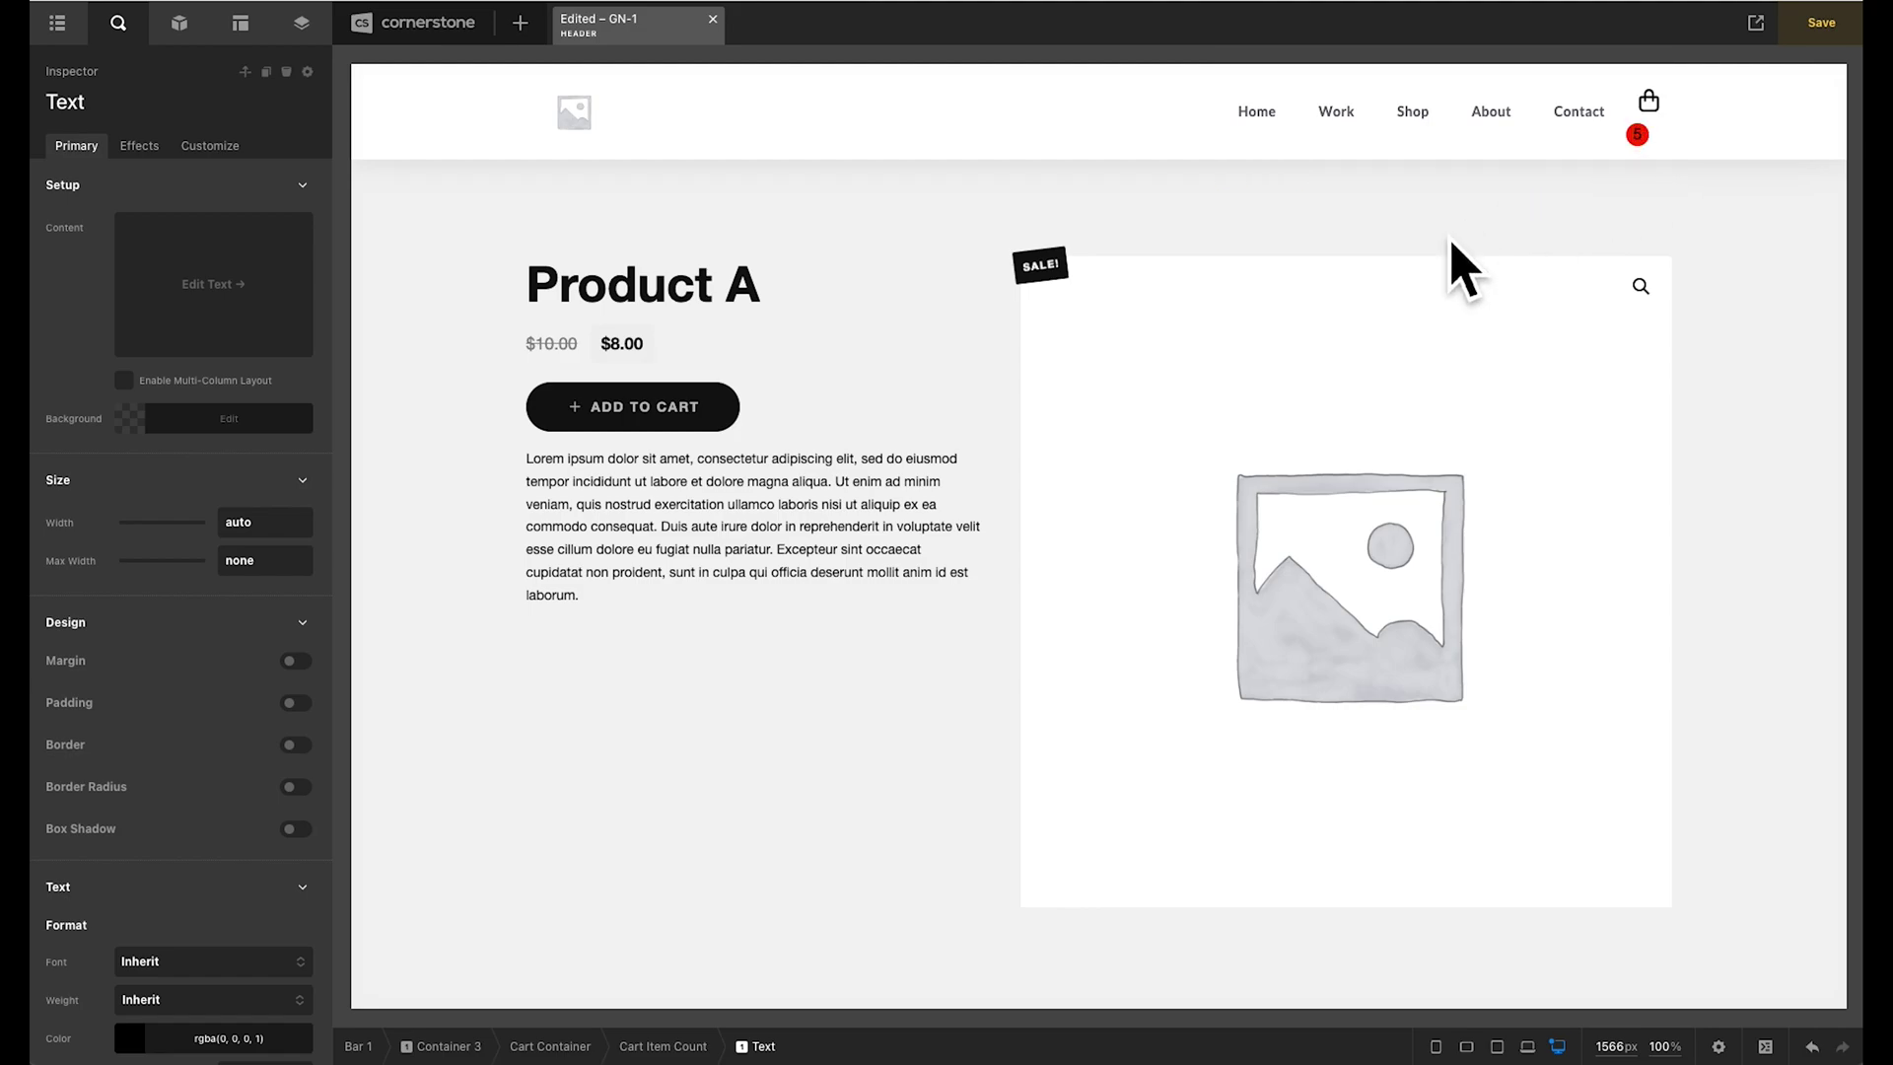
- Format the count text with Bold weight and white color, rgb(255, 255, 255)
{"action": "scroll", "coordinate": [138, 464], "scroll_direction": "down", "scroll_amount": 2}
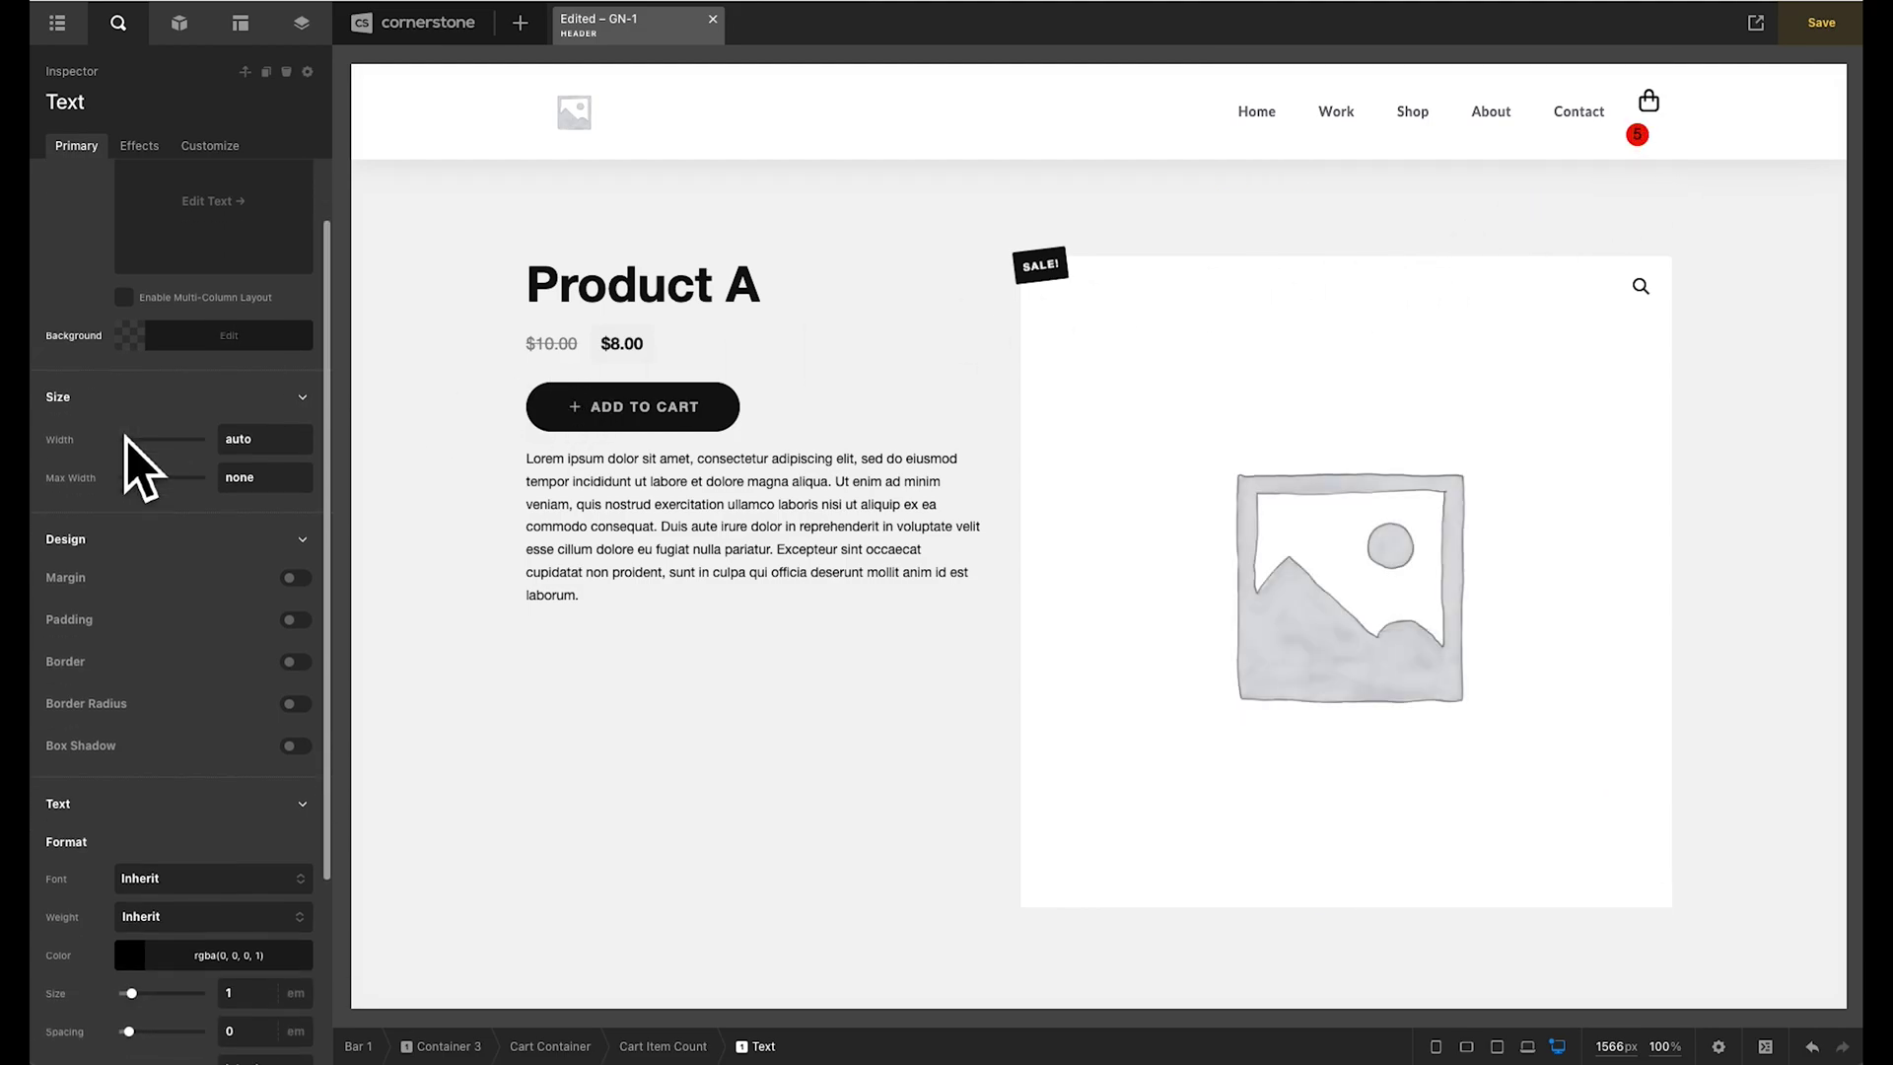
{"action": "scroll", "coordinate": [126, 436], "scroll_direction": "down", "scroll_amount": 5}
{"action": "left_click", "coordinate": [169, 667]}
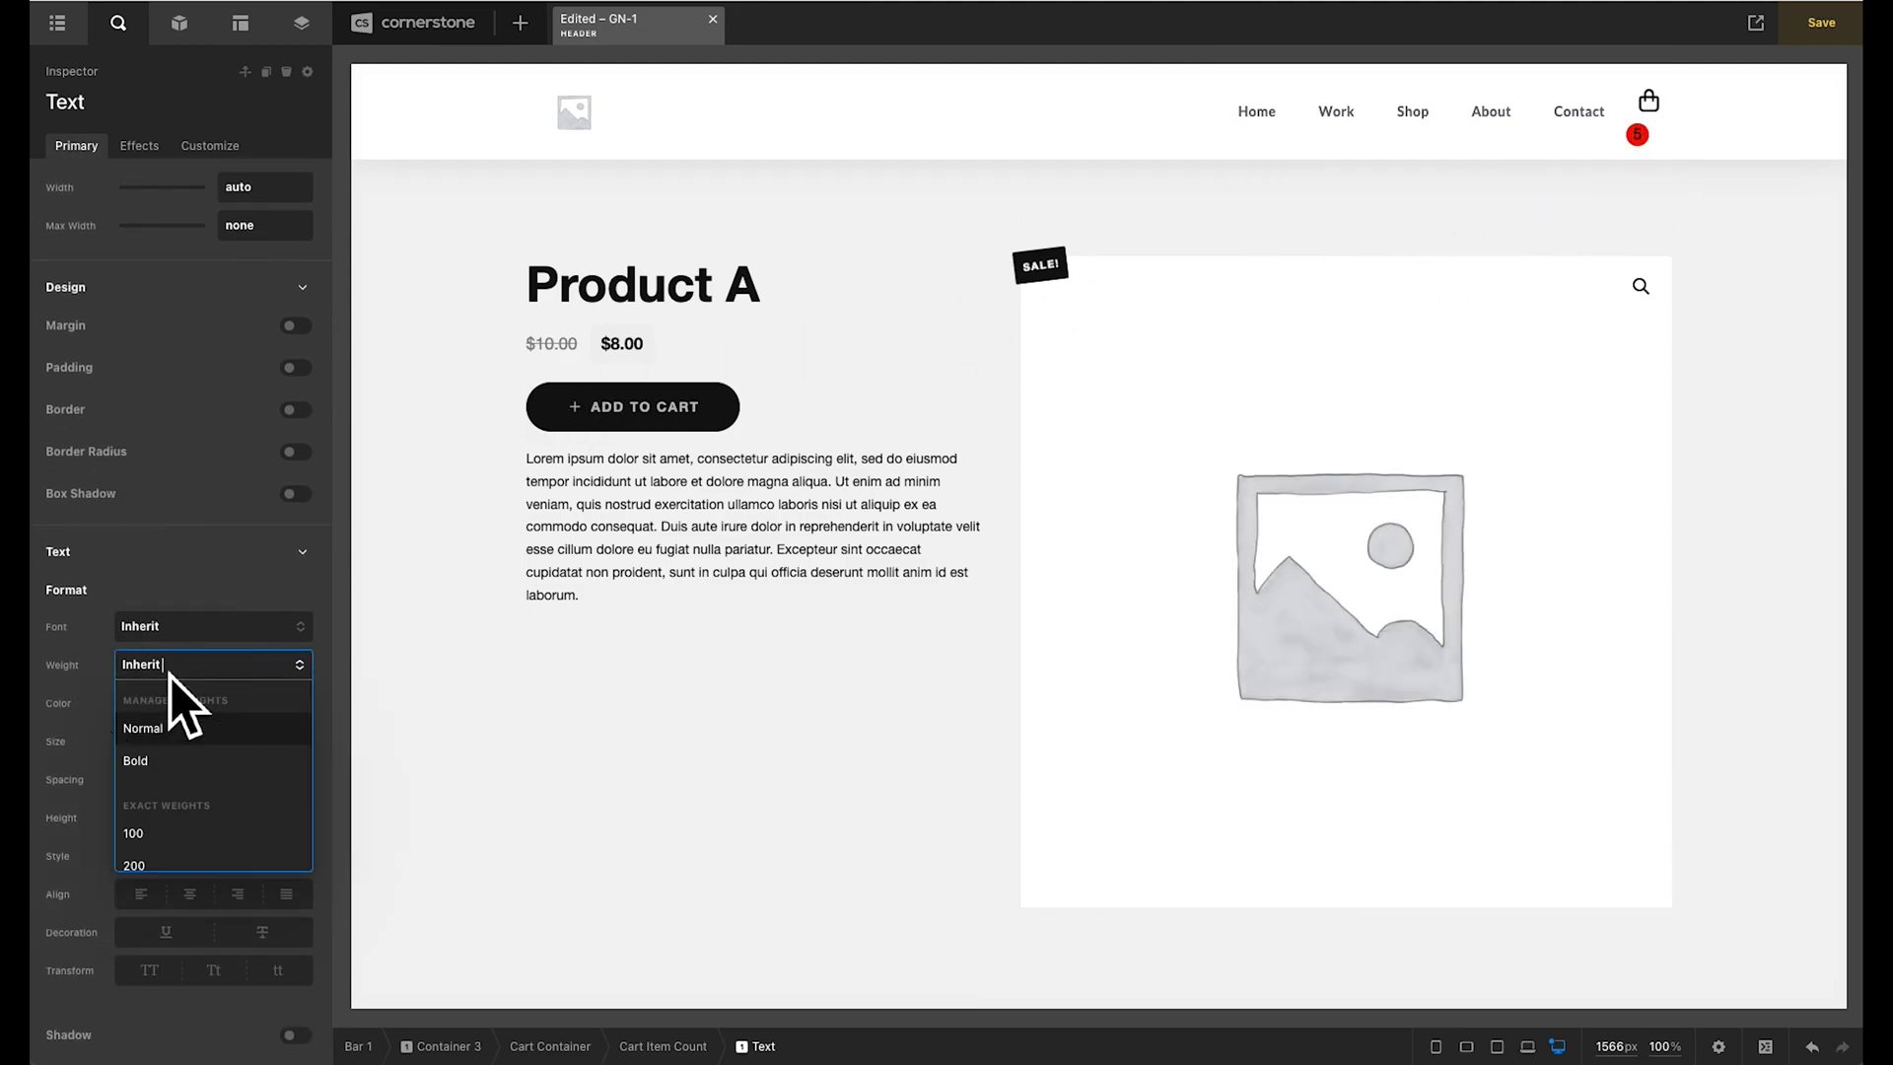
{"action": "left_click", "coordinate": [179, 760]}
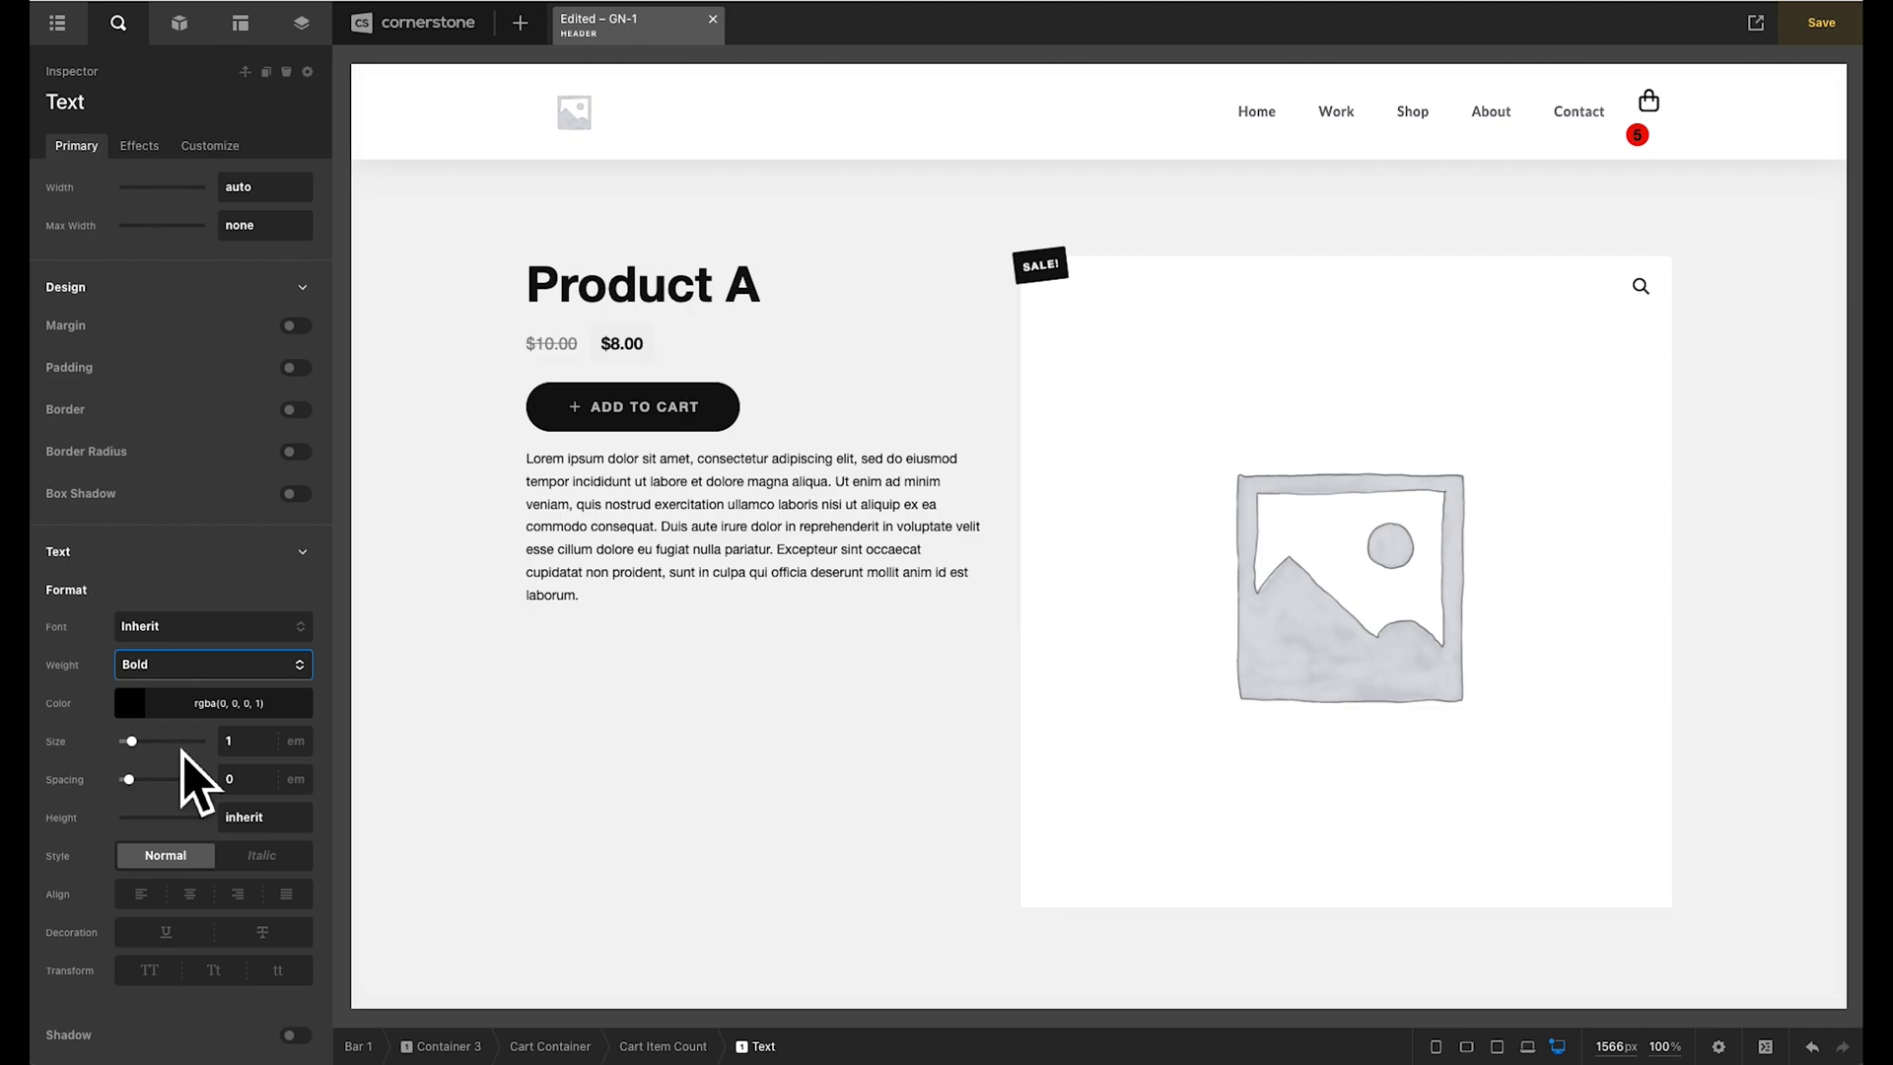
{"action": "left_click", "coordinate": [170, 707]}
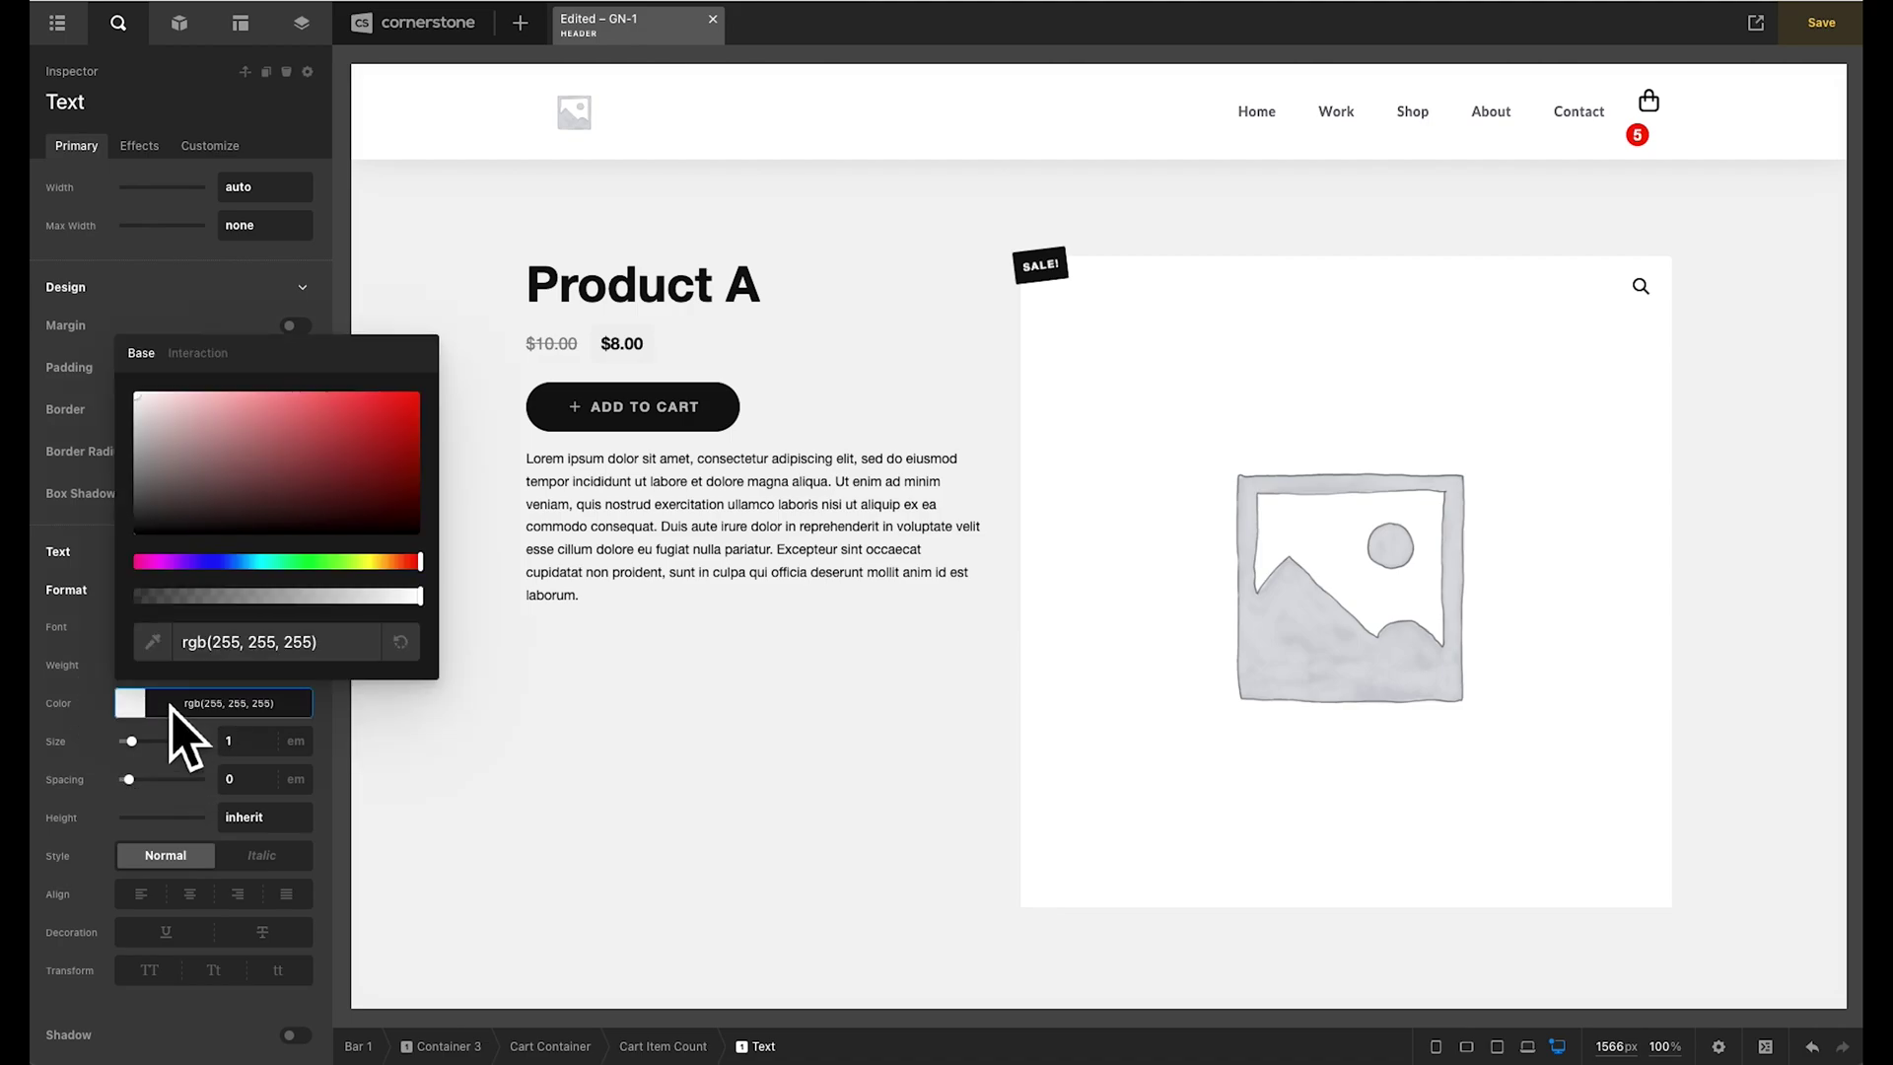
{"action": "left_click", "coordinate": [170, 705]}
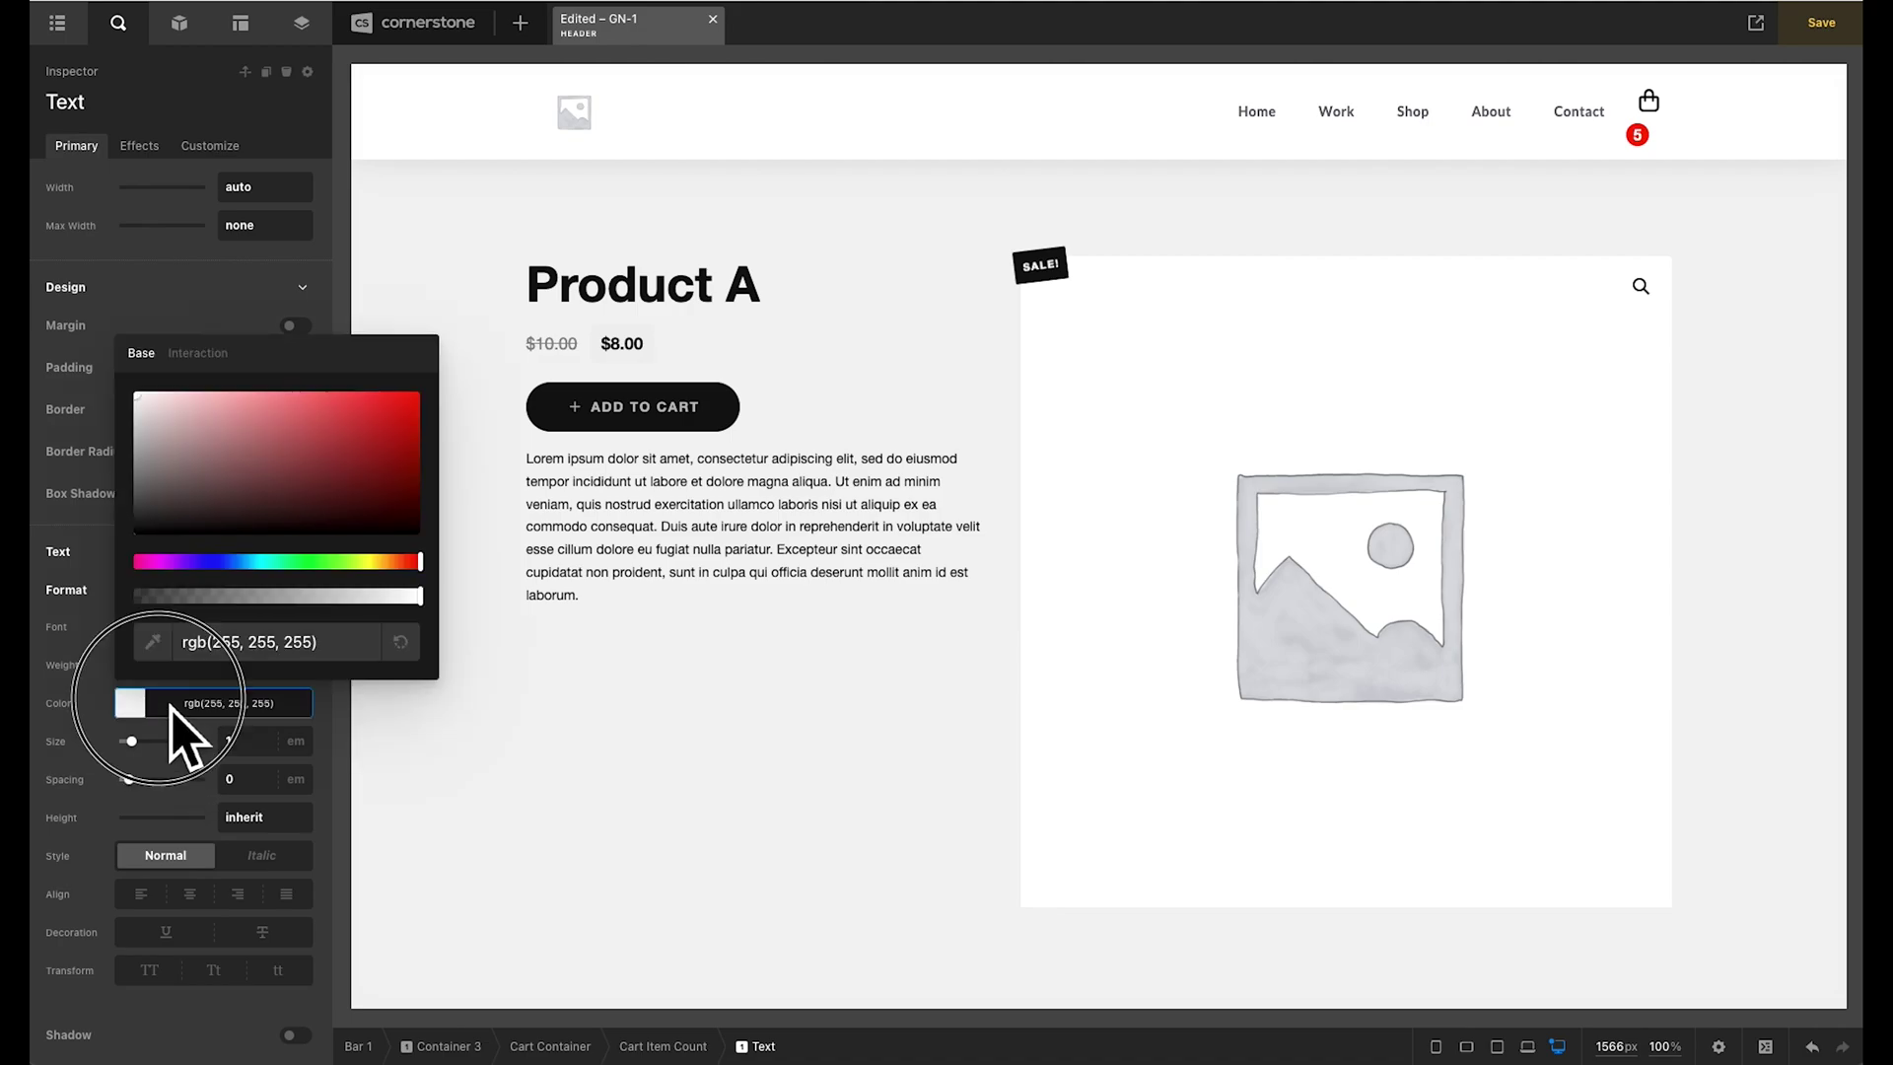
- Set the count text's font size to 0.85 em
{"action": "left_click", "coordinate": [237, 745]}
{"action": "key", "text": "BackSpace"}
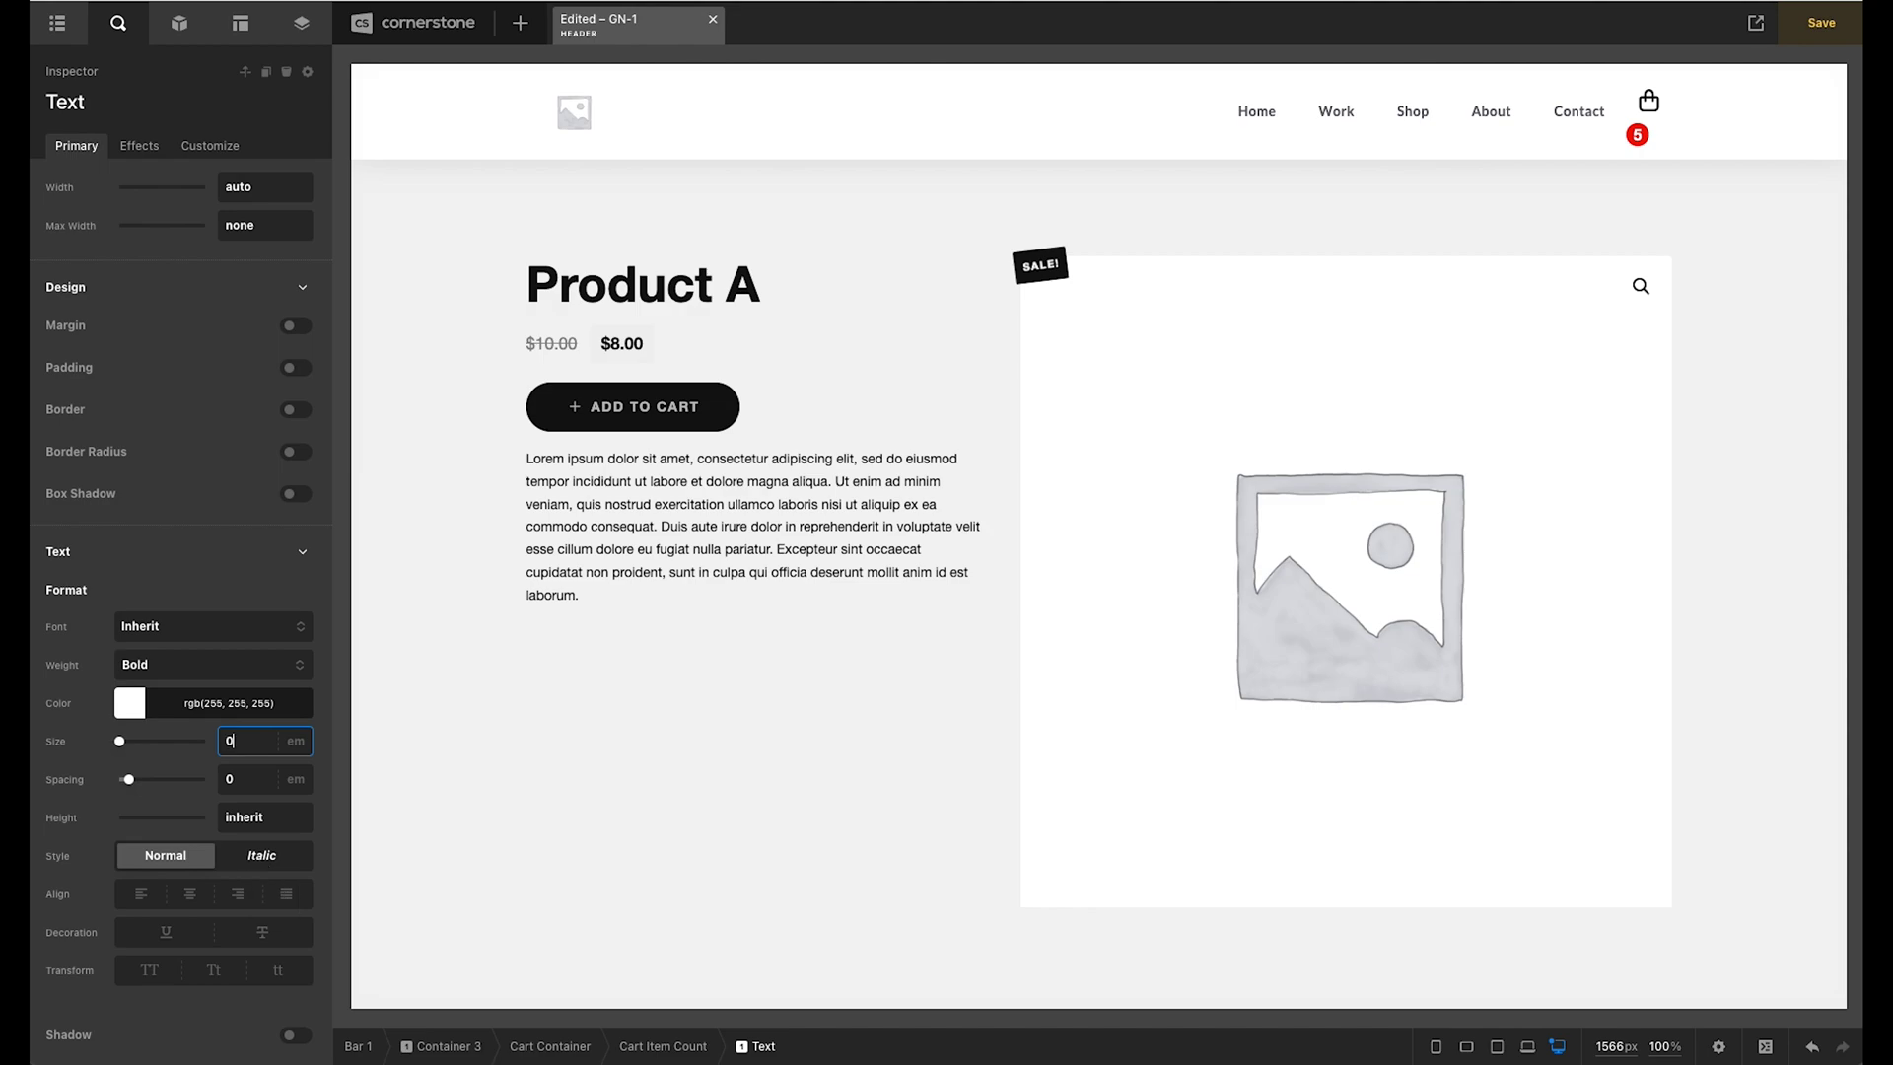
{"action": "type", "text": "0.85"}
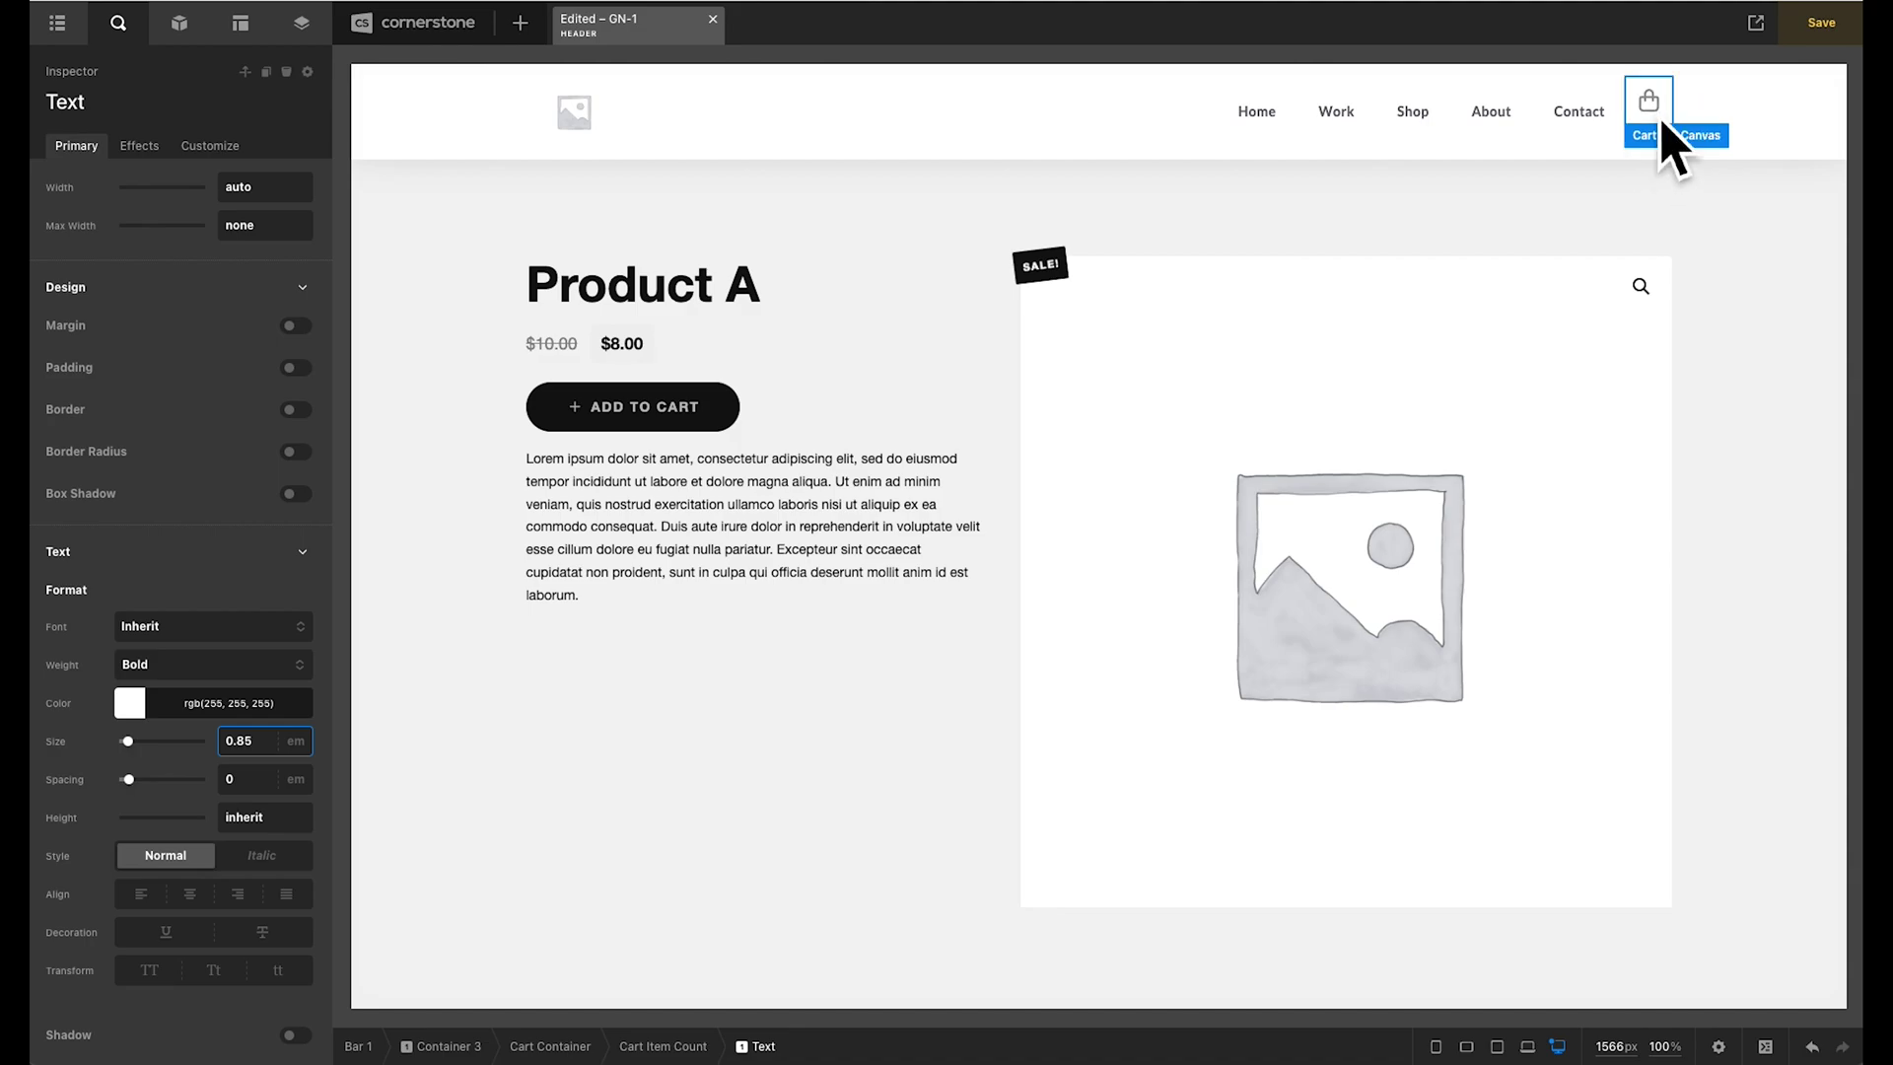
- Change the Cart Item Count div's position to Absolute
{"action": "left_click", "coordinate": [549, 1046]}
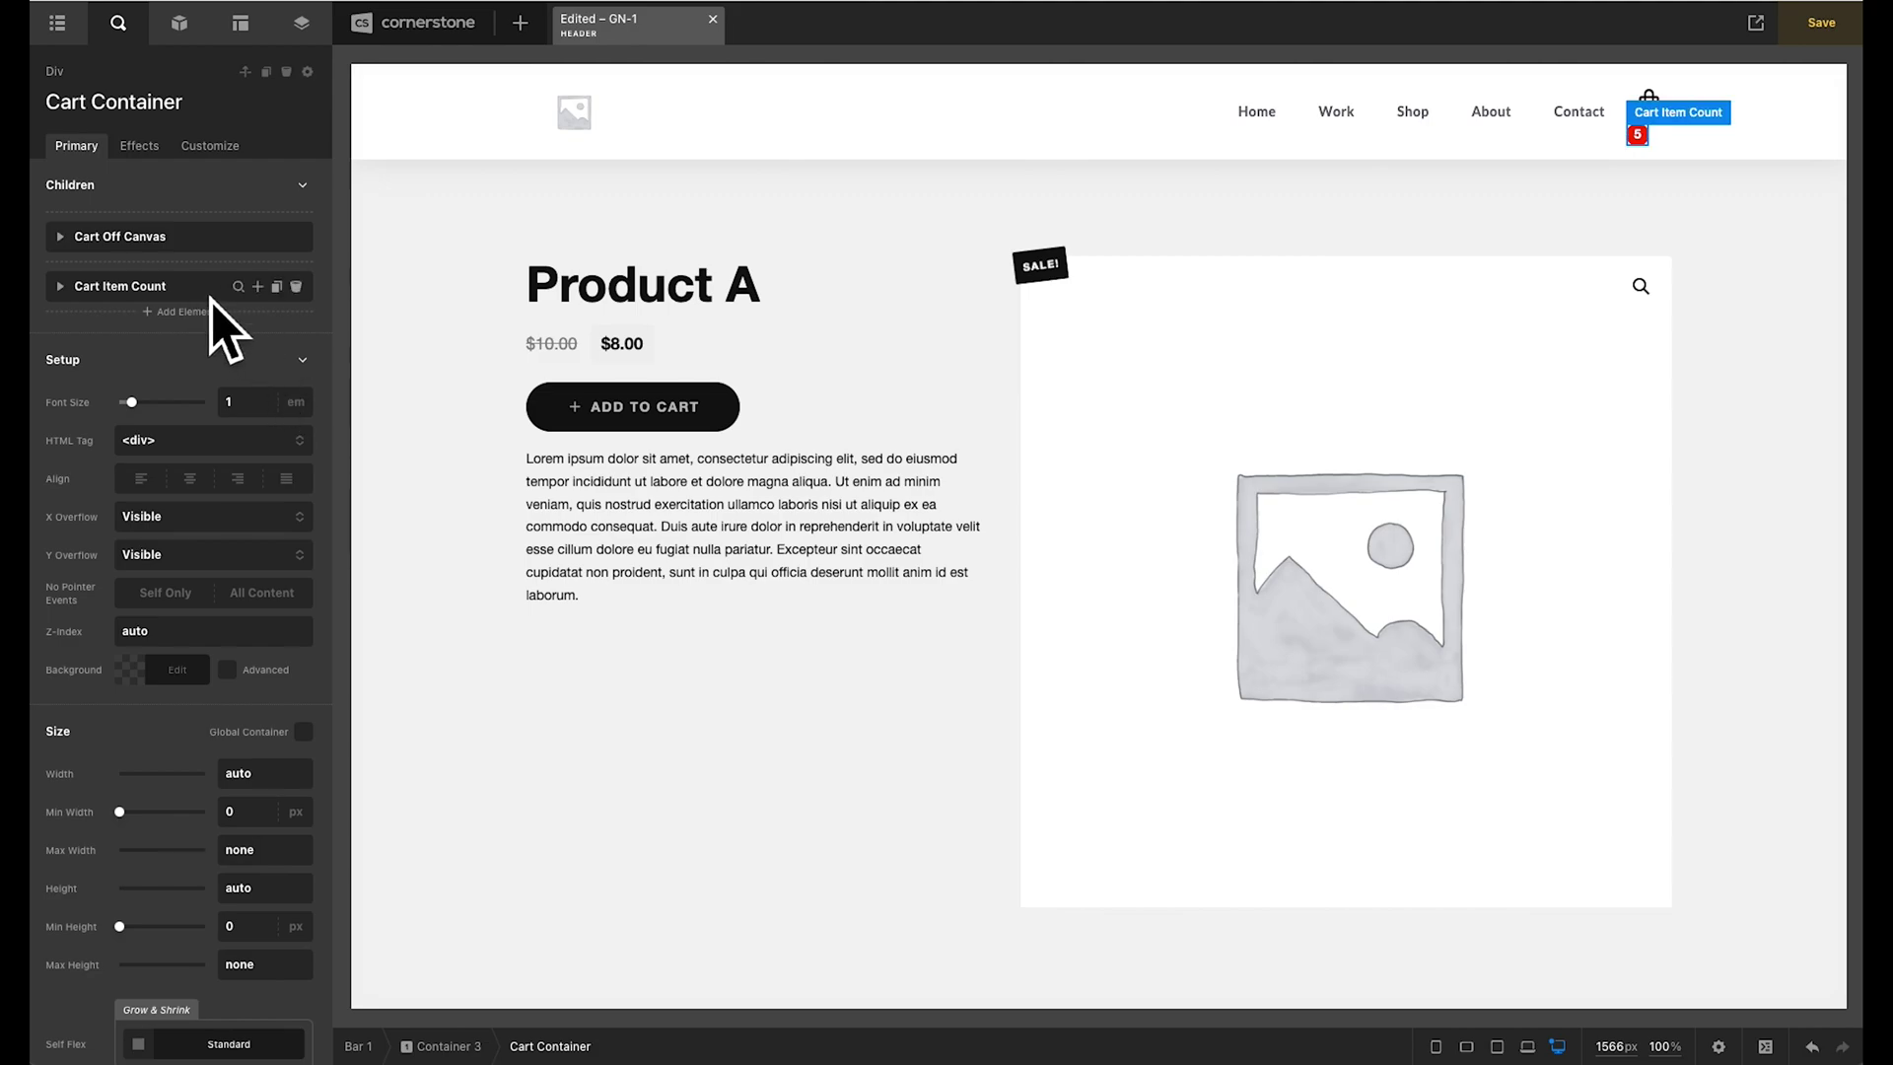
{"action": "left_click", "coordinate": [245, 294]}
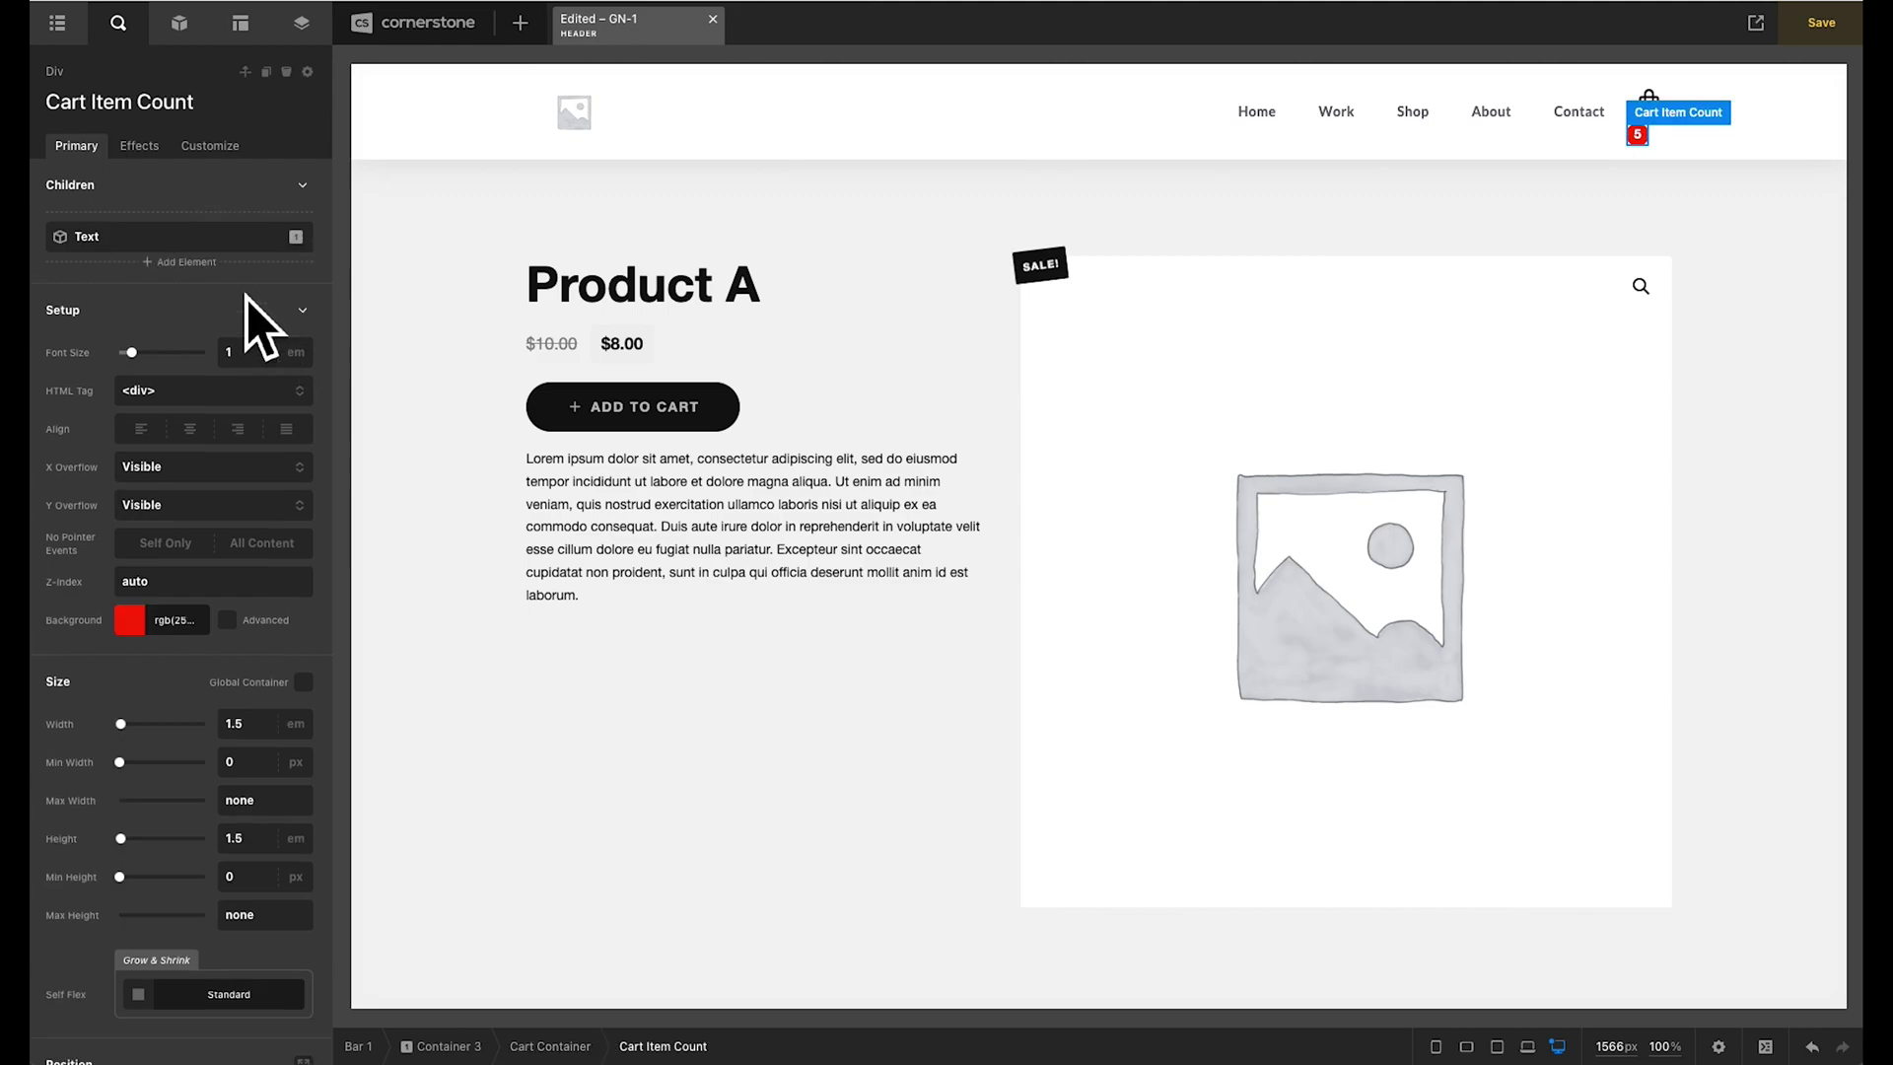
{"action": "scroll", "coordinate": [246, 300], "scroll_direction": "down", "scroll_amount": 7}
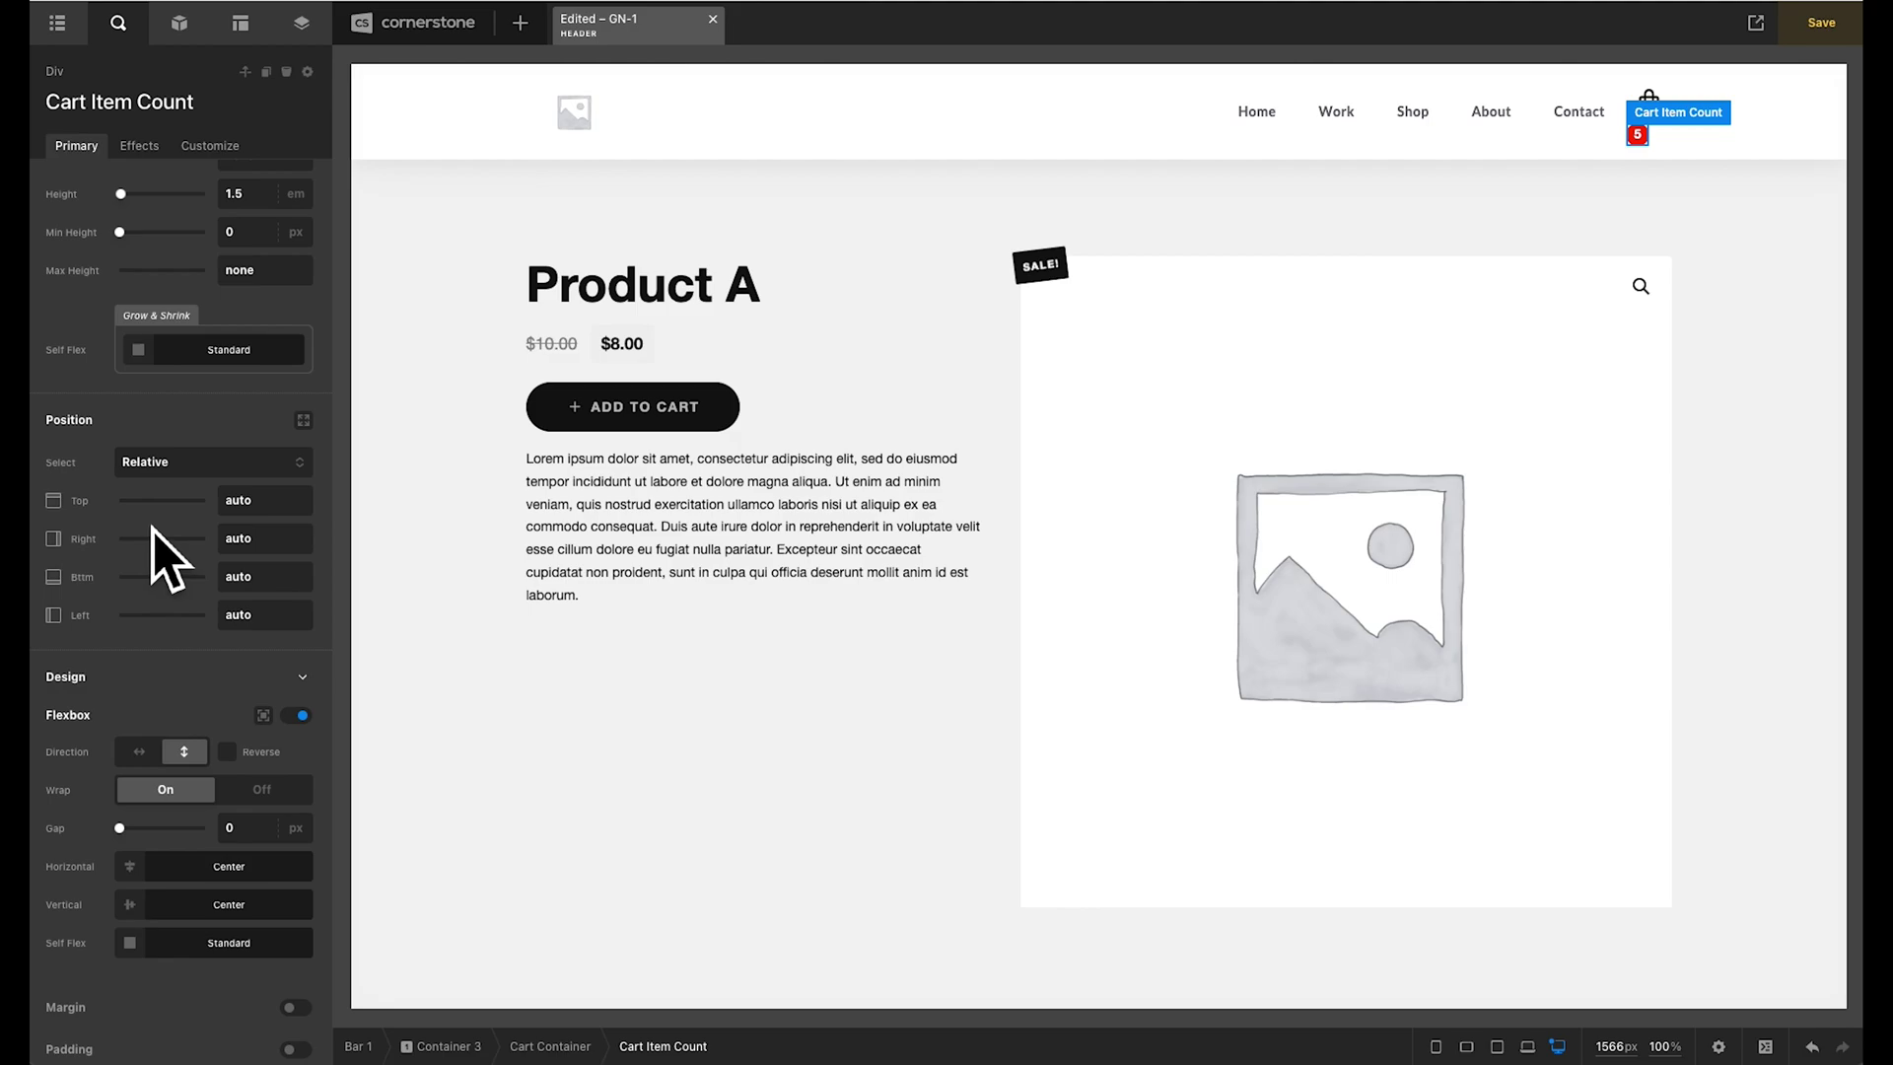
{"action": "left_click", "coordinate": [200, 472]}
{"action": "left_click", "coordinate": [202, 487]}
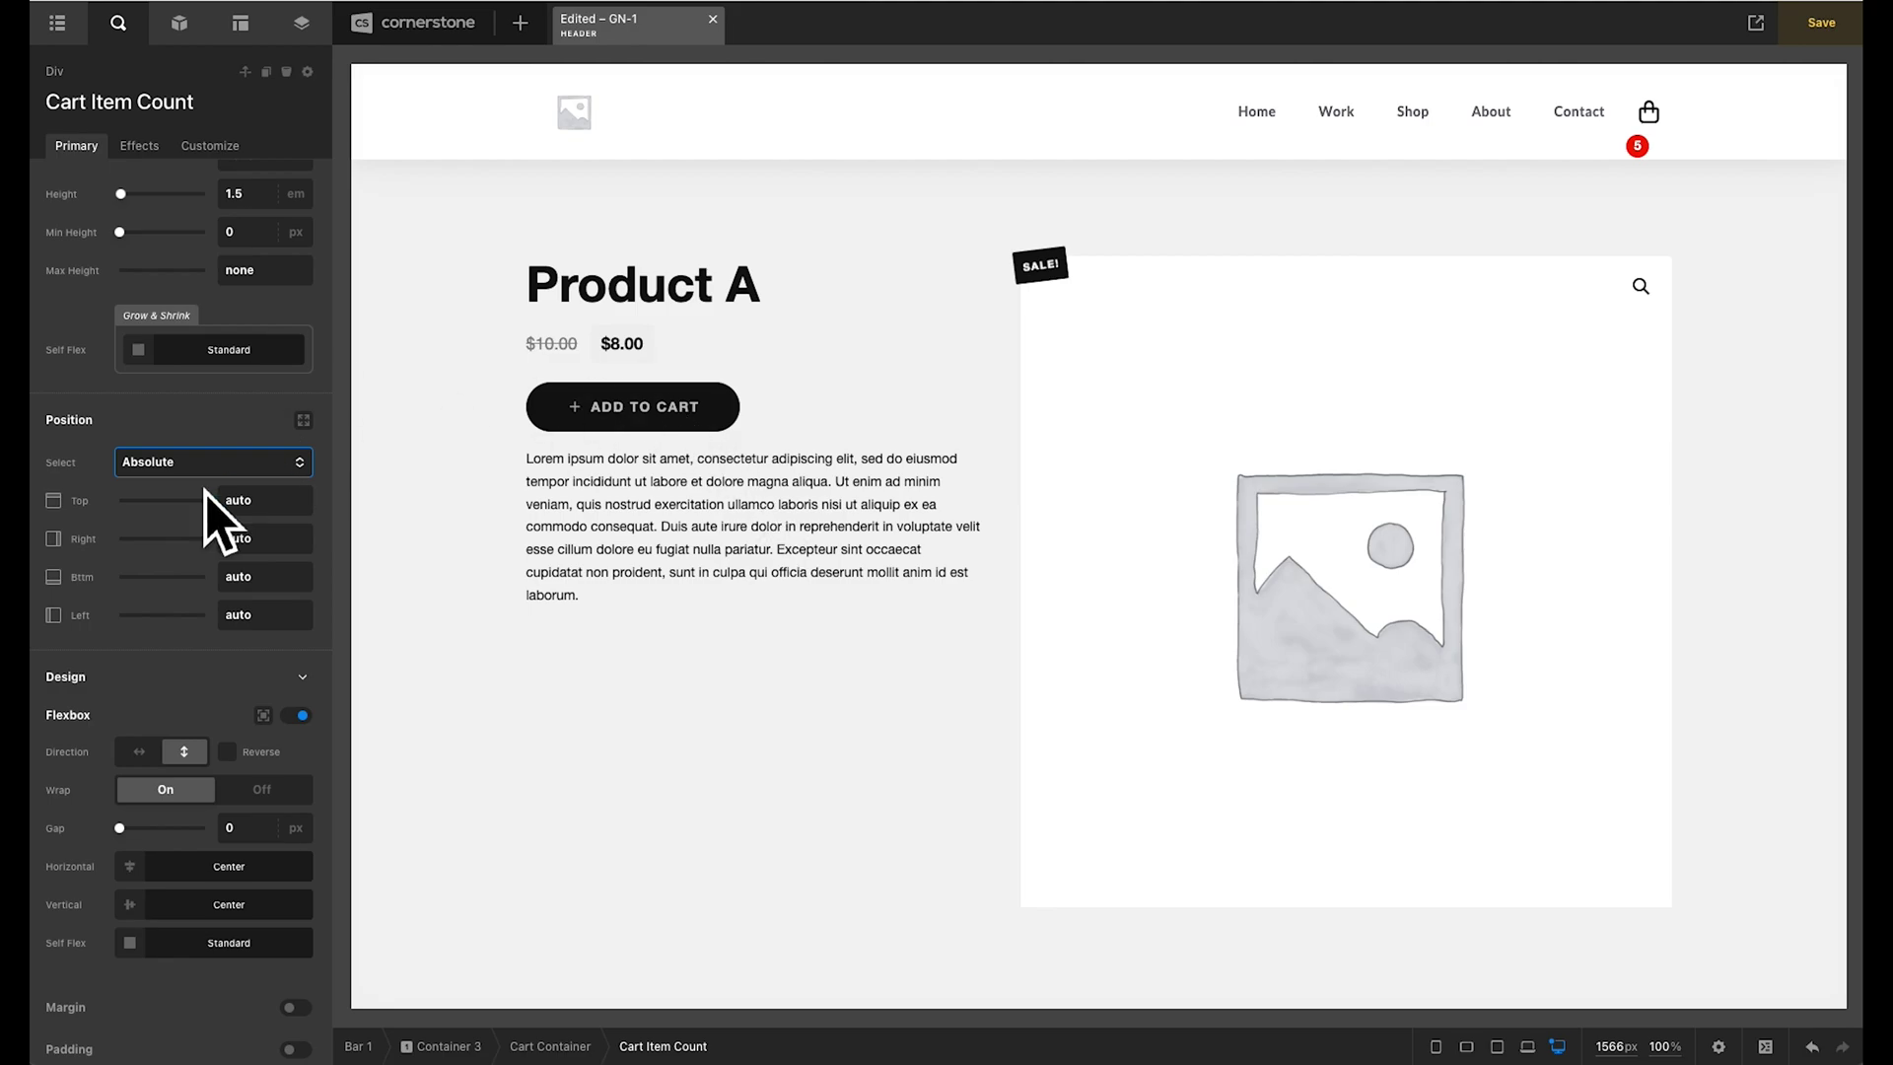
- Set the Cart Item Count div's top offset to 0 px
{"action": "left_click", "coordinate": [261, 501]}
{"action": "key", "text": "ctrl+a"}
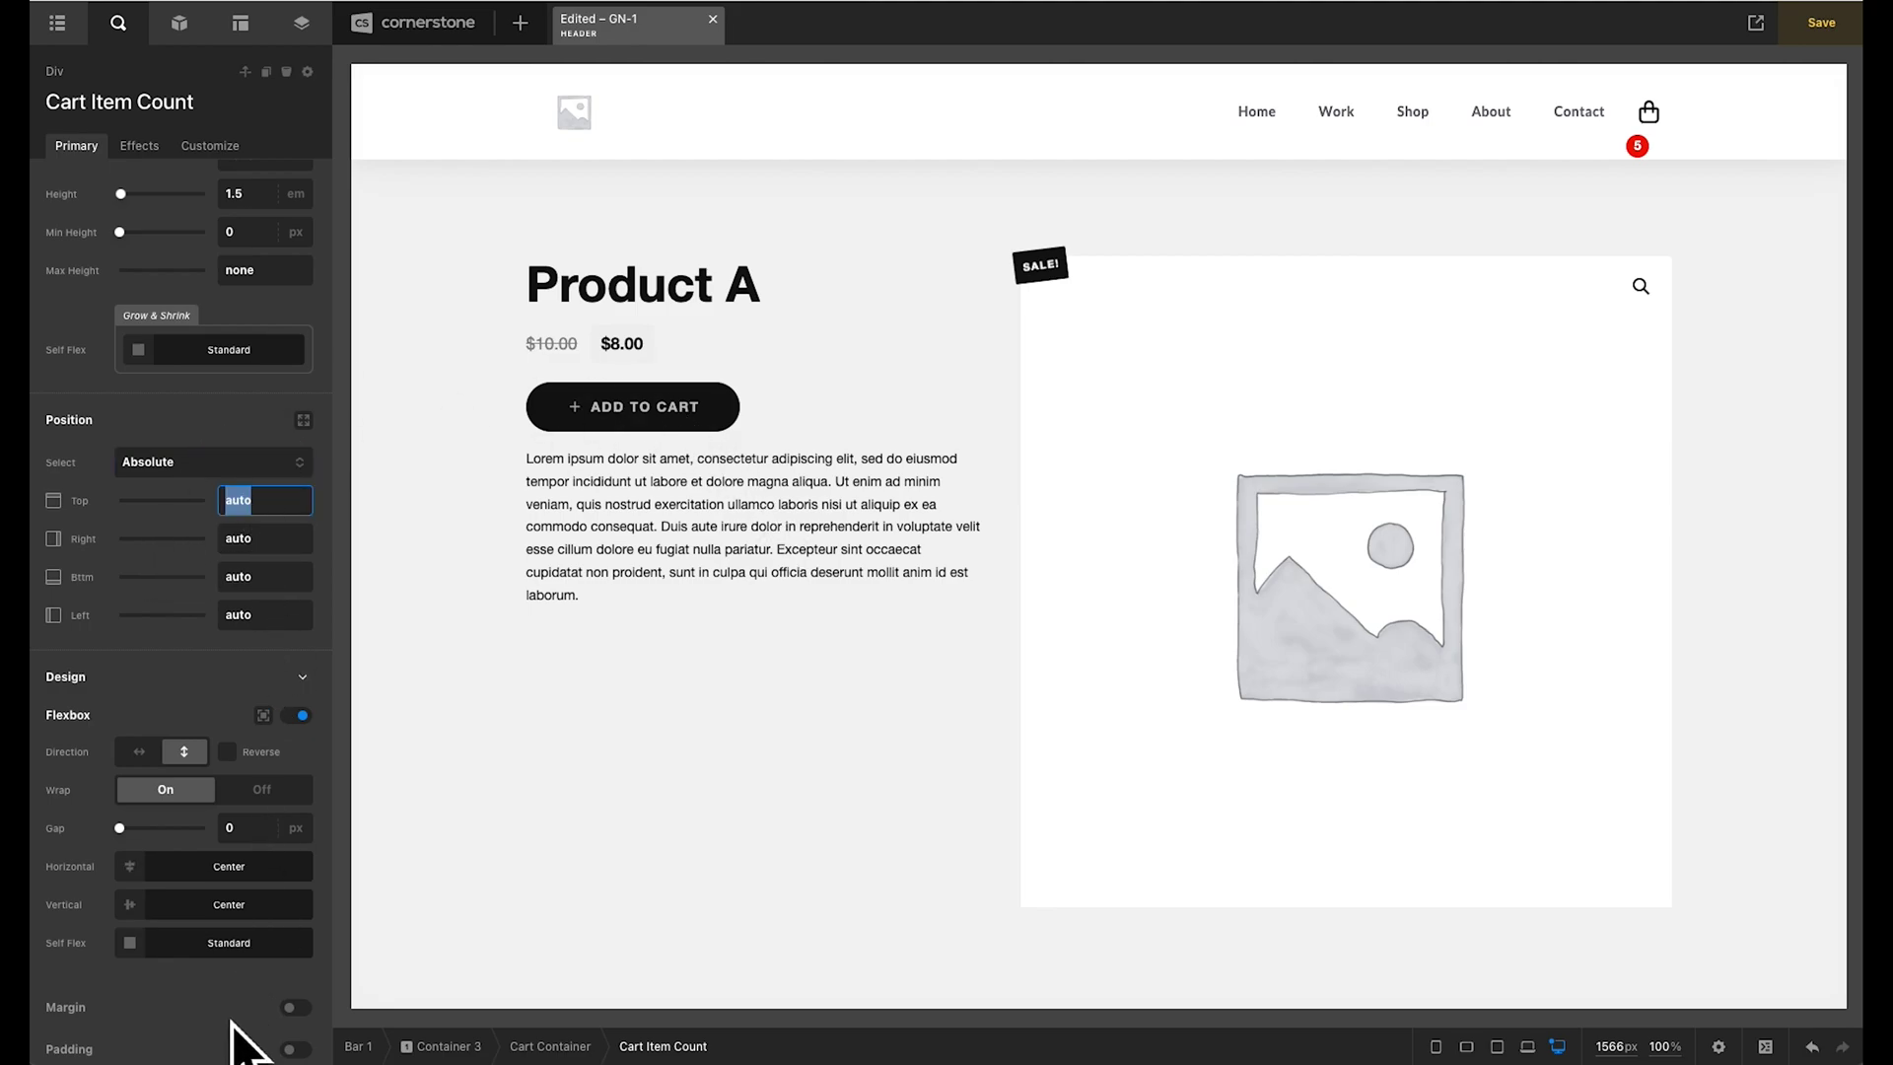
{"action": "type", "text": "0"}
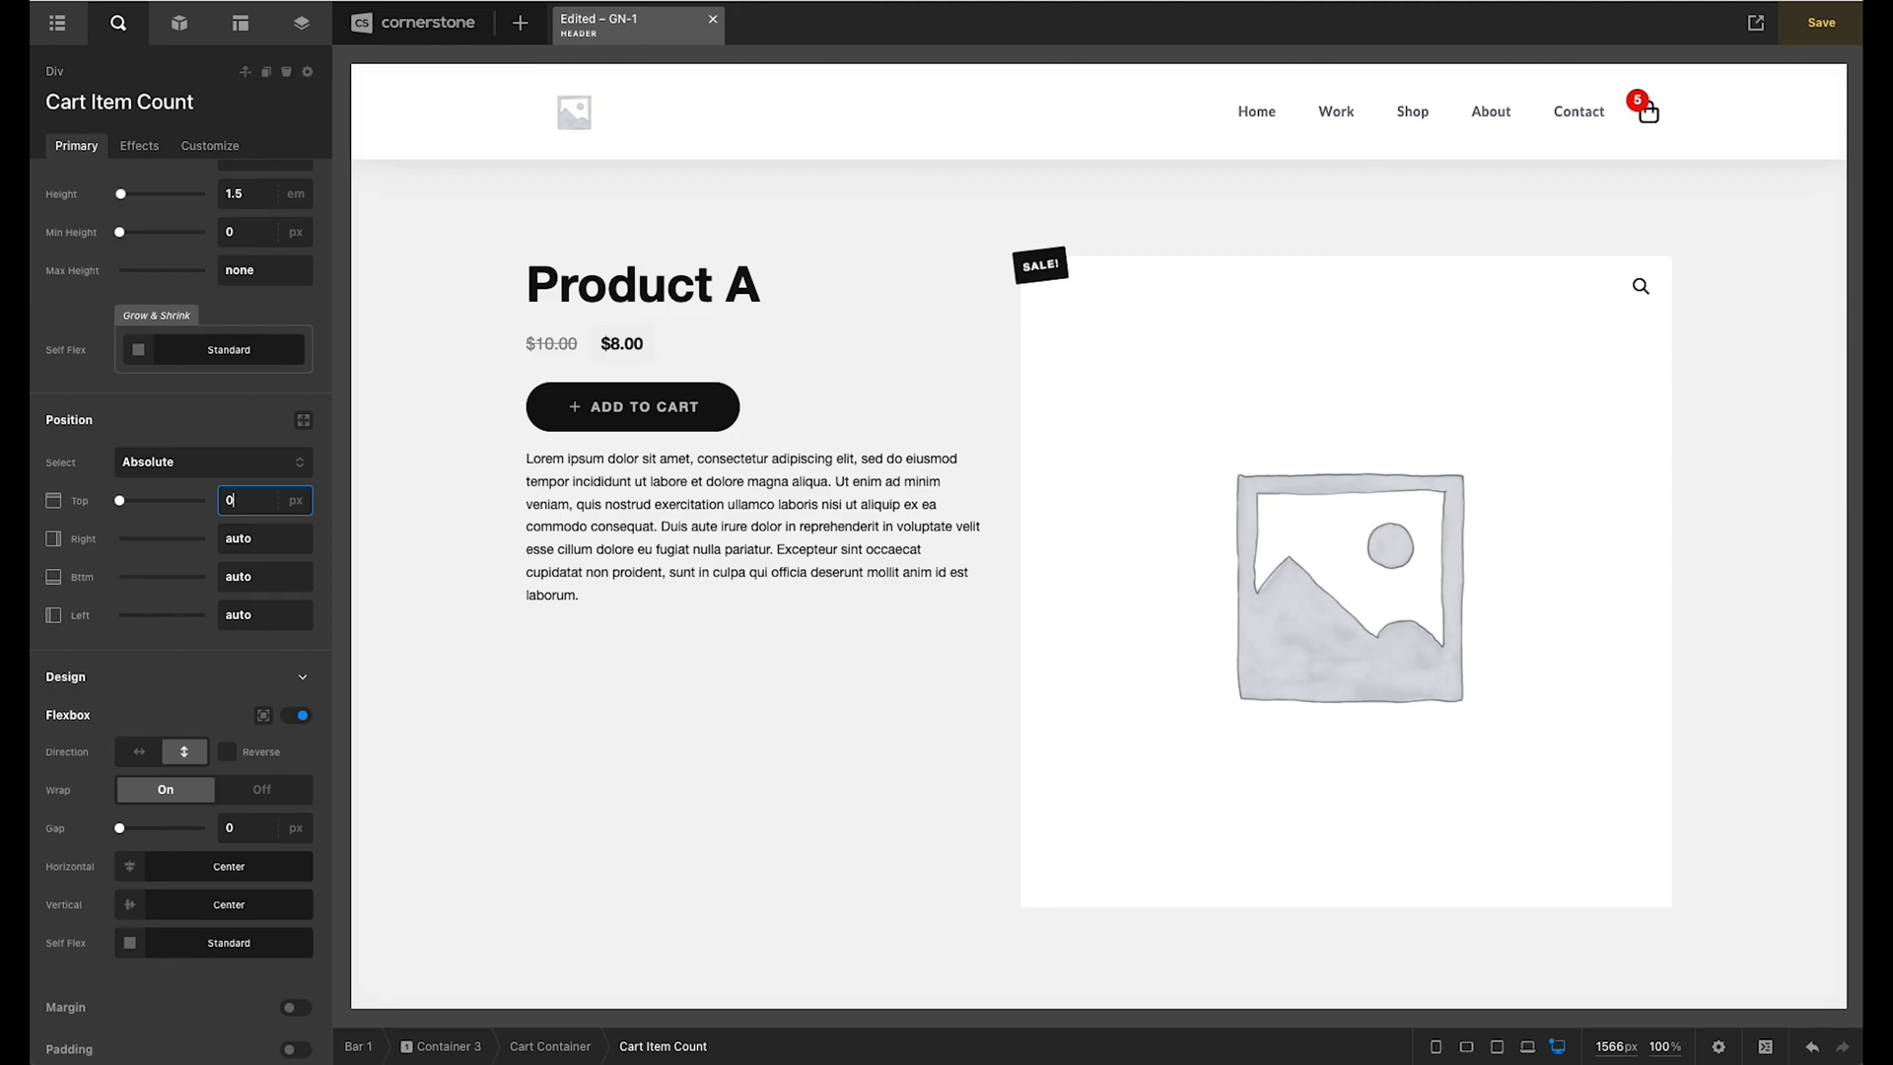
{"action": "key", "text": "Return"}
- Try a right offset of -5 px on the Cart Item Count div
{"action": "left_click", "coordinate": [264, 539]}
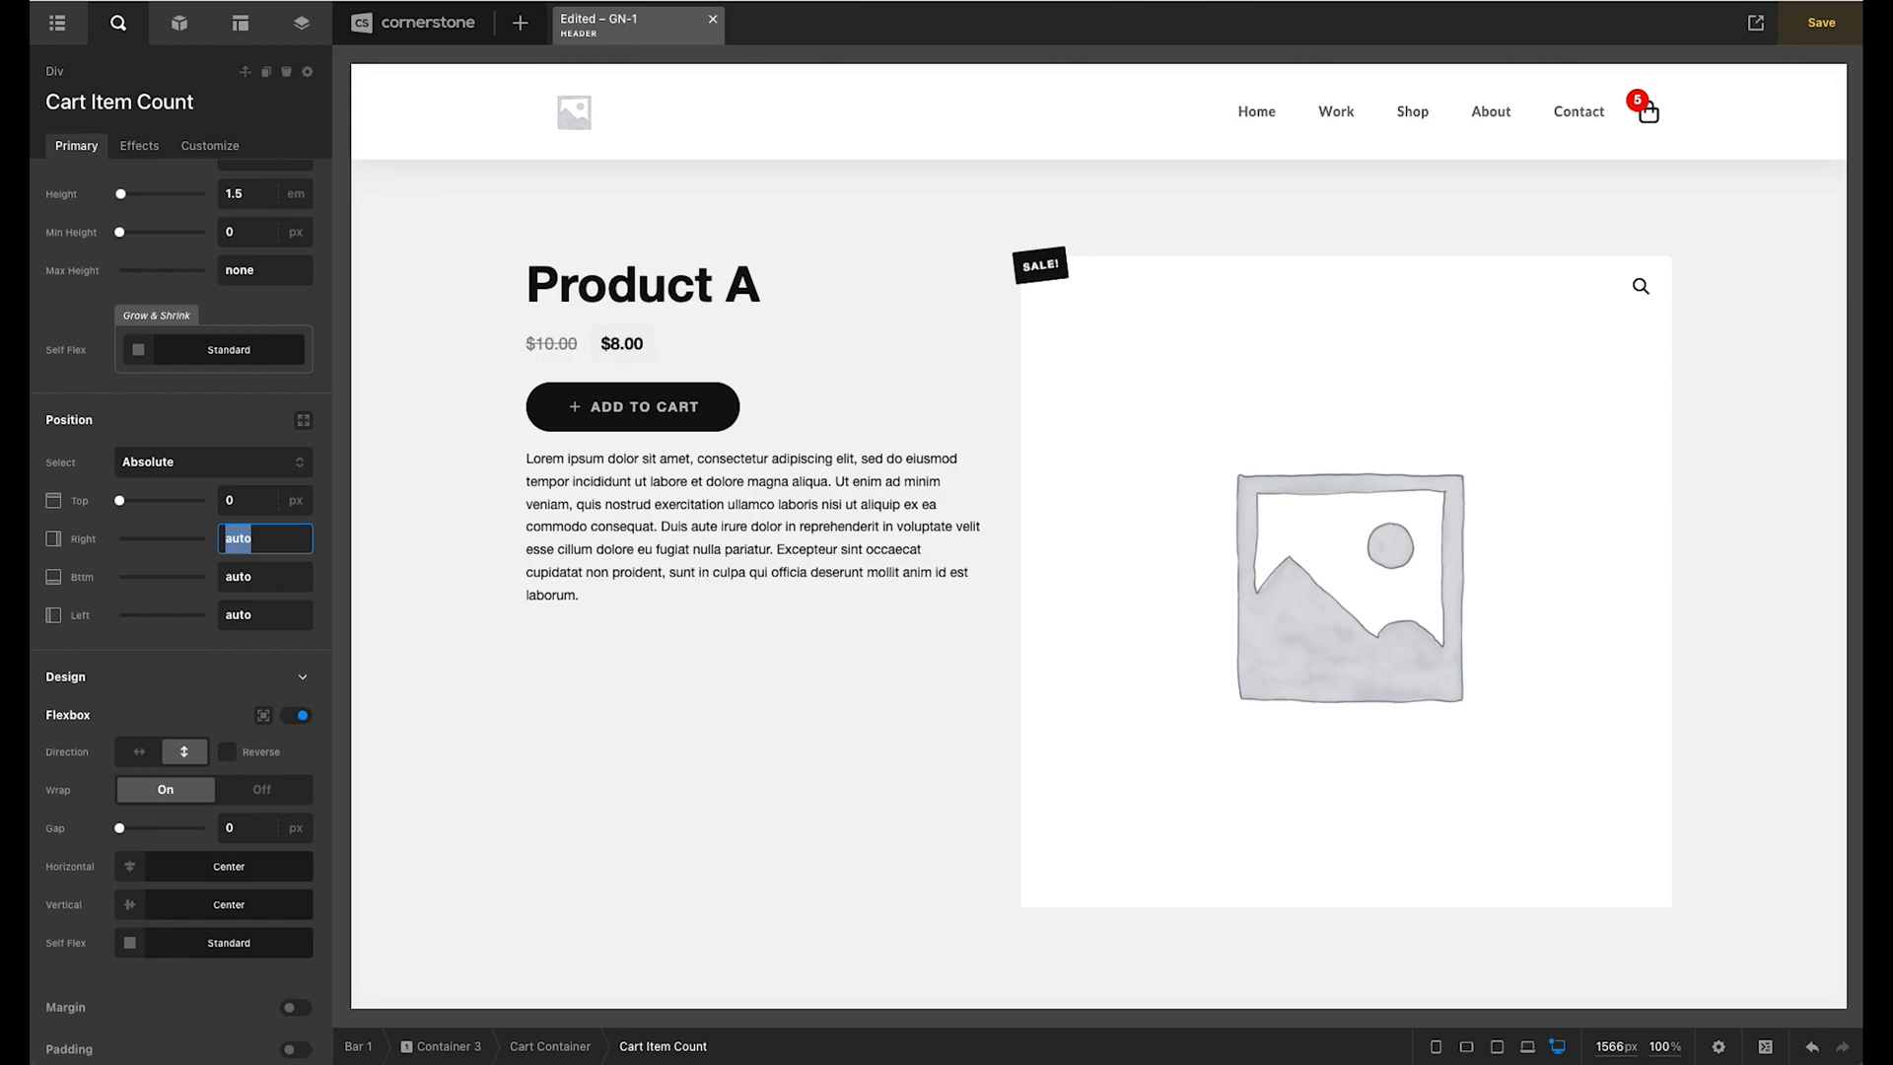
{"action": "type", "text": "0"}
{"action": "key", "text": "BackSpace"}
{"action": "type", "text": "-5"}
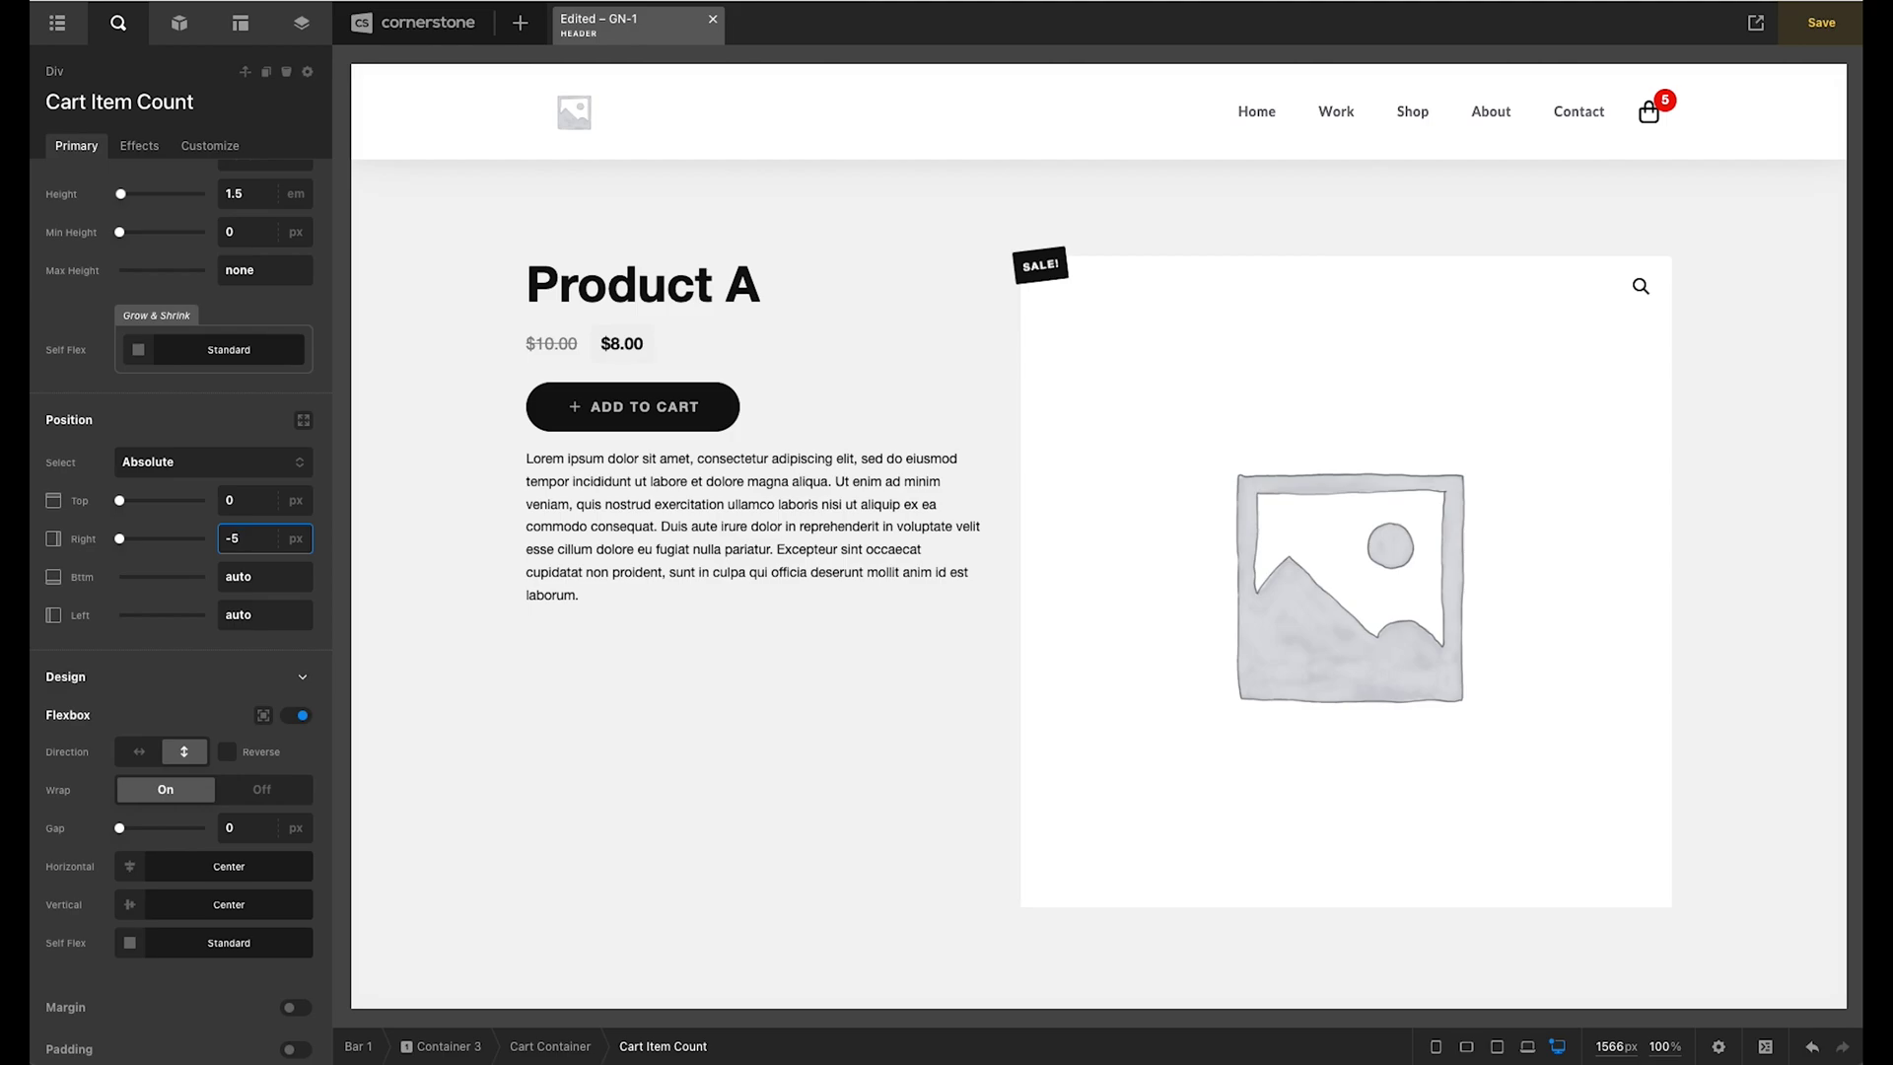
- Set the Cart Item Count div's right offset to 0 px and save the header
{"action": "key", "text": "ctrl+a"}
{"action": "type", "text": "0"}
{"action": "key", "text": "ctrl+s"}
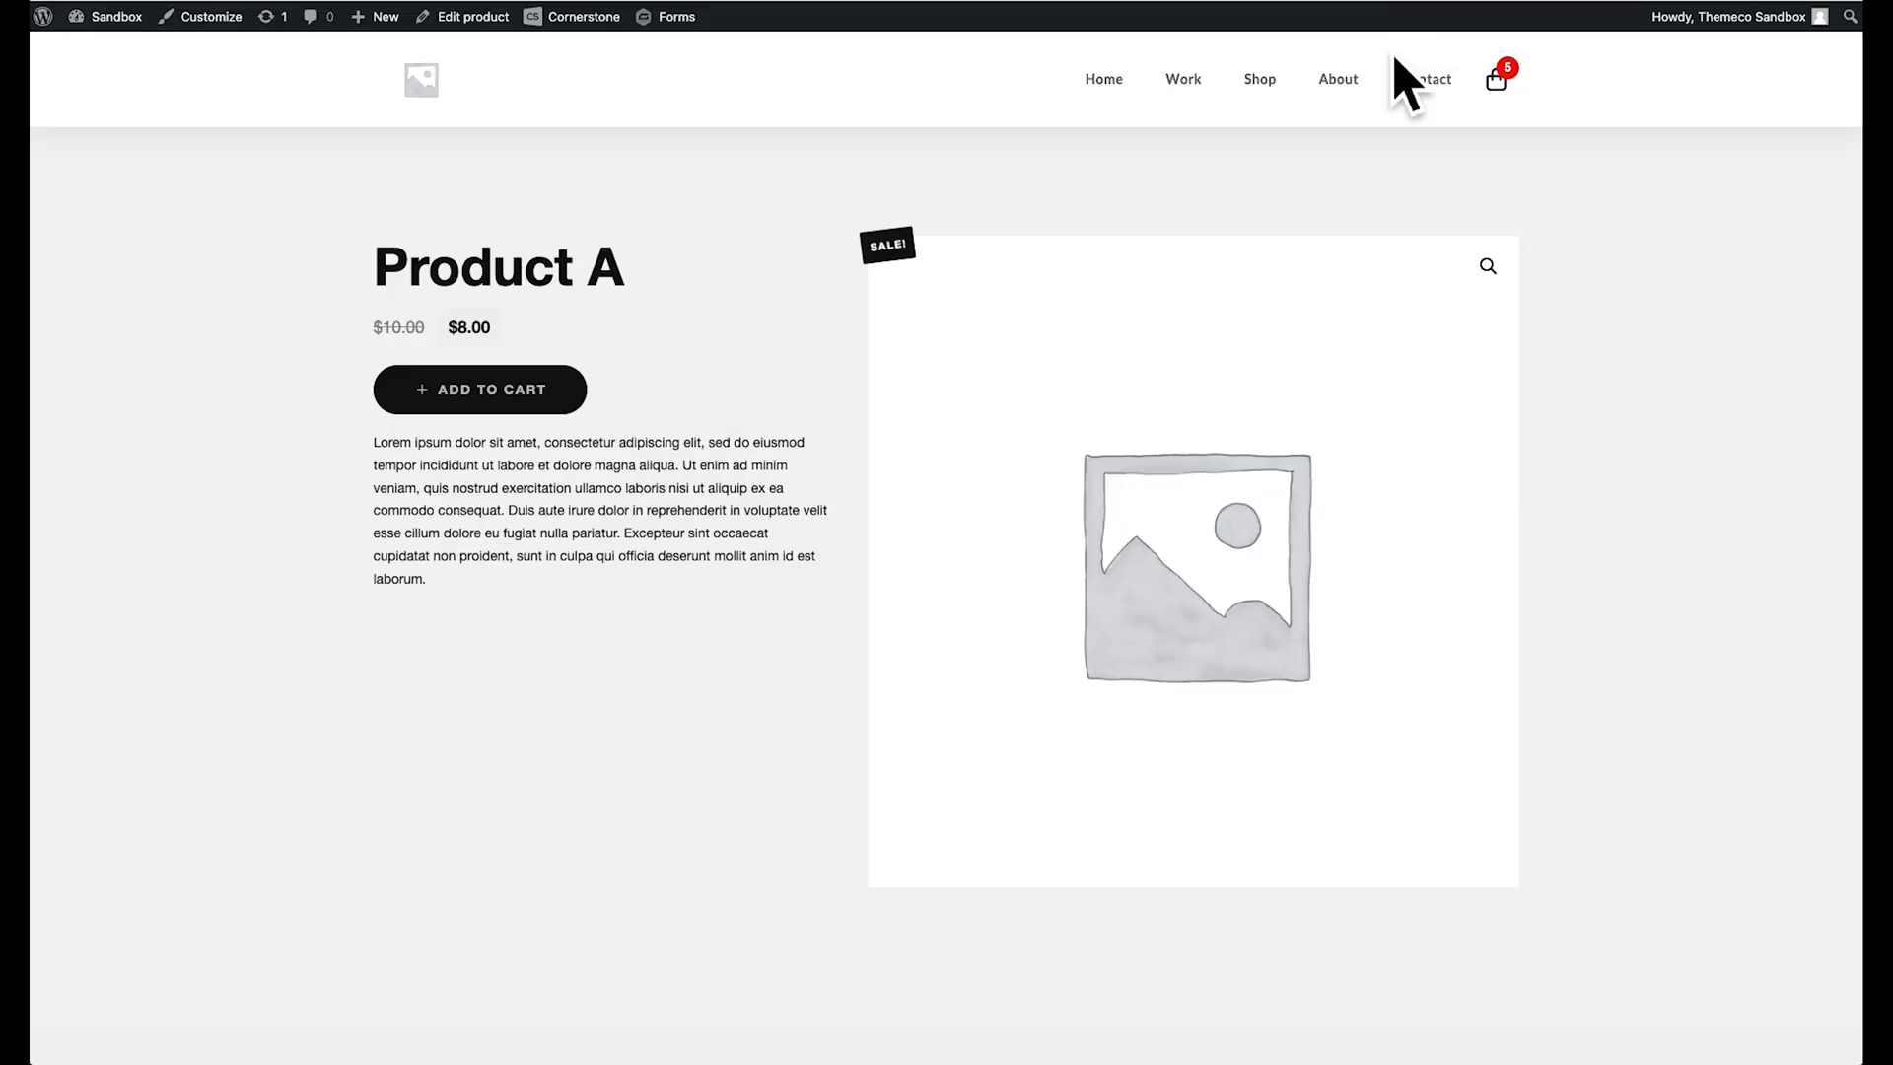
- Add Product A to the cart on the live product page and test whether the off-canvas cart opens from the cart icon and count badge
{"action": "left_click", "coordinate": [475, 399]}
{"action": "left_click", "coordinate": [1508, 106]}
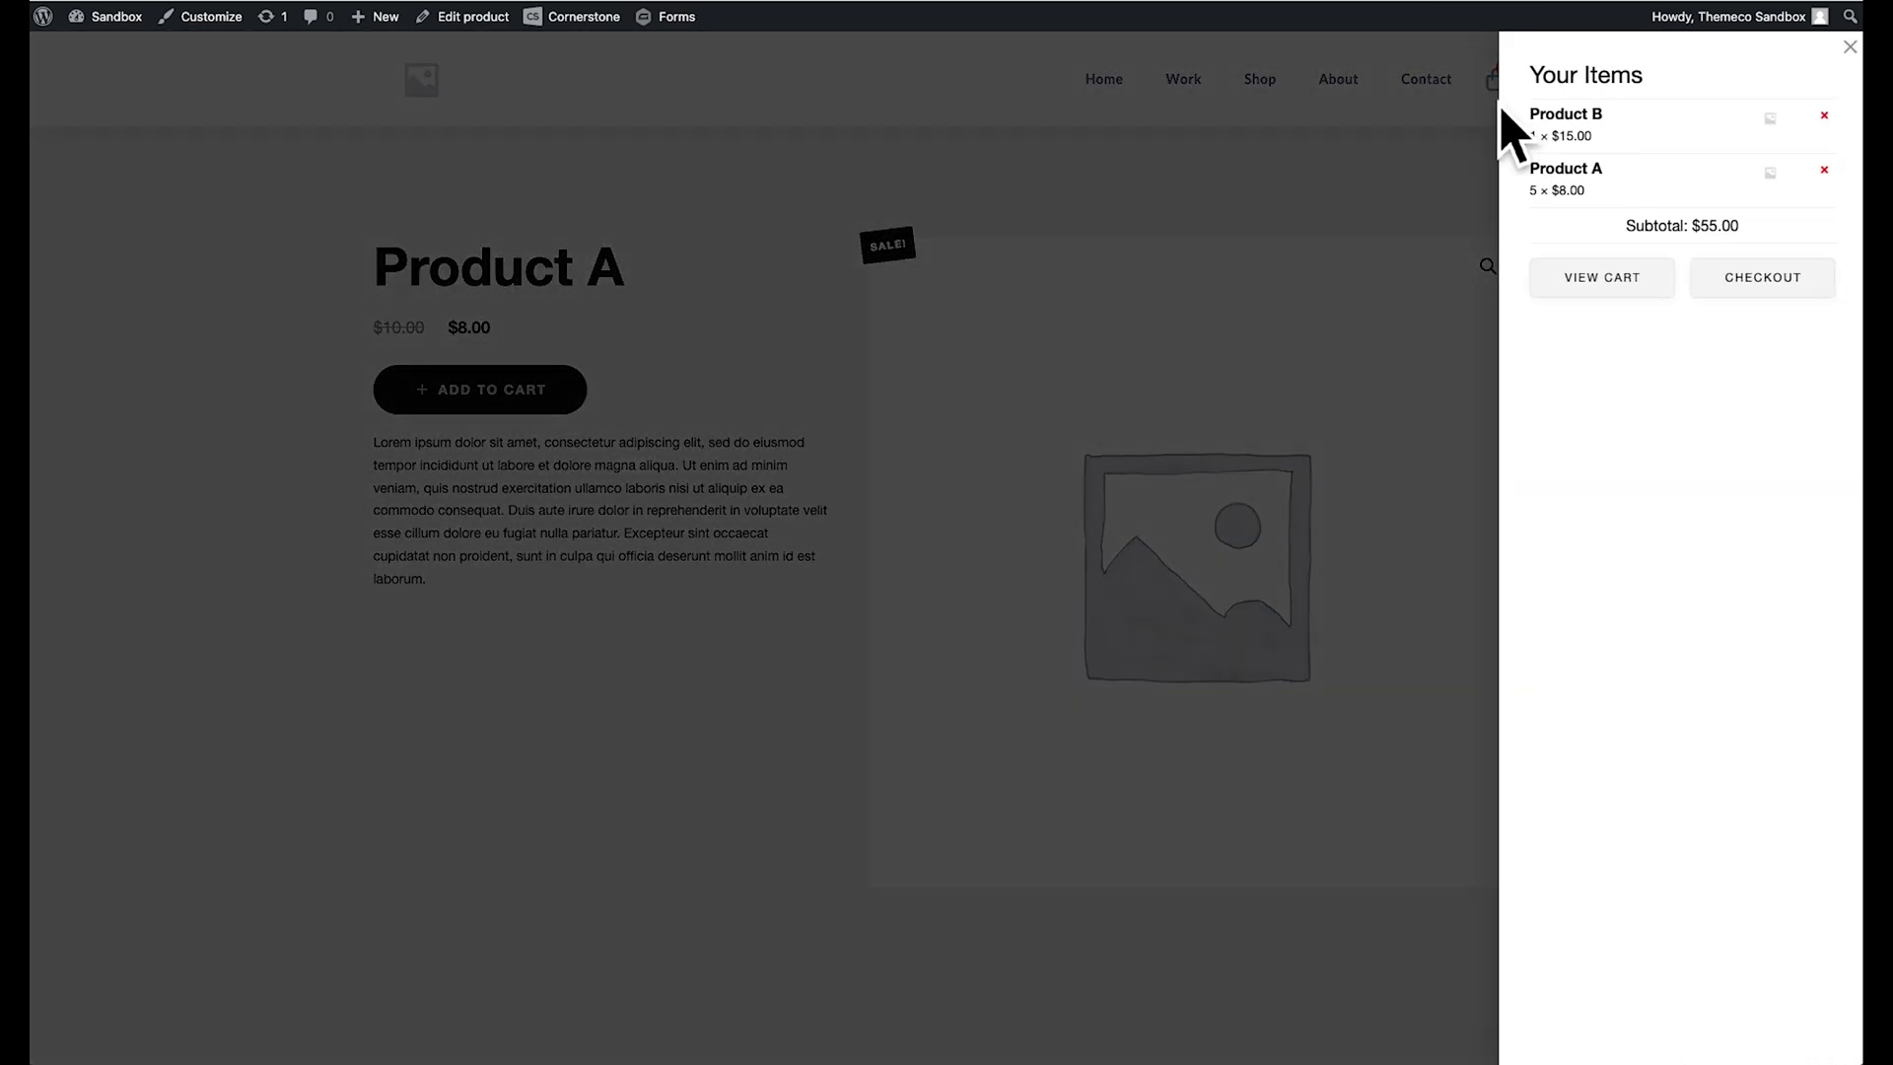
{"action": "left_click", "coordinate": [1504, 111]}
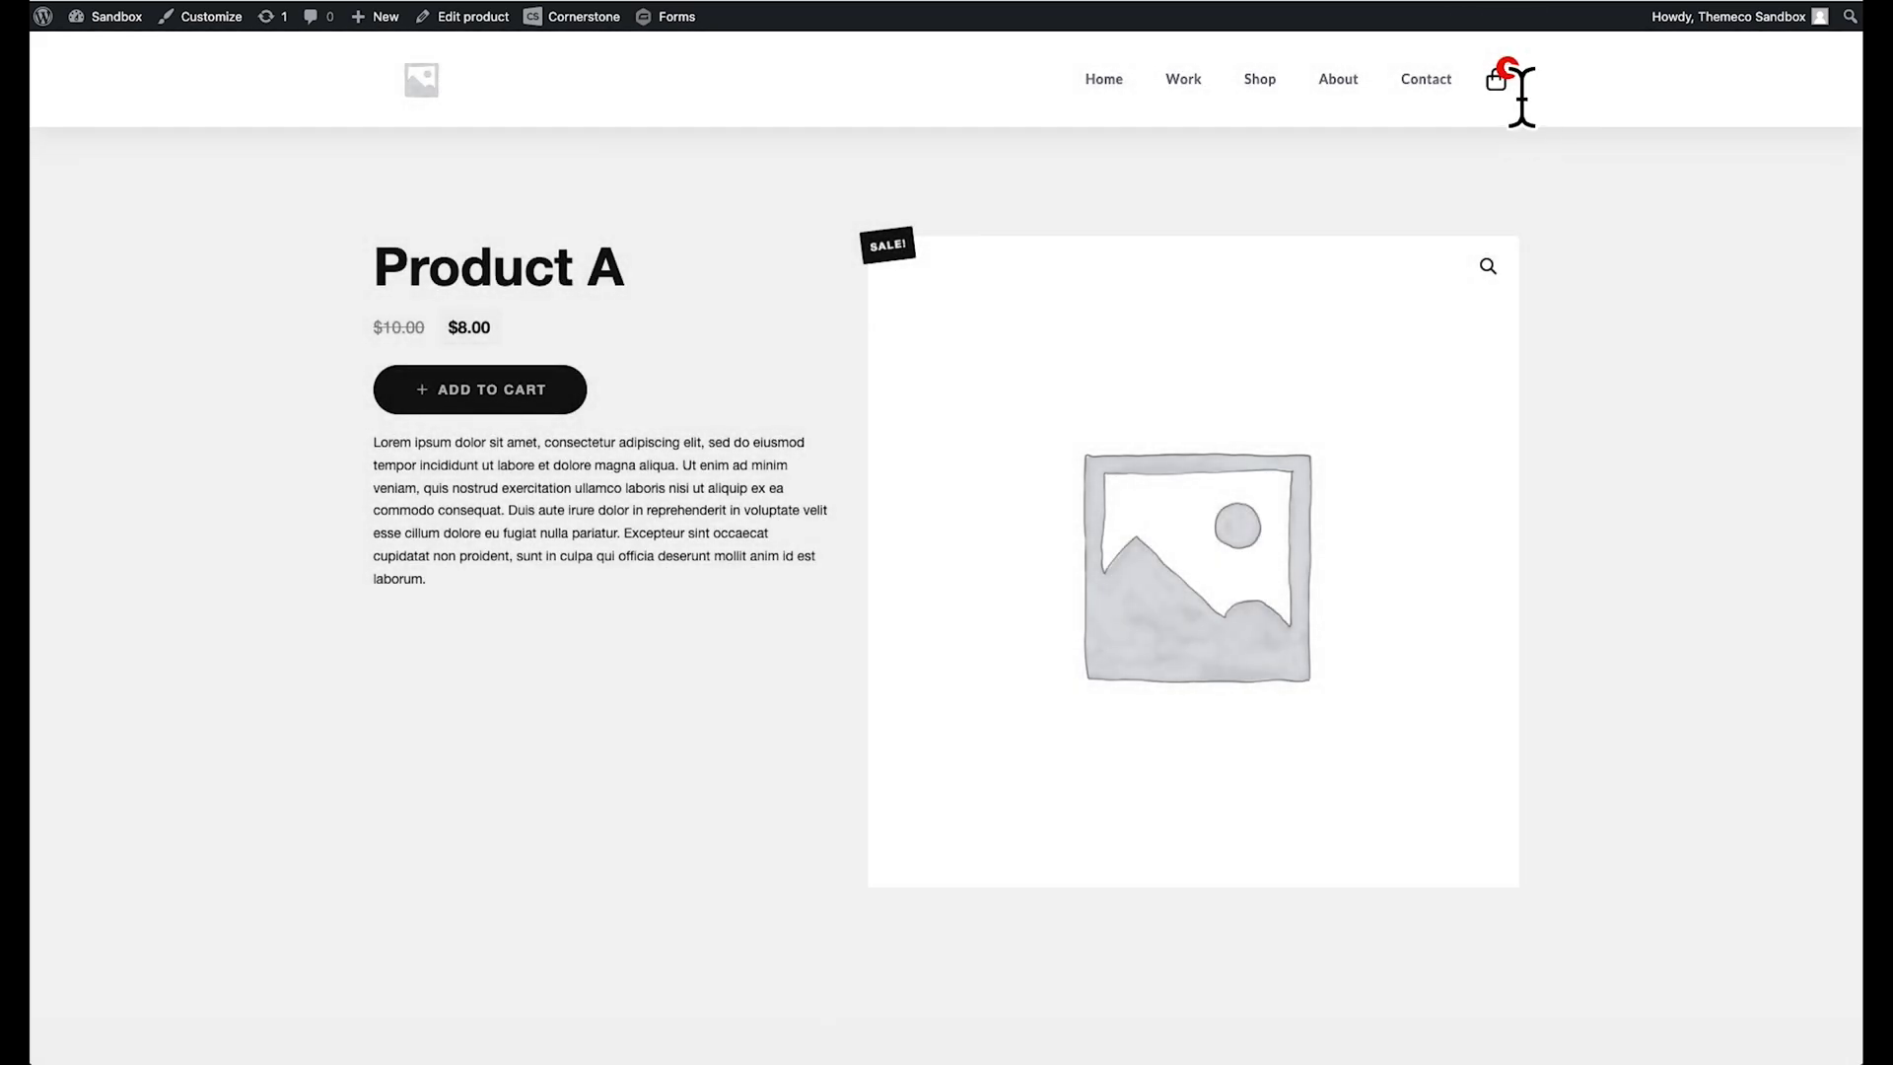
{"action": "left_click", "coordinate": [1510, 88]}
{"action": "left_click", "coordinate": [1511, 103]}
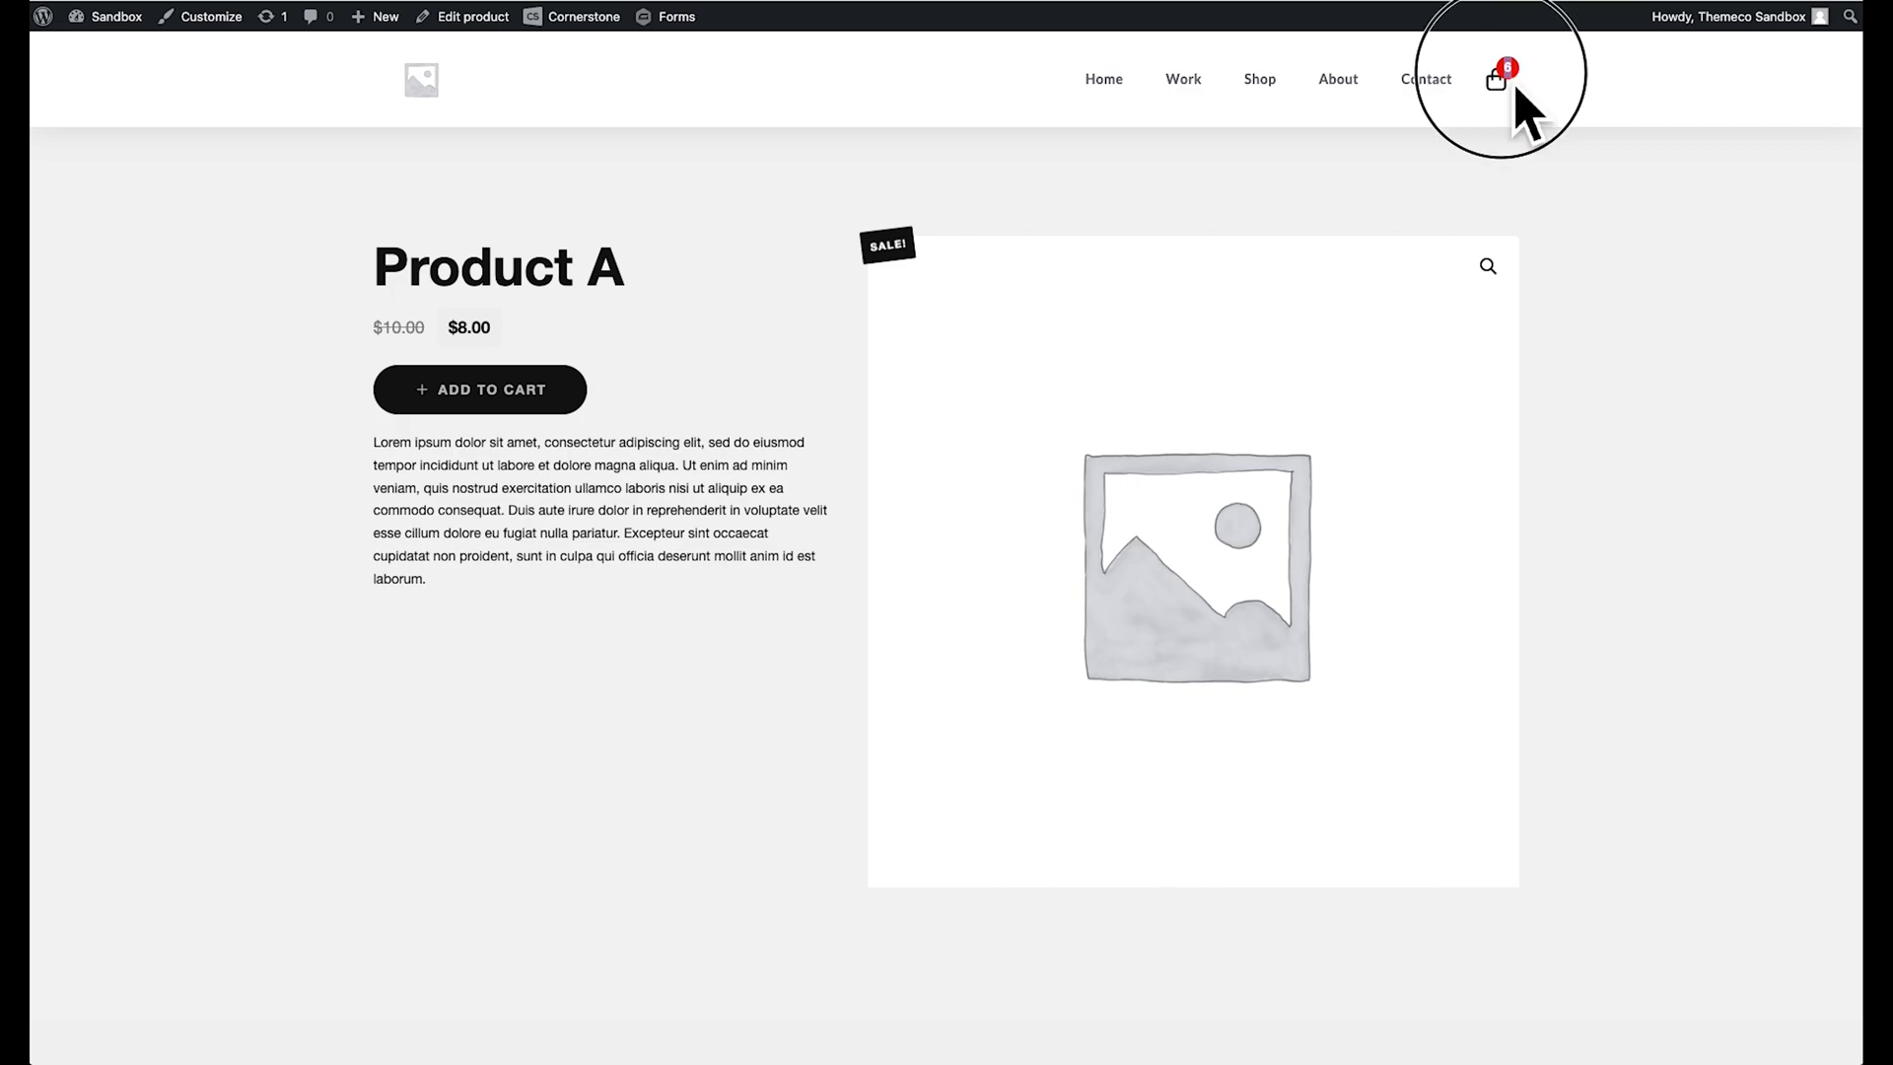
{"action": "left_click", "coordinate": [1503, 98]}
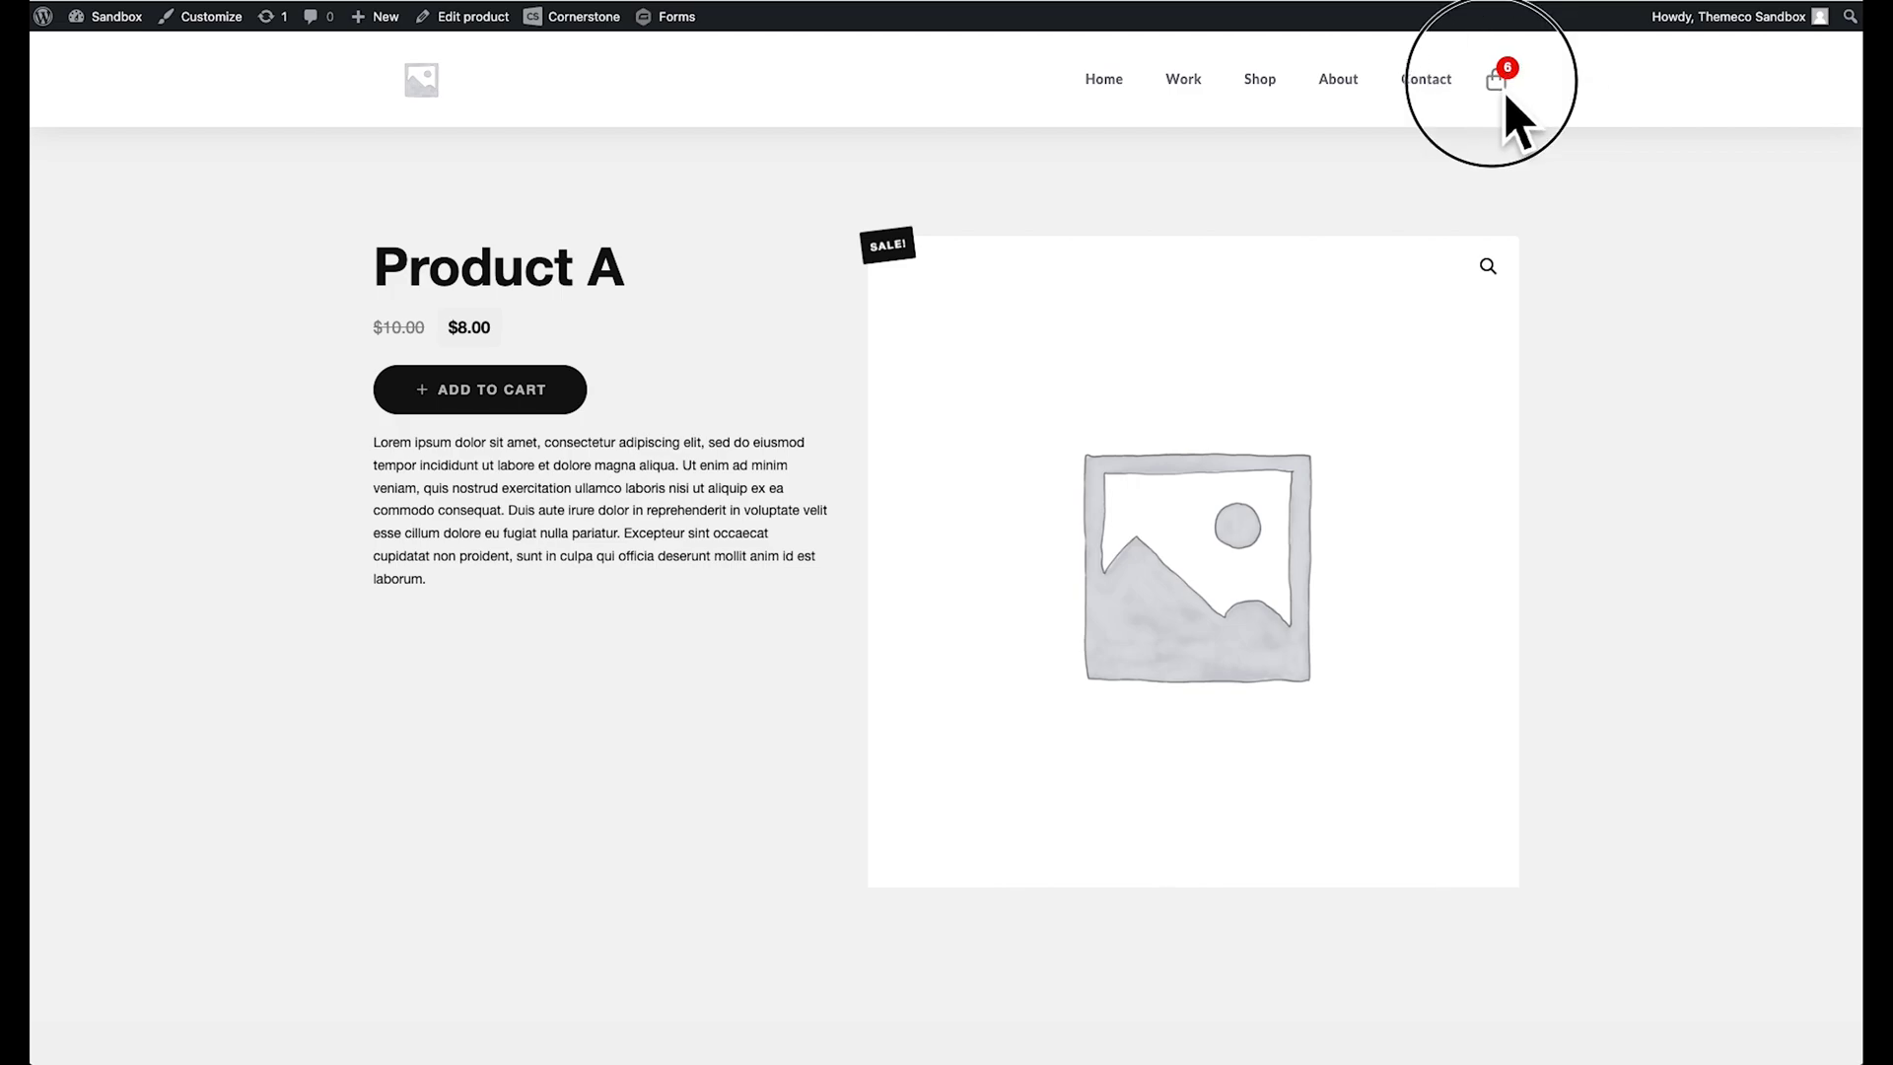
{"action": "left_click", "coordinate": [1501, 100]}
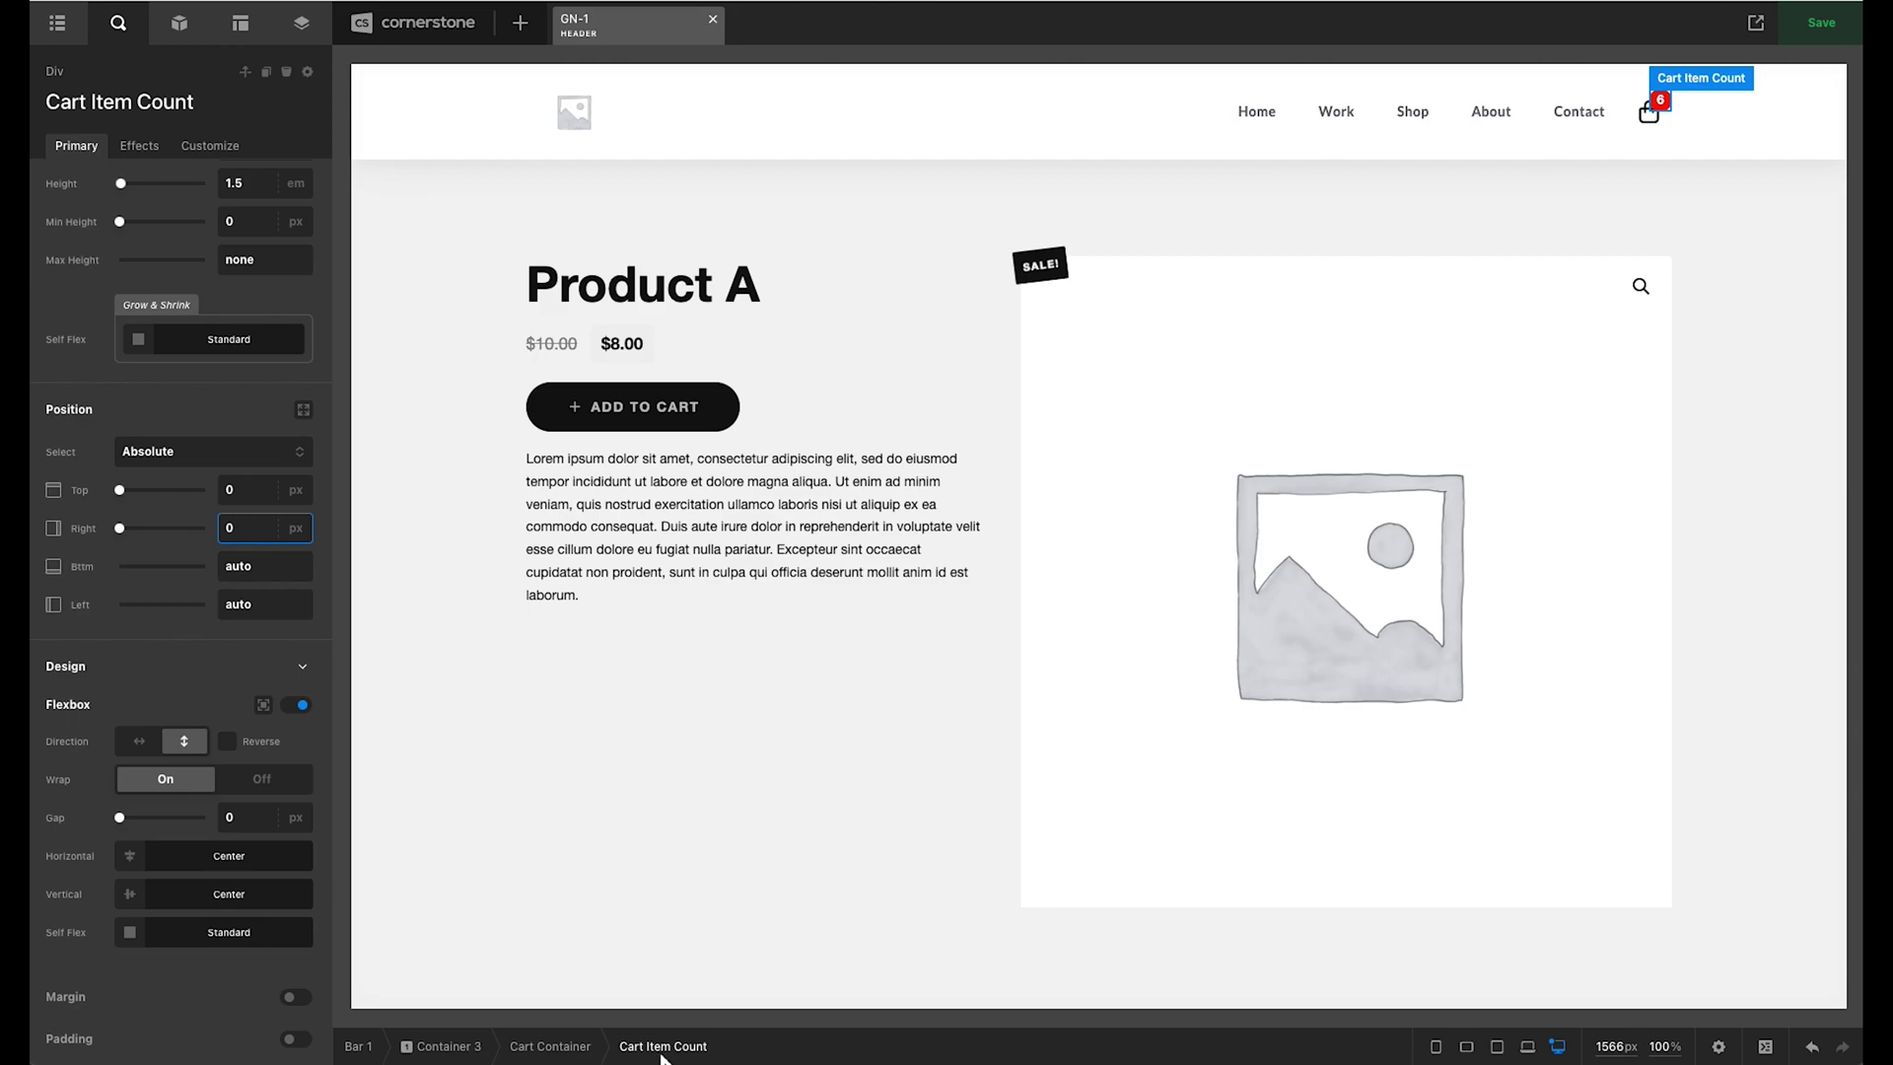
- Set No Pointer Events to All Content on the Cart Item Count div and save the header
{"action": "scroll", "coordinate": [226, 838], "scroll_direction": "up", "scroll_amount": 6}
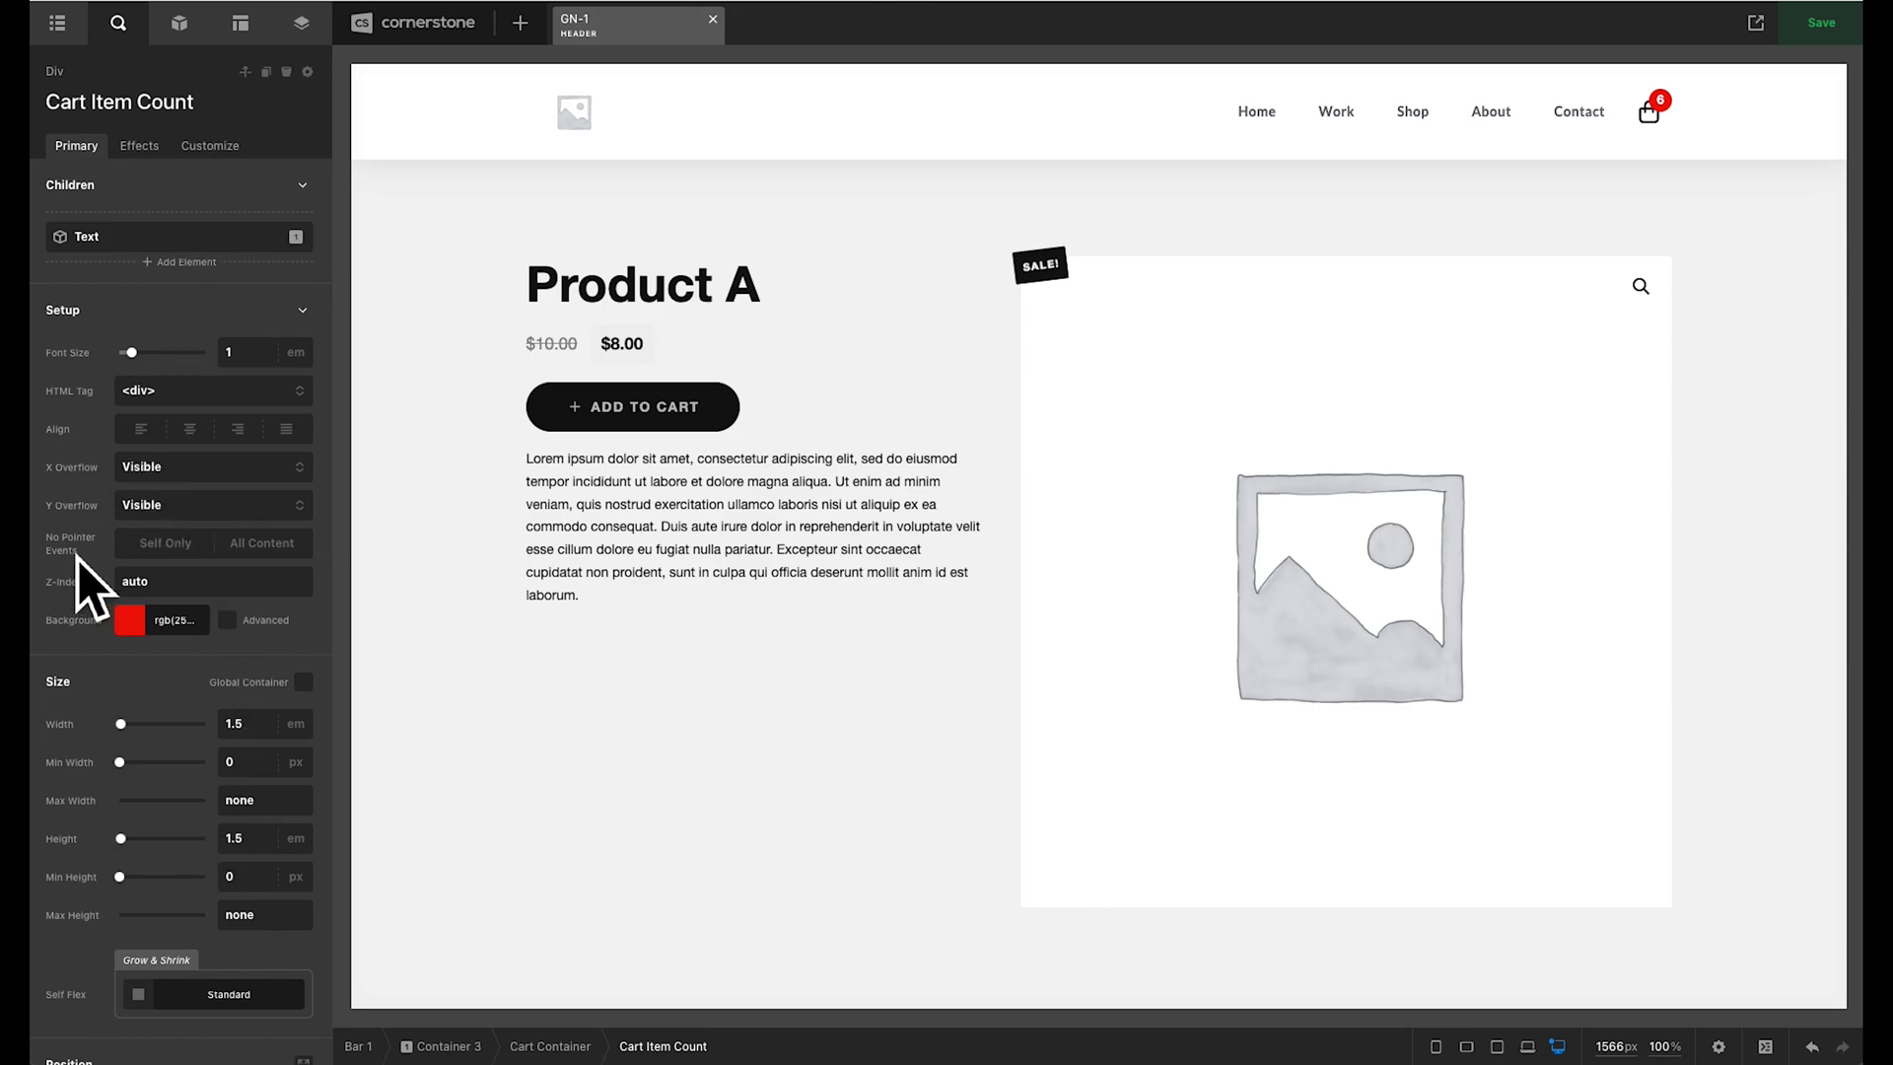
{"action": "left_click", "coordinate": [251, 547]}
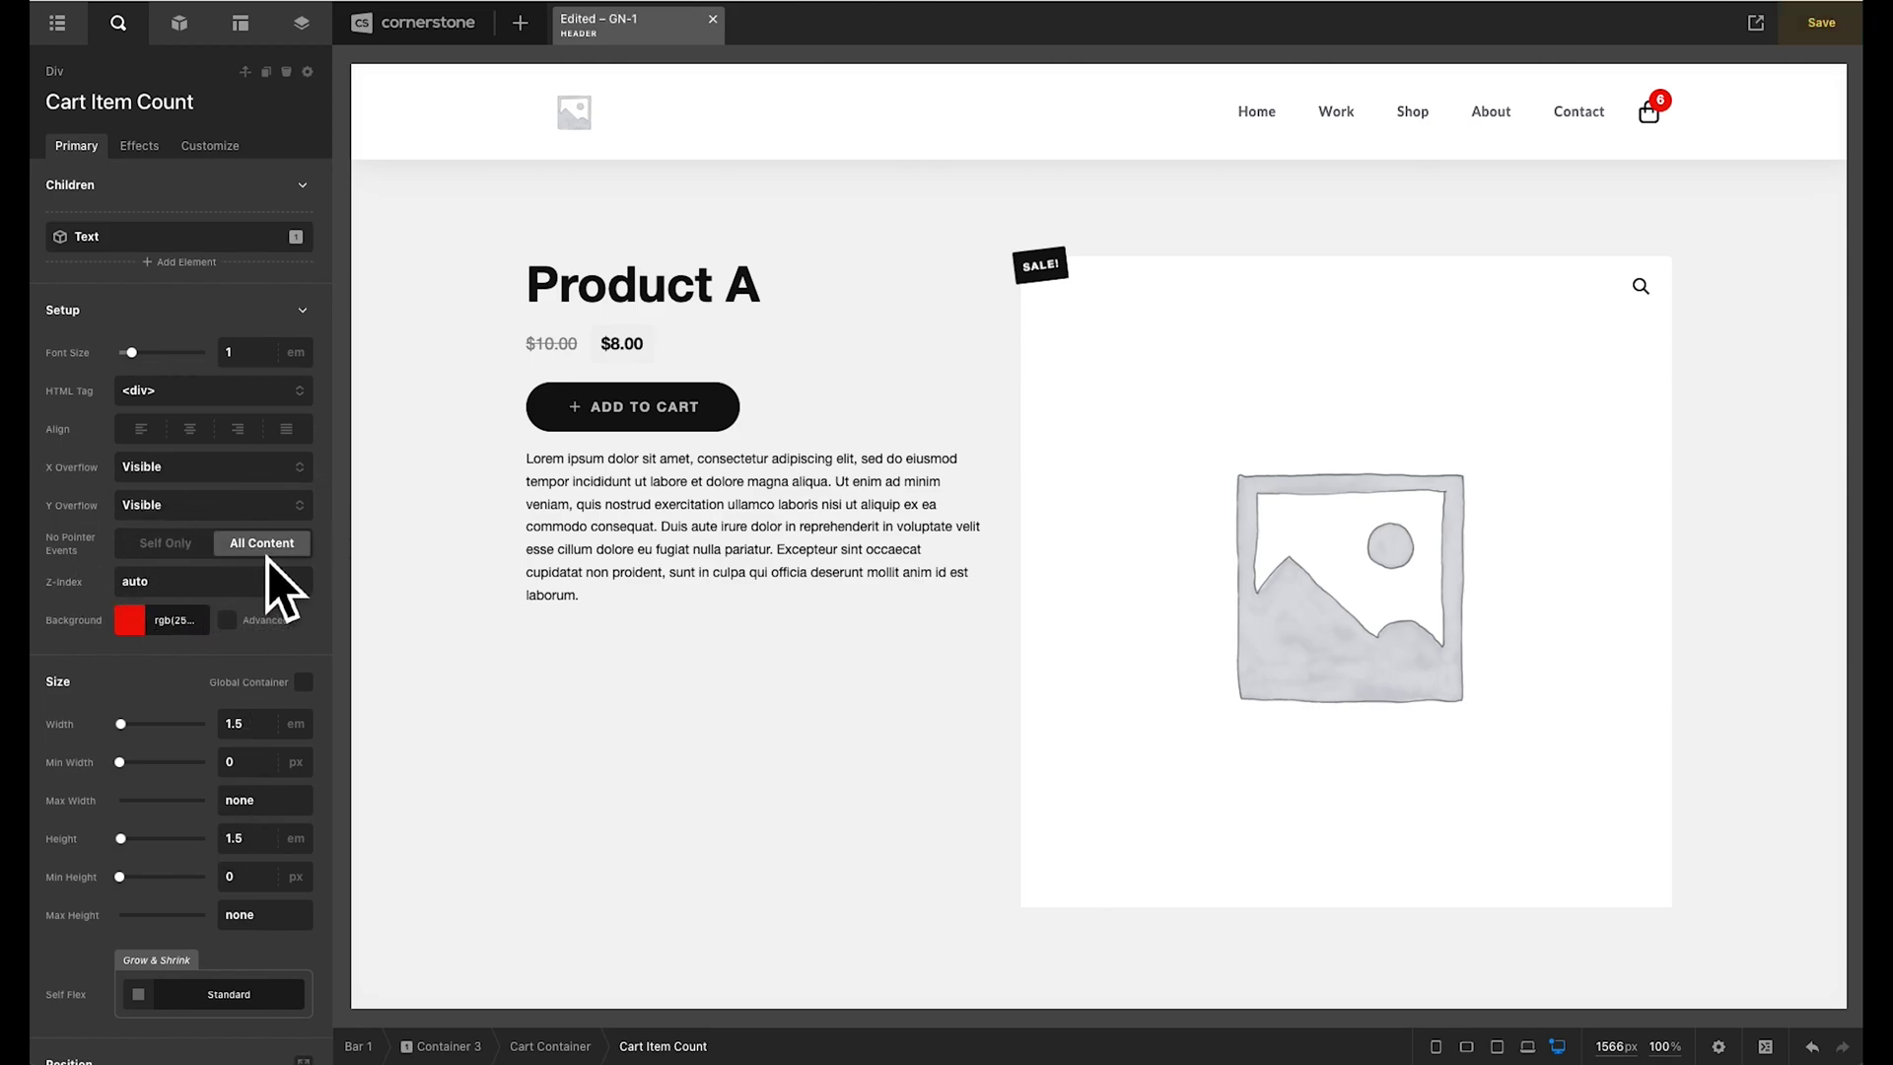
{"action": "key", "text": "ctrl+s"}
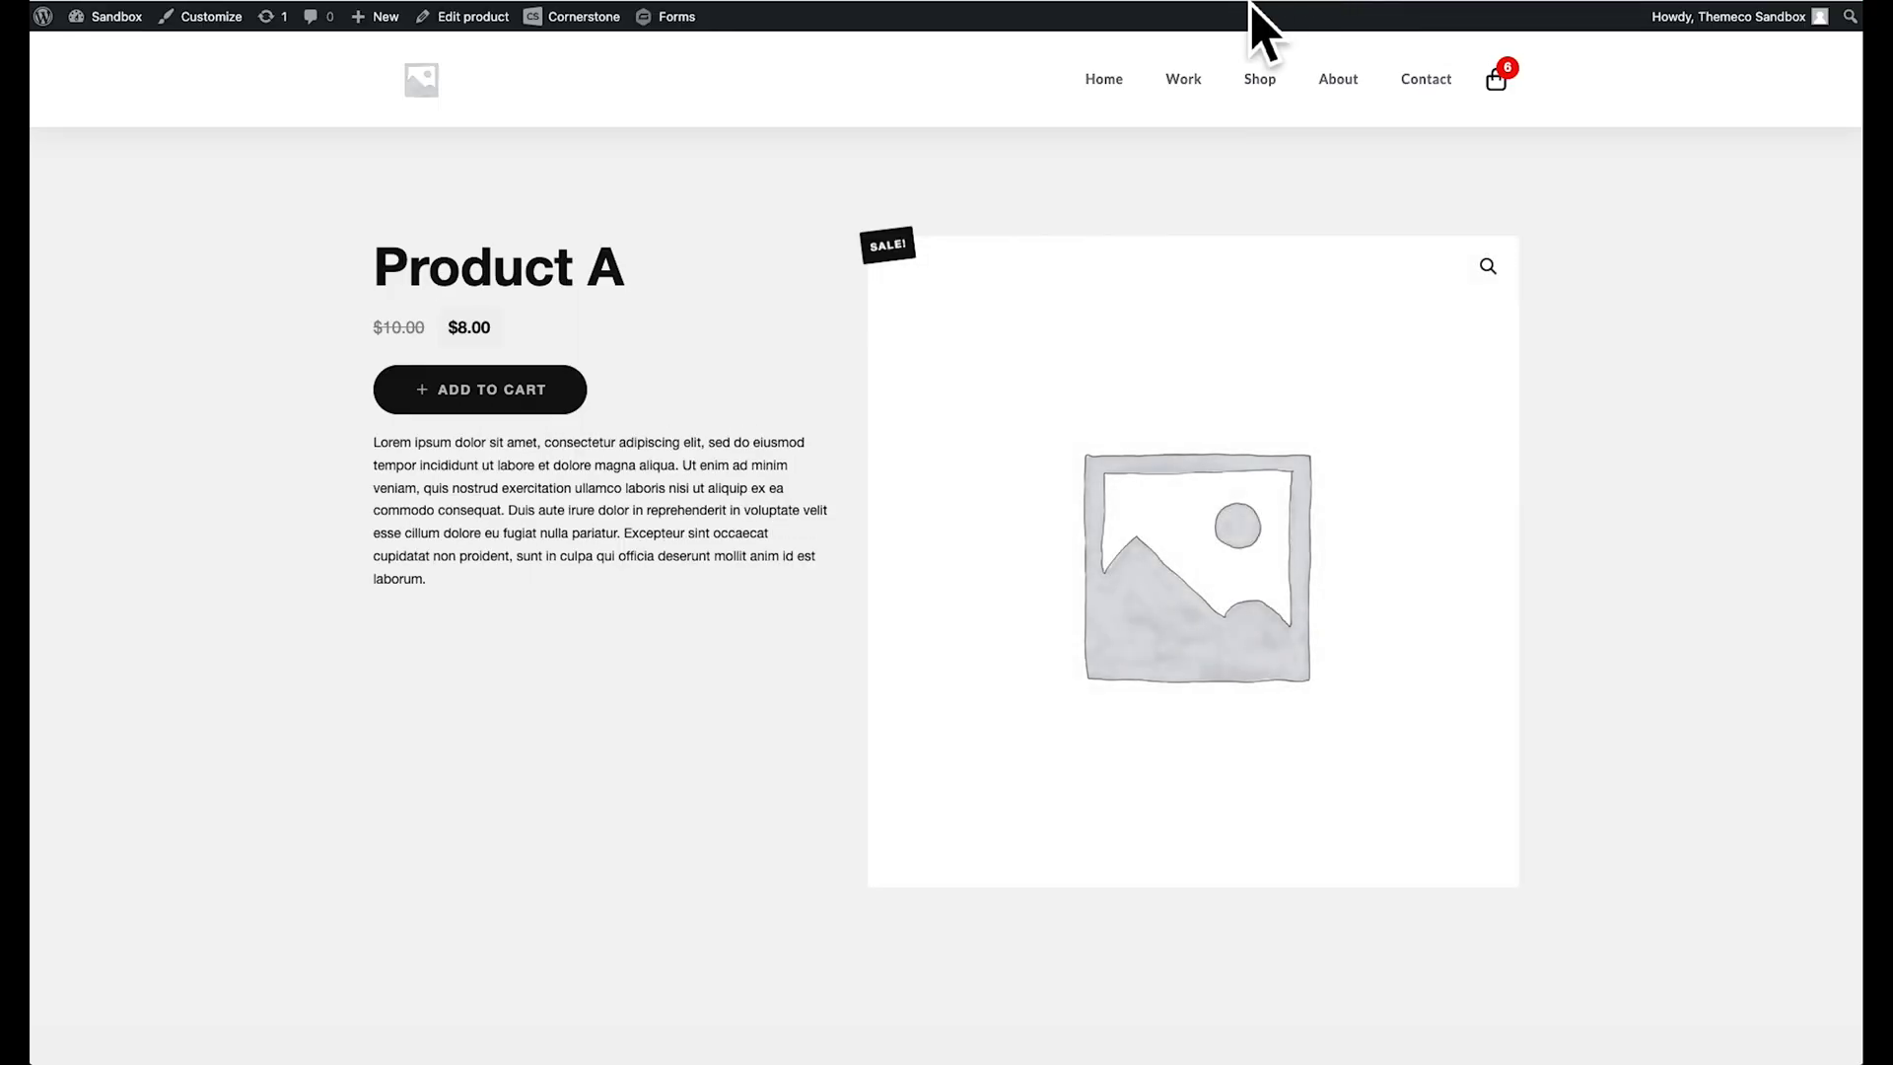
- Add another Product A on the live page and retest opening and closing the off-canvas cart through the count badge
{"action": "left_click", "coordinate": [493, 407]}
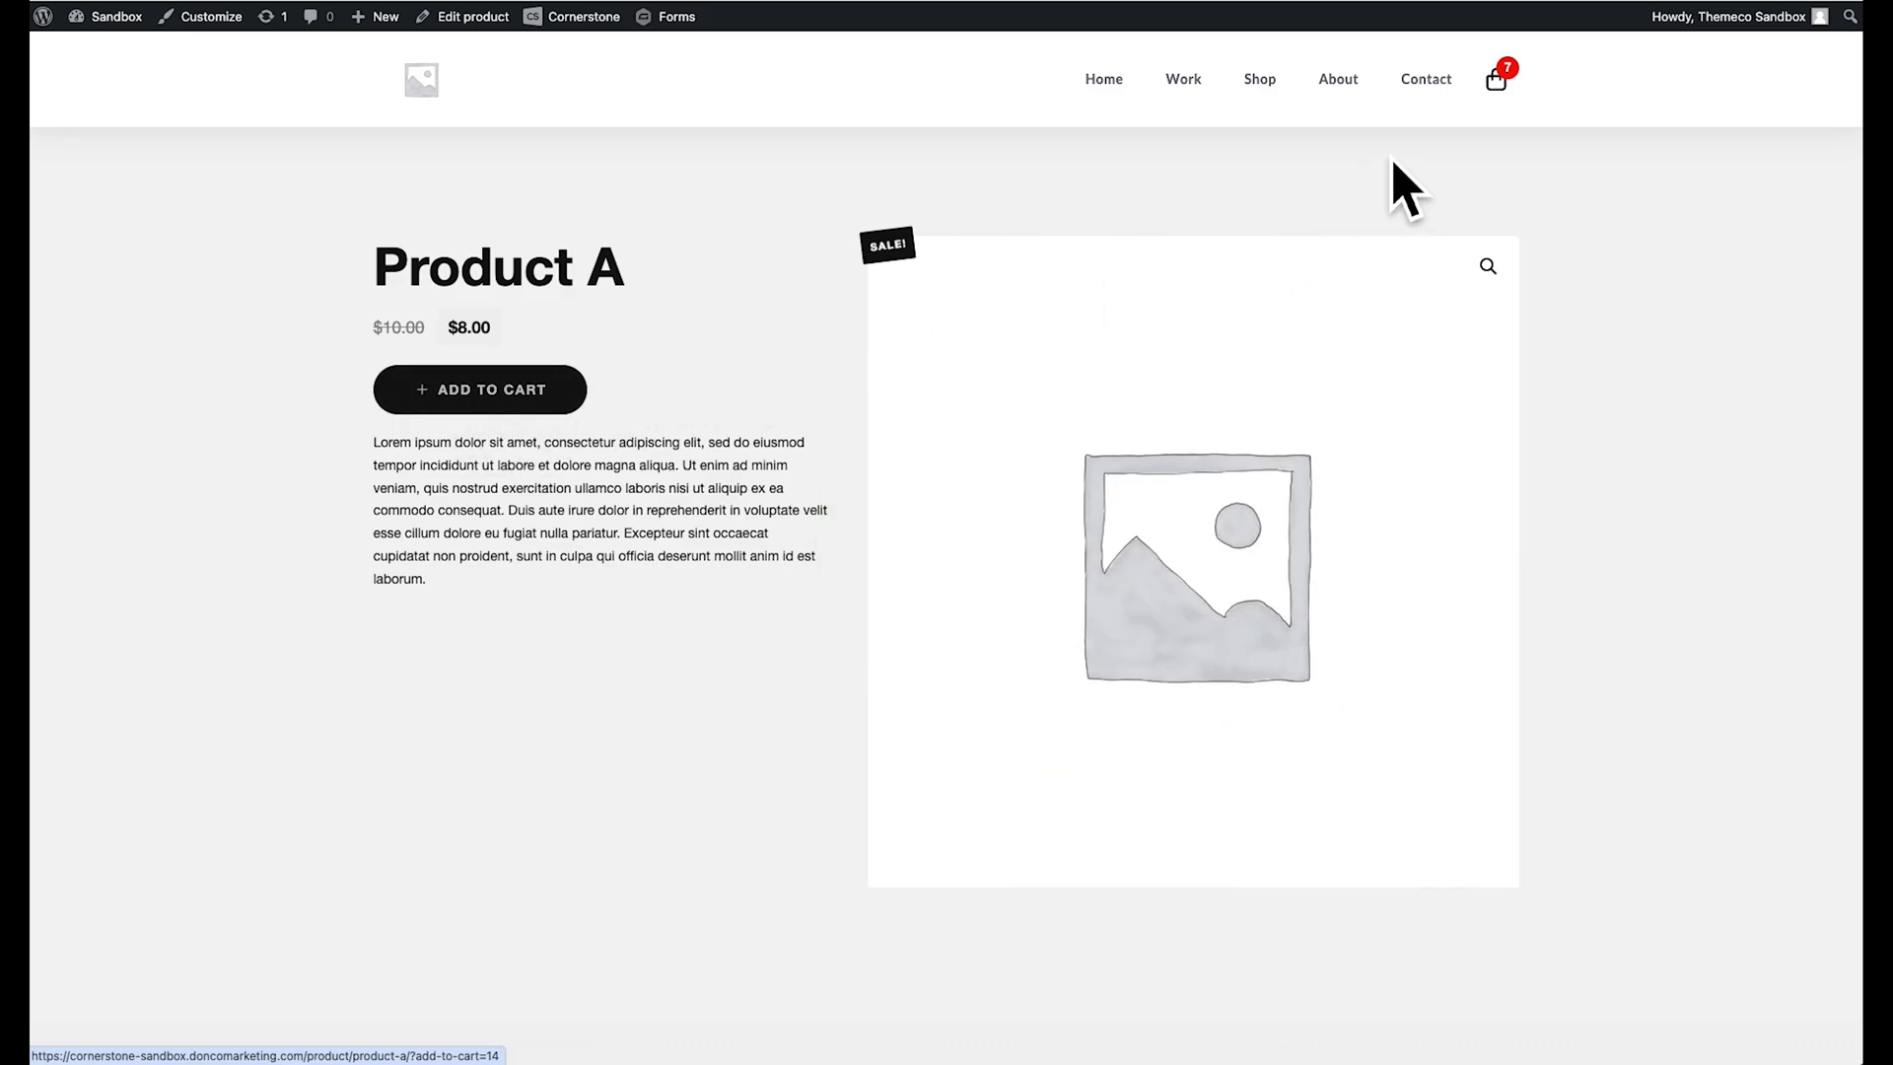
{"action": "left_click", "coordinate": [1525, 85]}
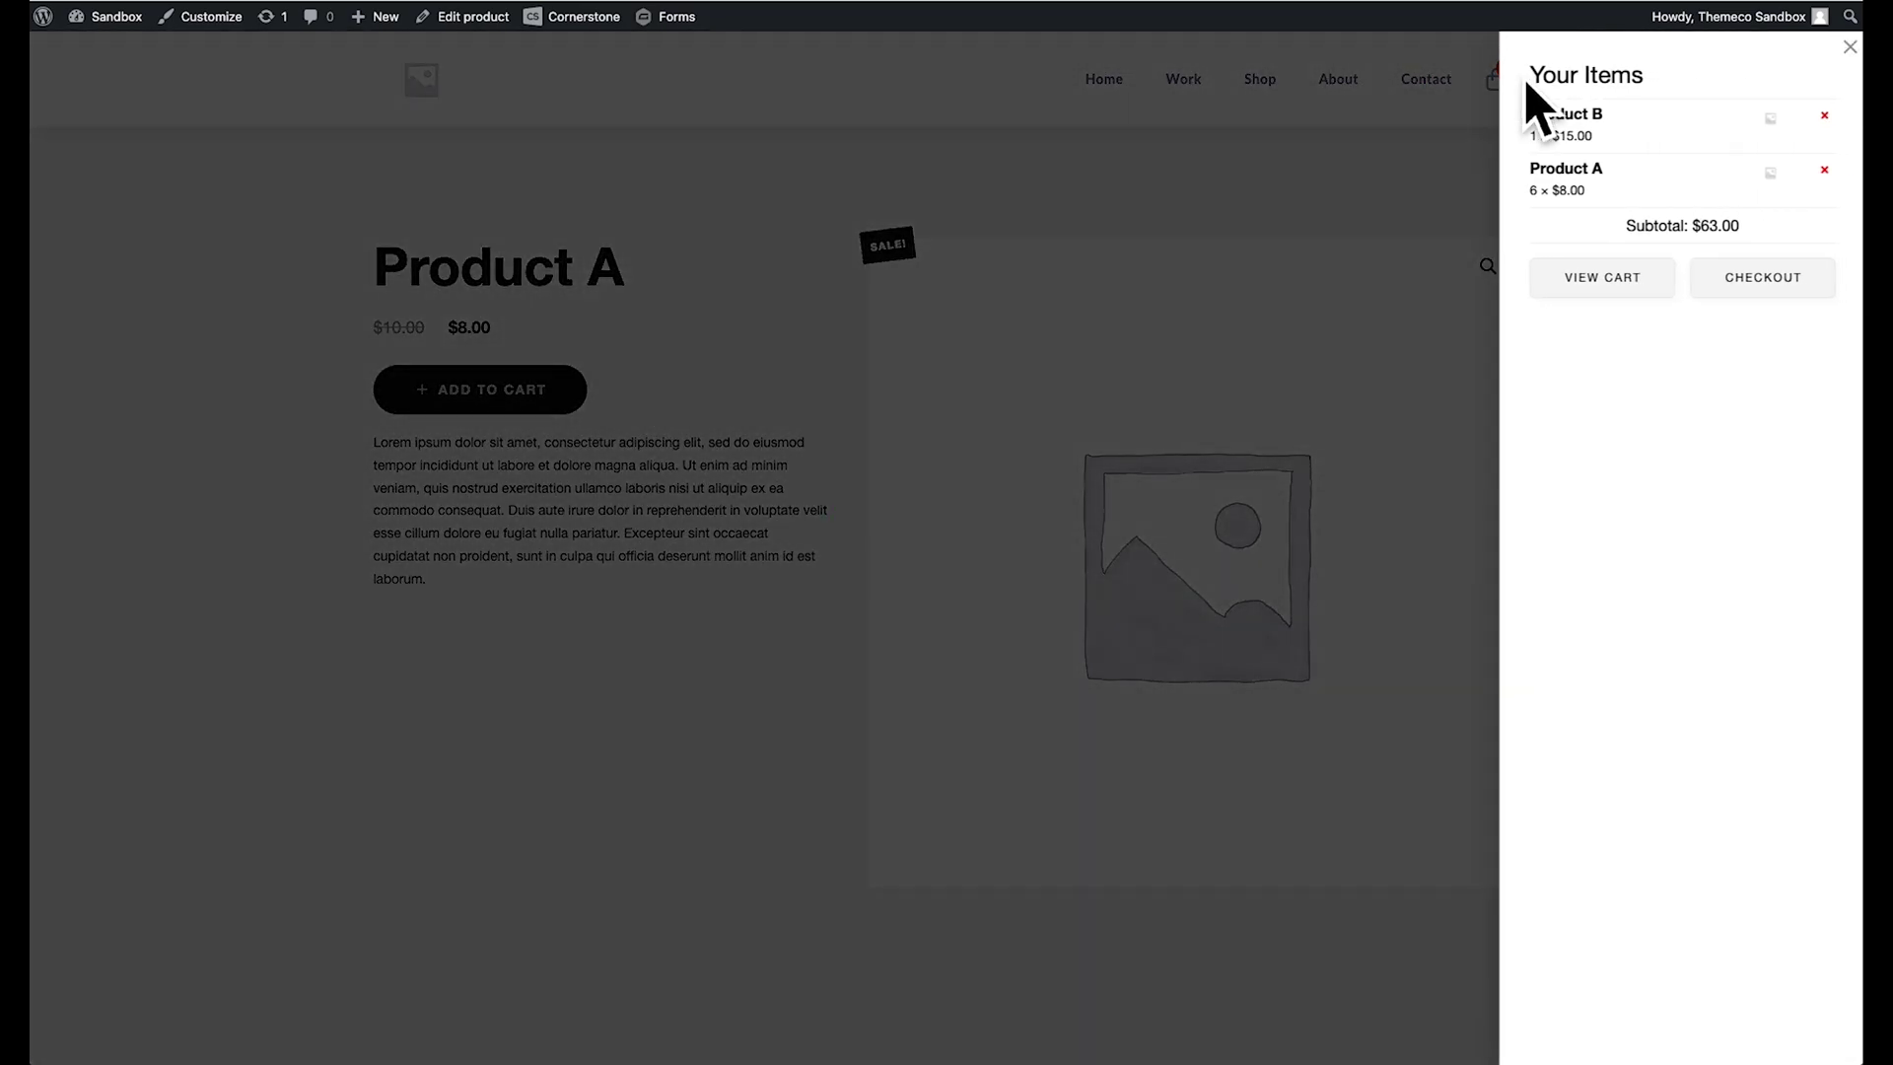
{"action": "left_click", "coordinate": [1510, 99]}
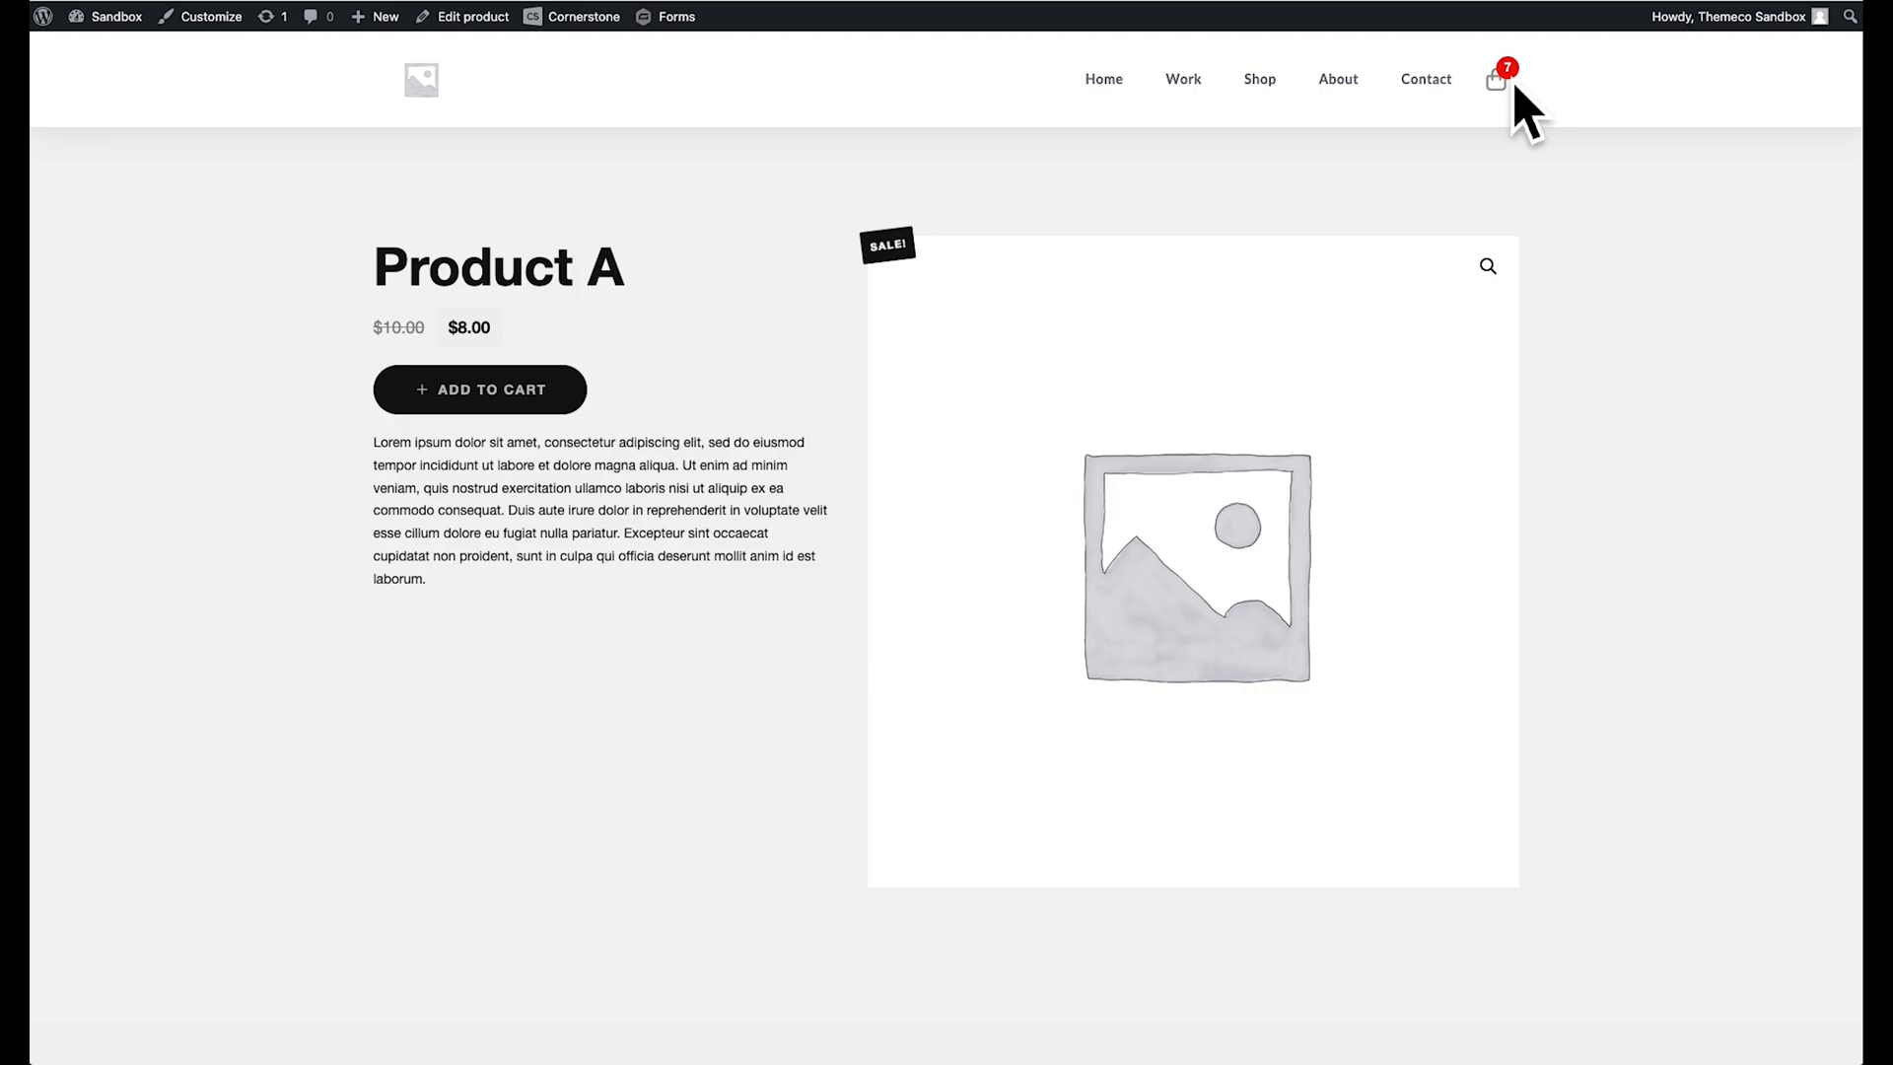
{"action": "left_click", "coordinate": [1508, 84]}
{"action": "left_click", "coordinate": [1489, 86]}
{"action": "left_click", "coordinate": [1497, 91]}
{"action": "left_click", "coordinate": [1499, 125]}
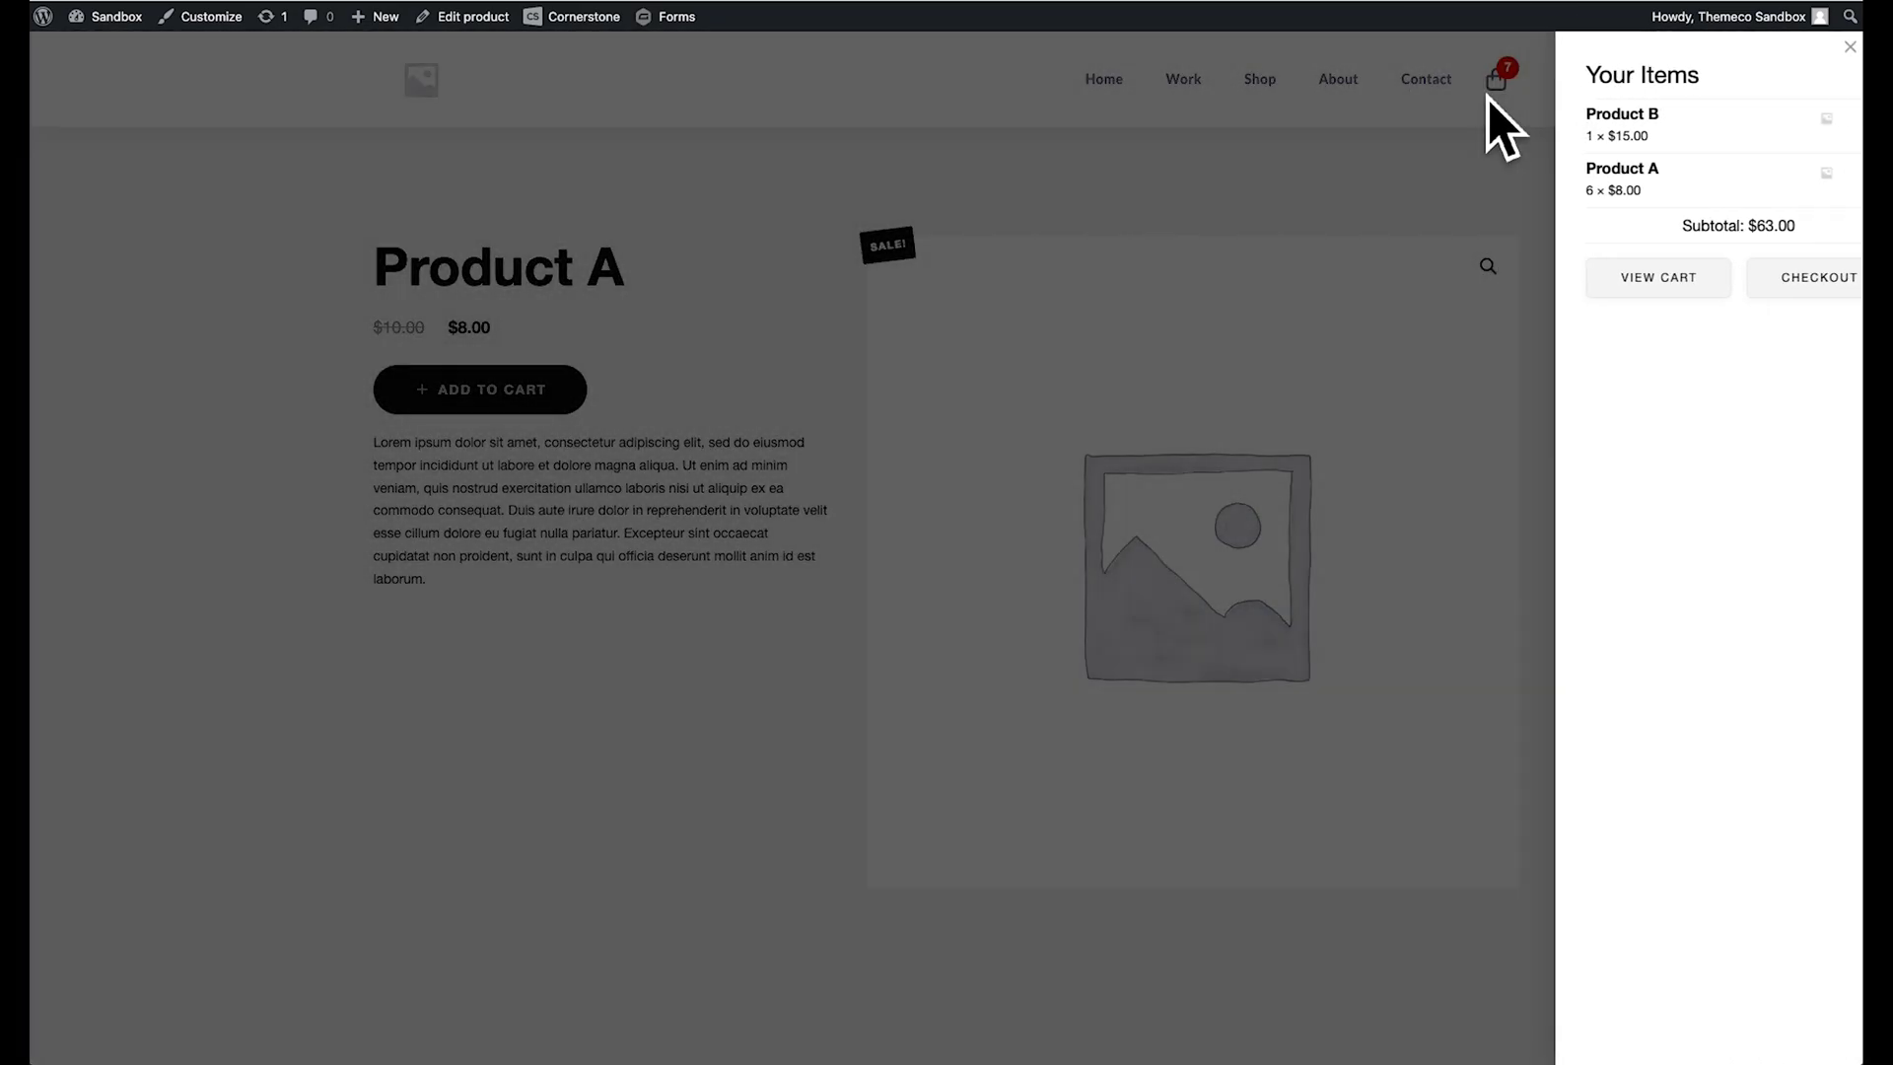